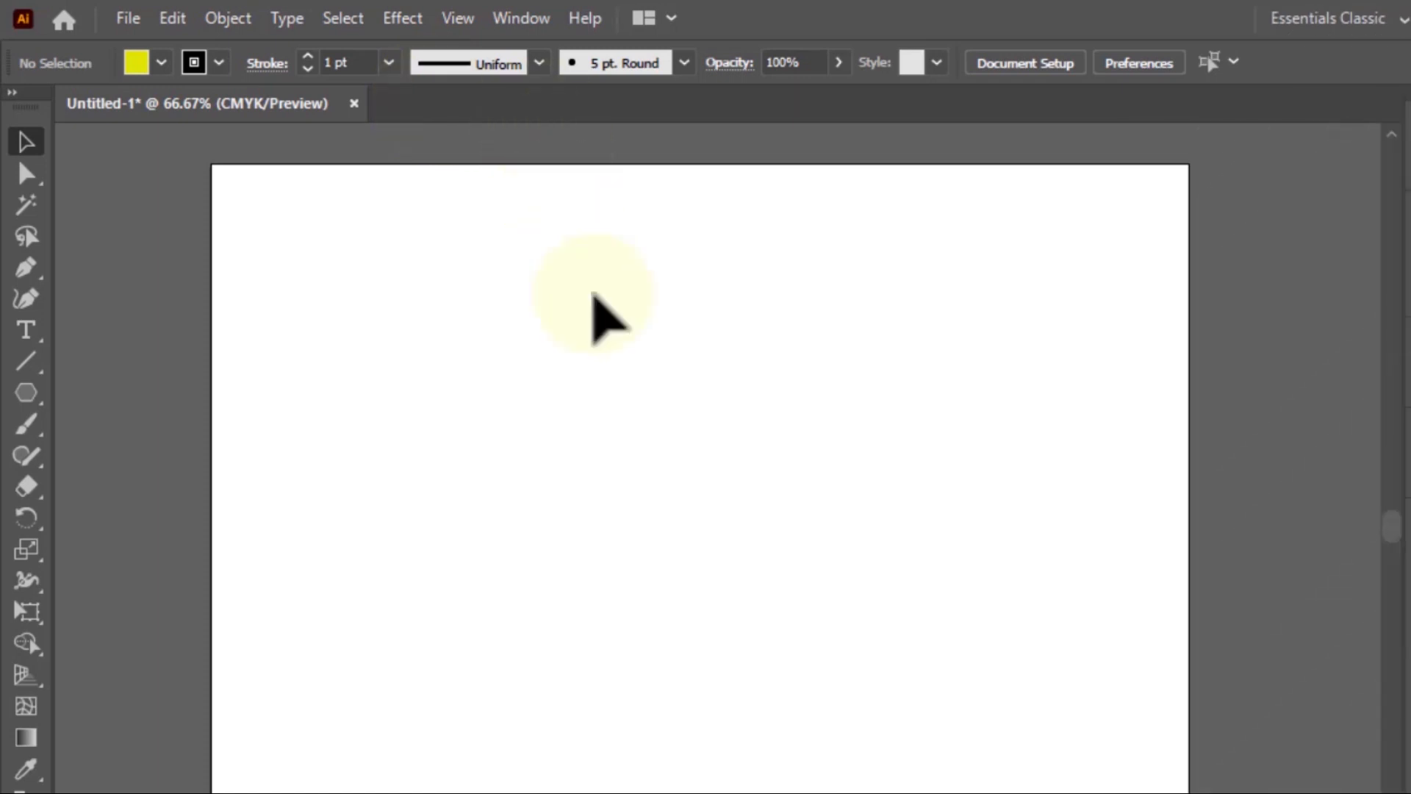
# - Create a 3-sided polygon with a 50 mm radius on the artboard
pyautogui.click(26, 392)
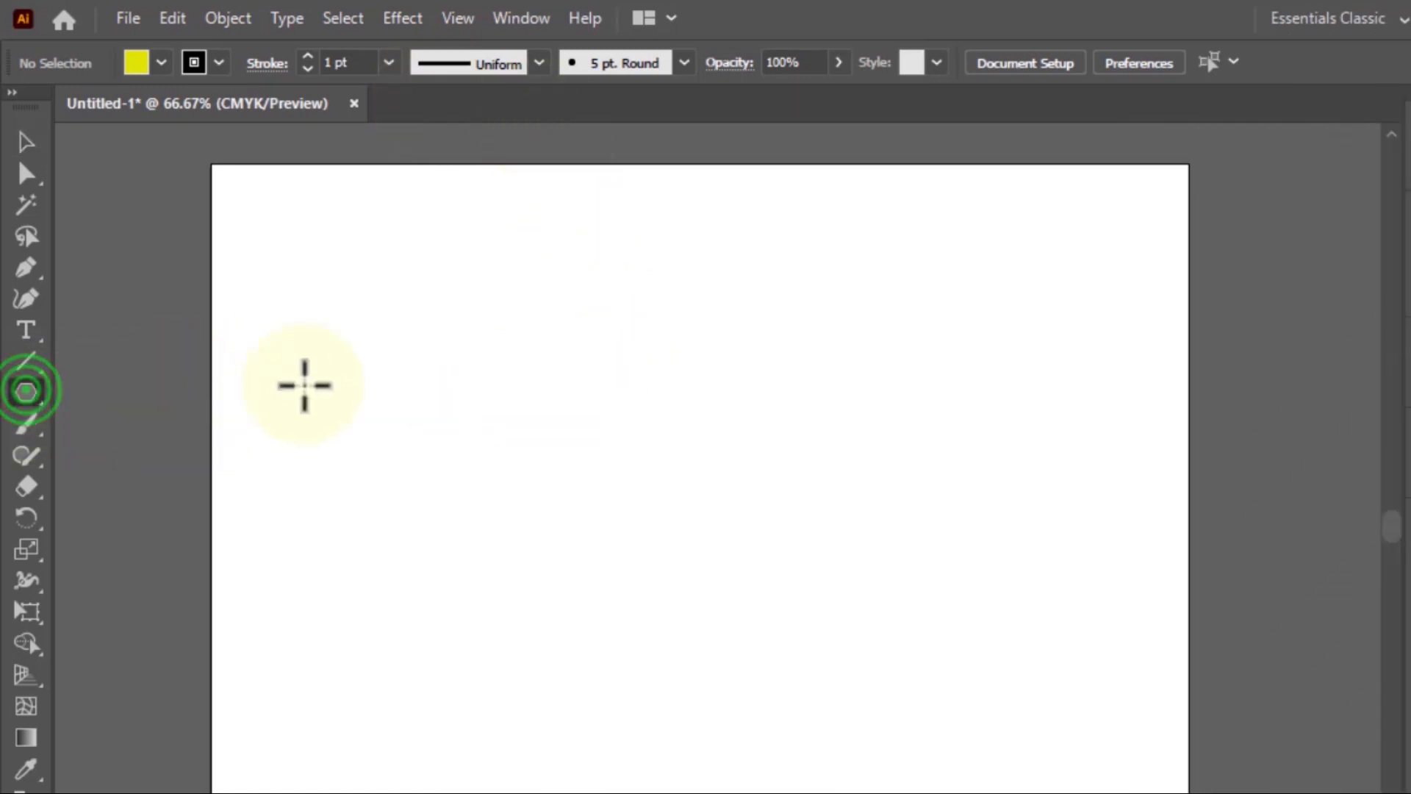
pyautogui.click(638, 458)
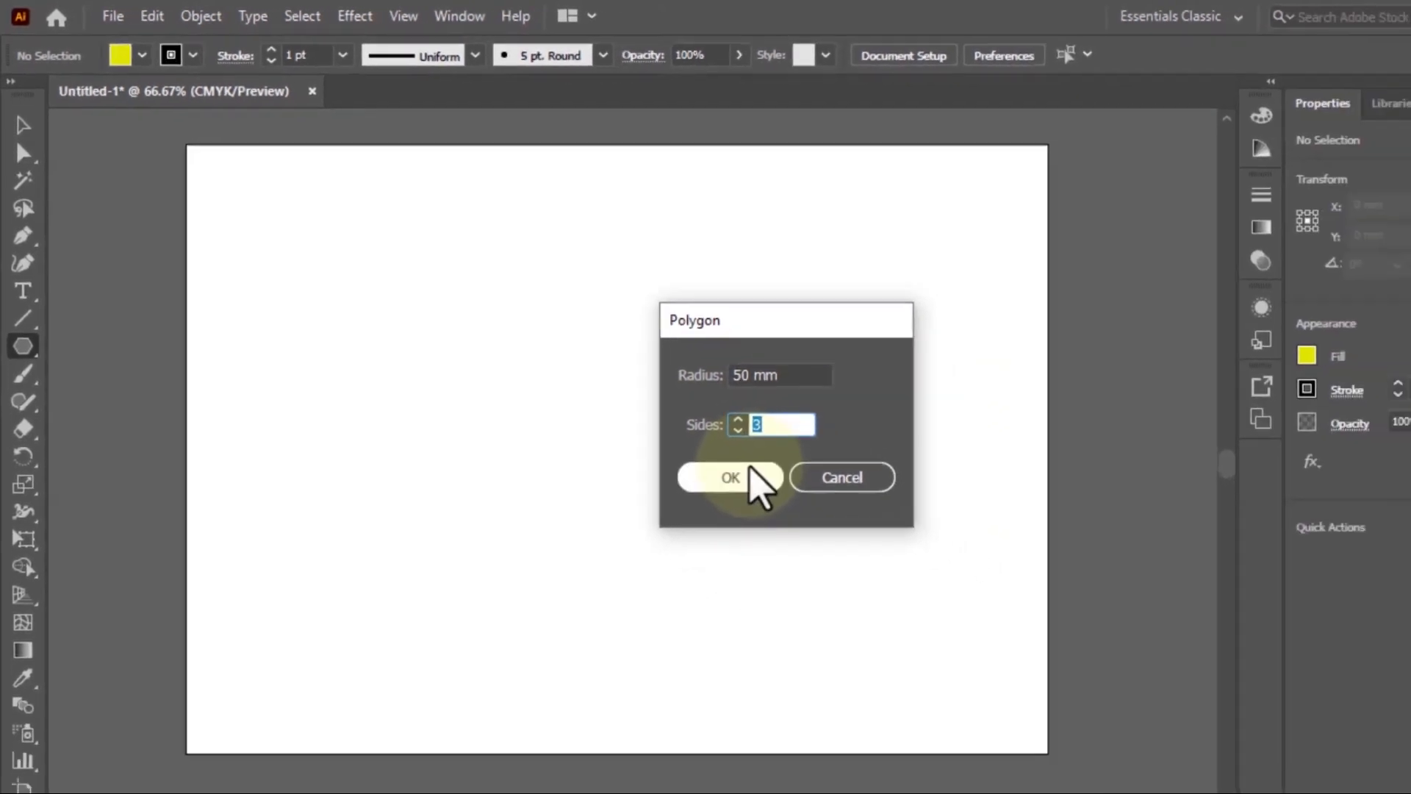
pyautogui.click(837, 541)
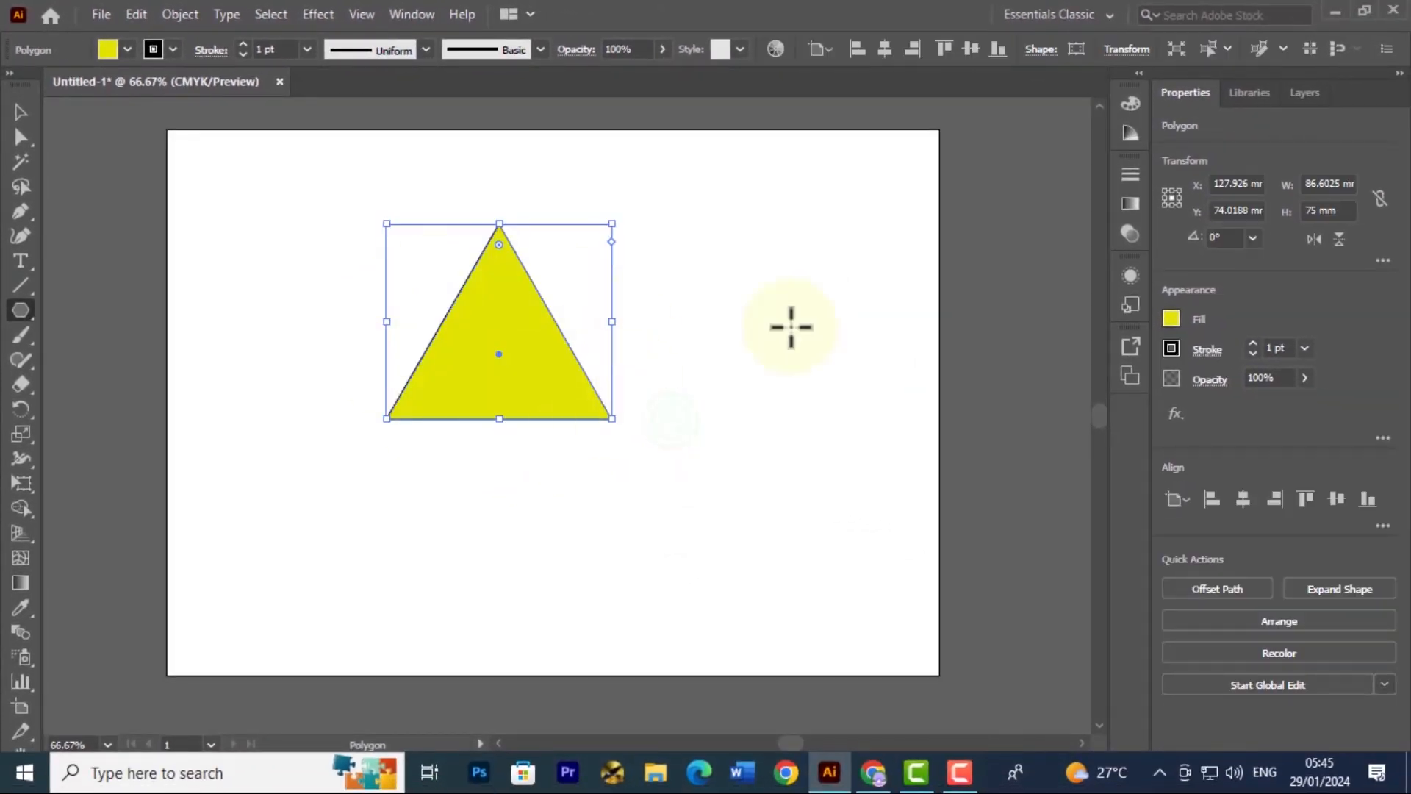
# - Remove the triangle's fill and scale it down proportionally to a little over half its size
pyautogui.click(1171, 319)
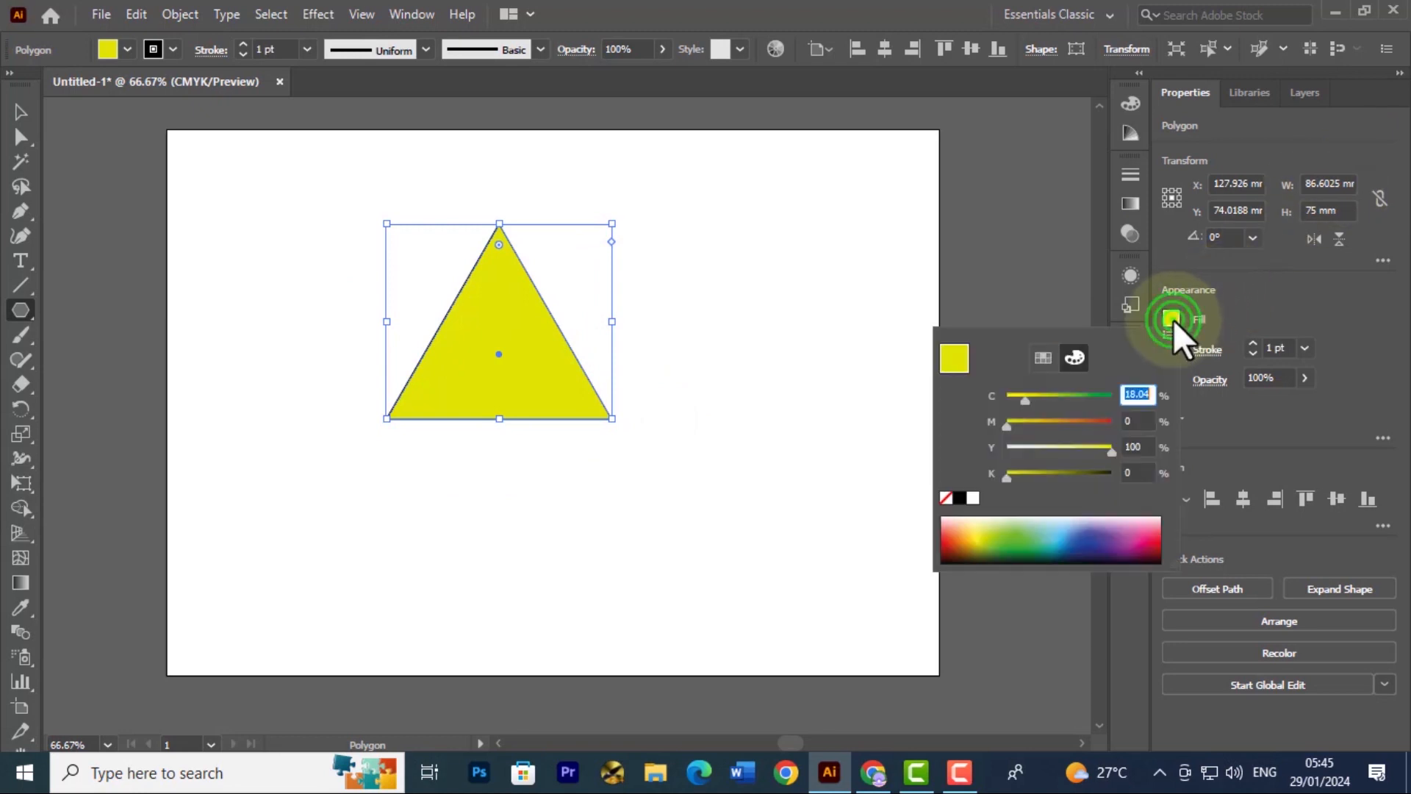
pyautogui.click(946, 499)
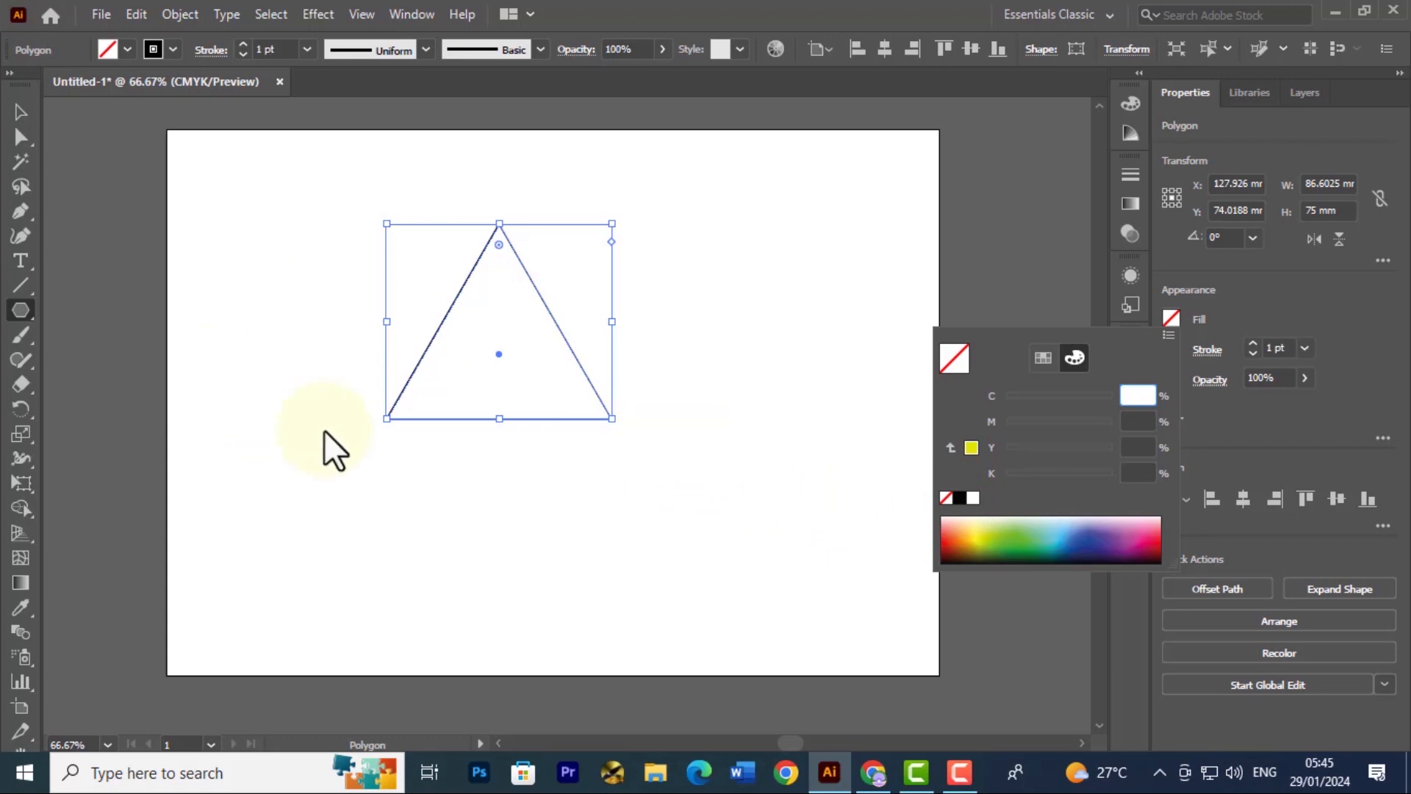
pyautogui.click(699, 376)
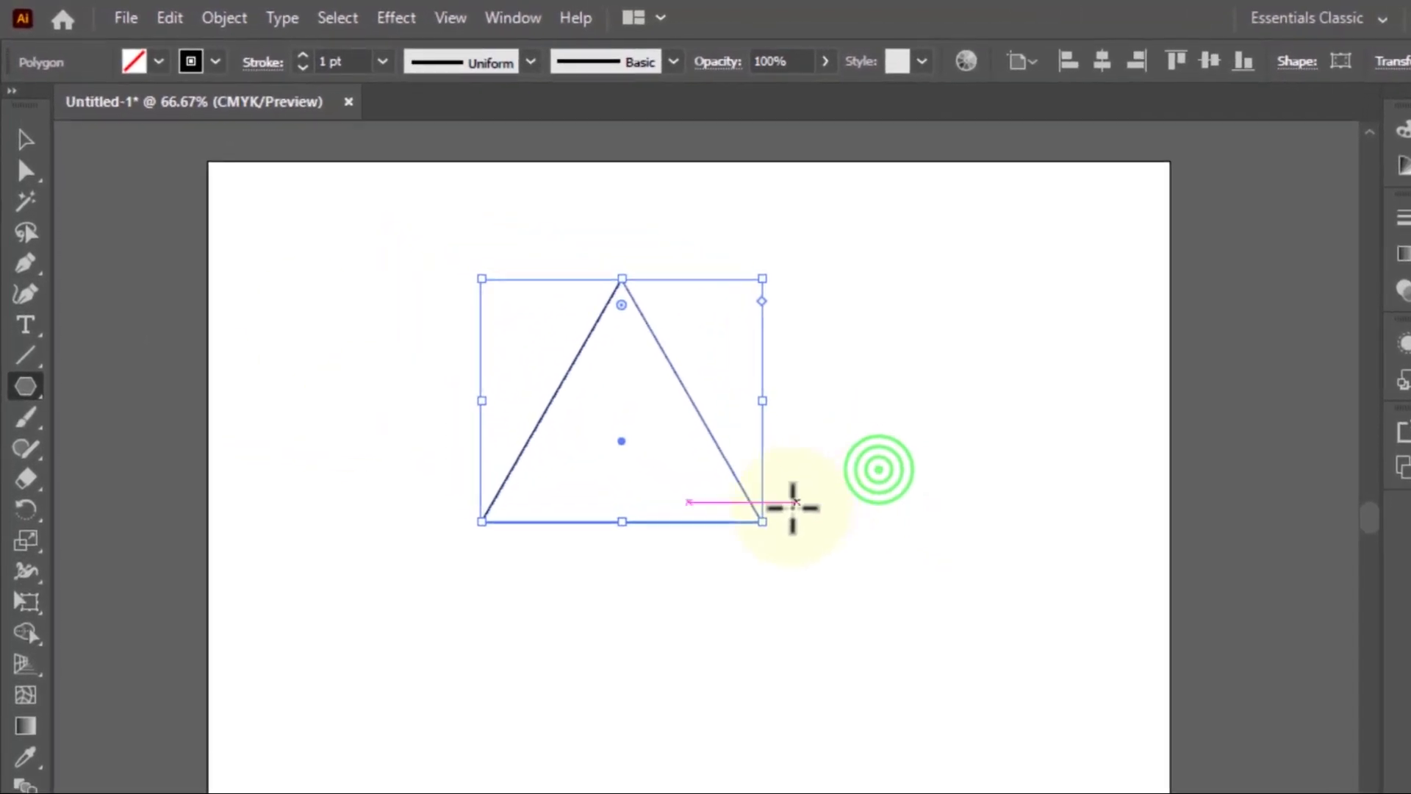
pyautogui.click(26, 138)
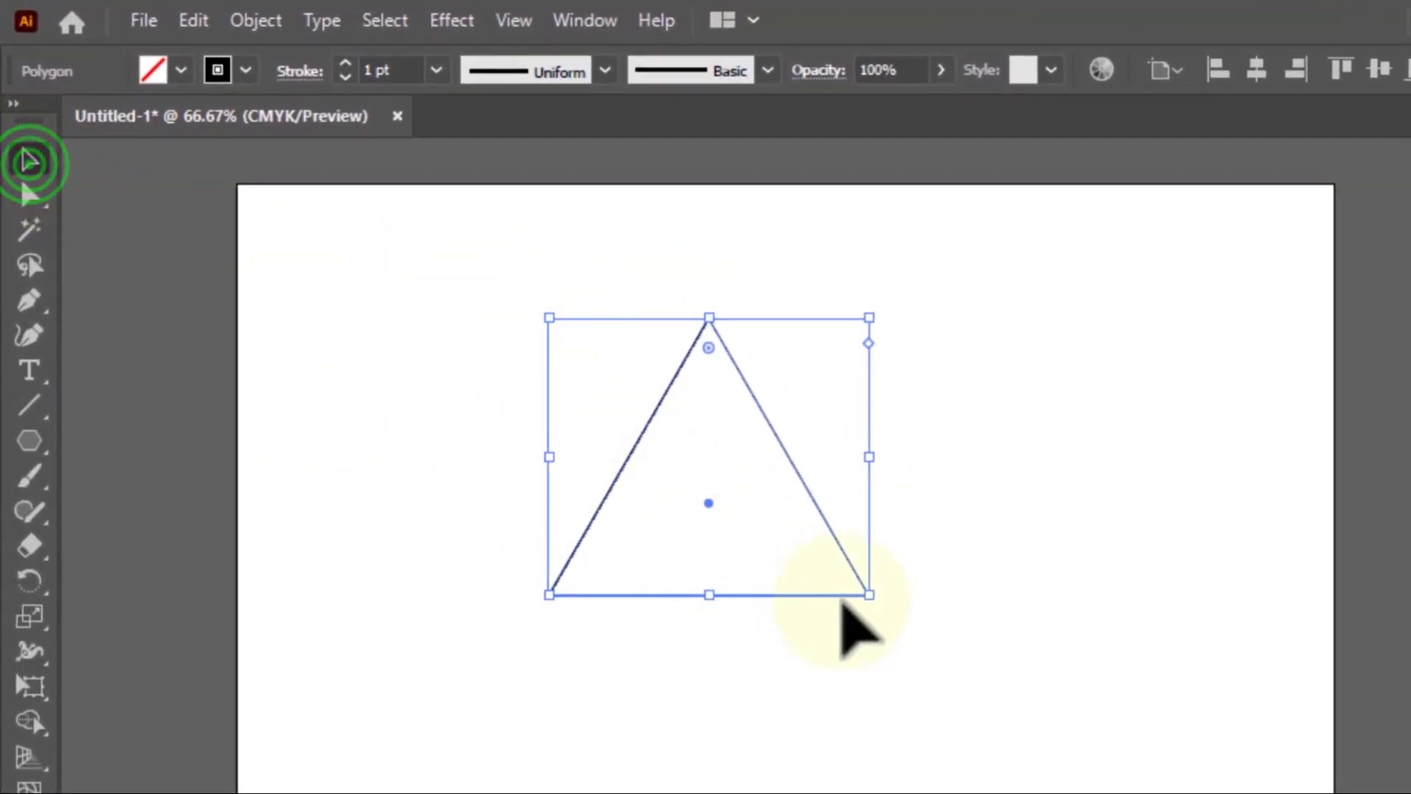
pyautogui.moveTo(870, 595); pyautogui.dragTo(732, 476)
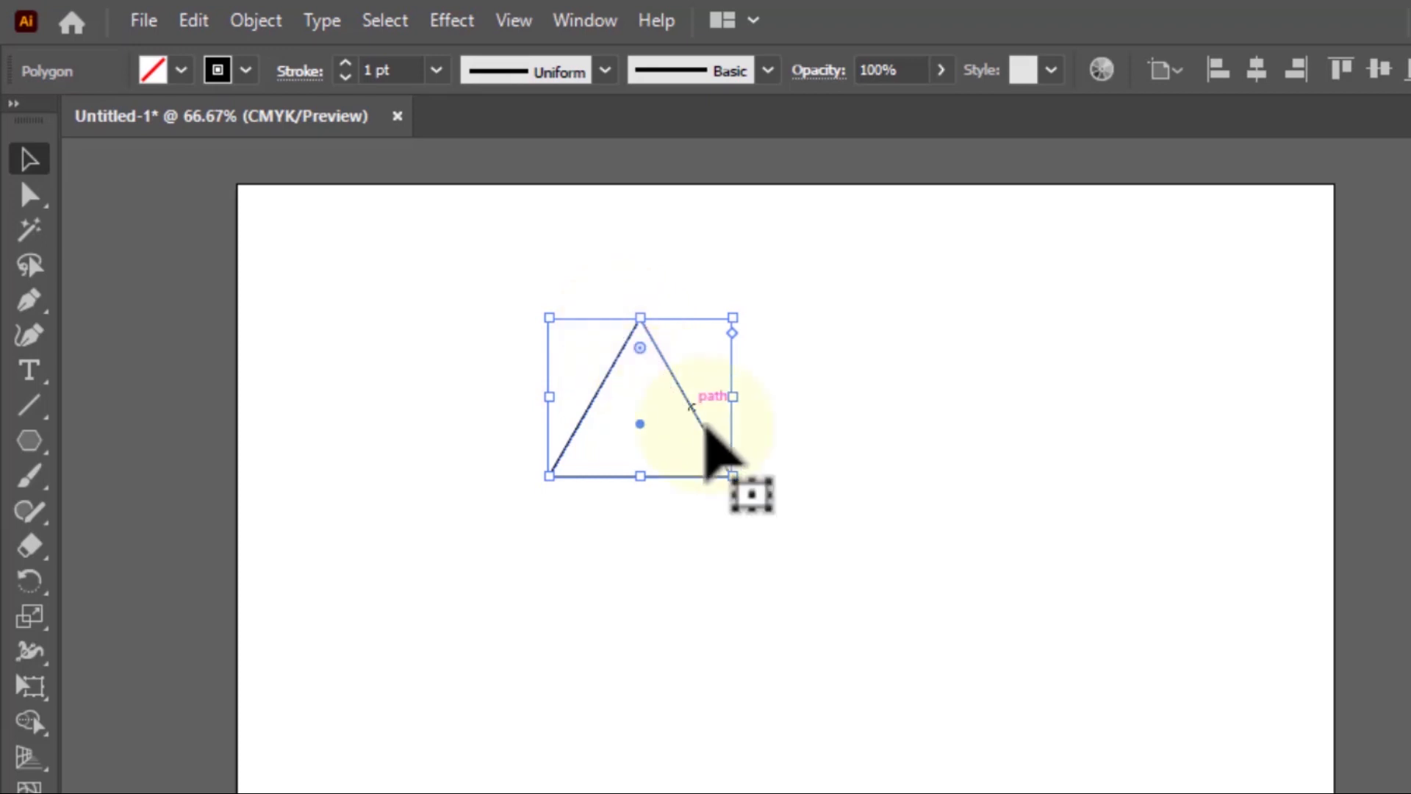
# - Duplicate the triangle and place the copy with its apex just below the original's lower-right corner
pyautogui.moveTo(658, 413); pyautogui.dragTo(876, 534)
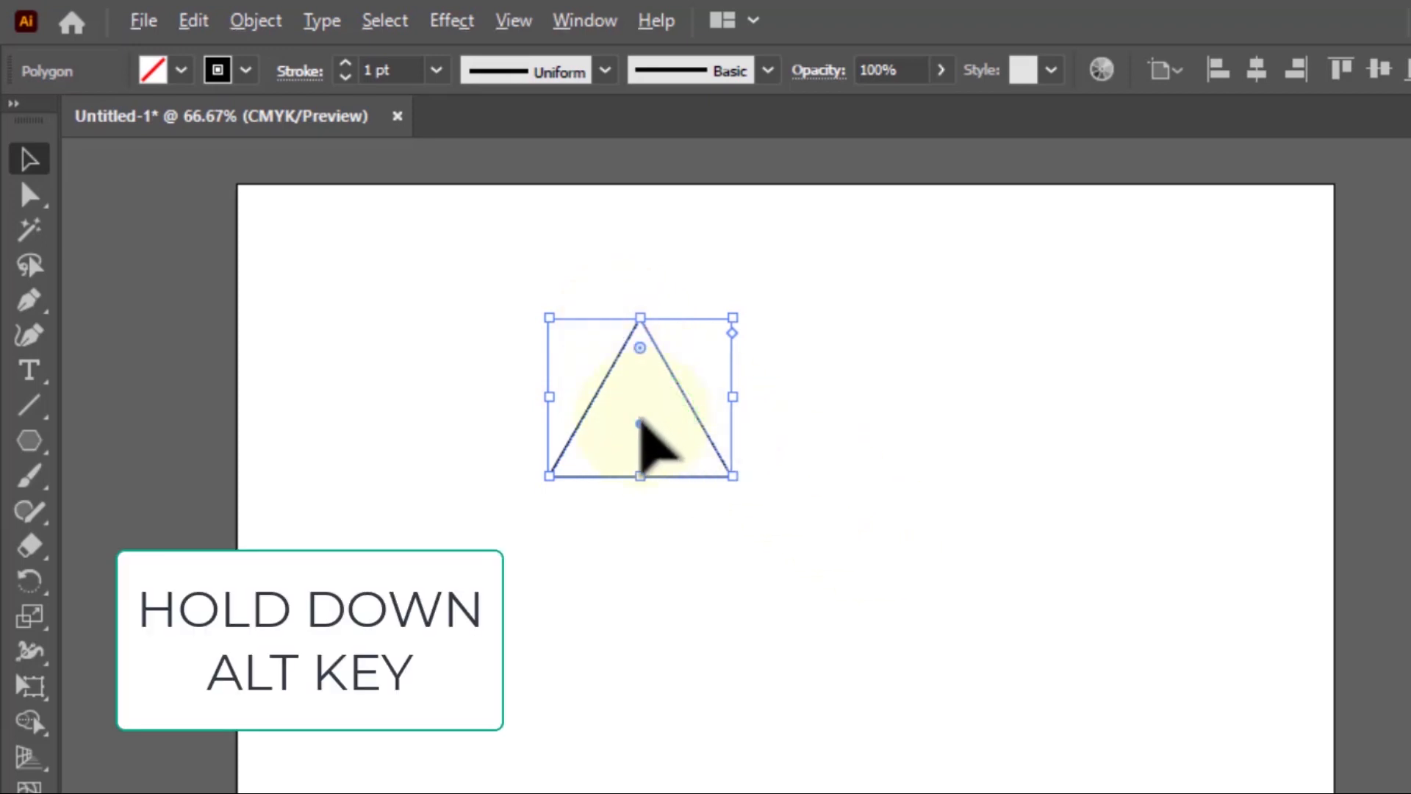
pyautogui.moveTo(641, 425); pyautogui.dragTo(840, 516)
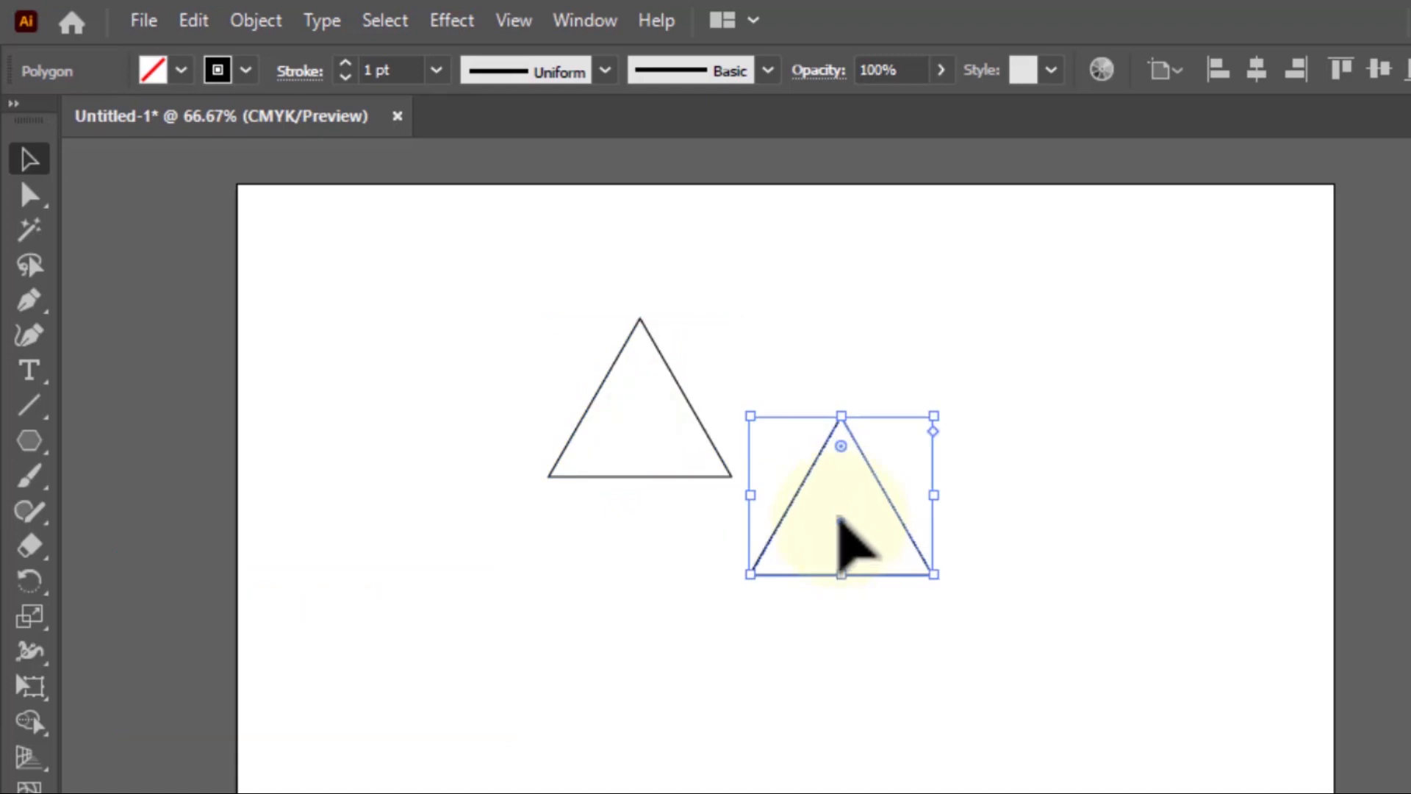
pyautogui.click(839, 518)
pyautogui.moveTo(839, 516); pyautogui.dragTo(730, 586)
pyautogui.click(670, 452)
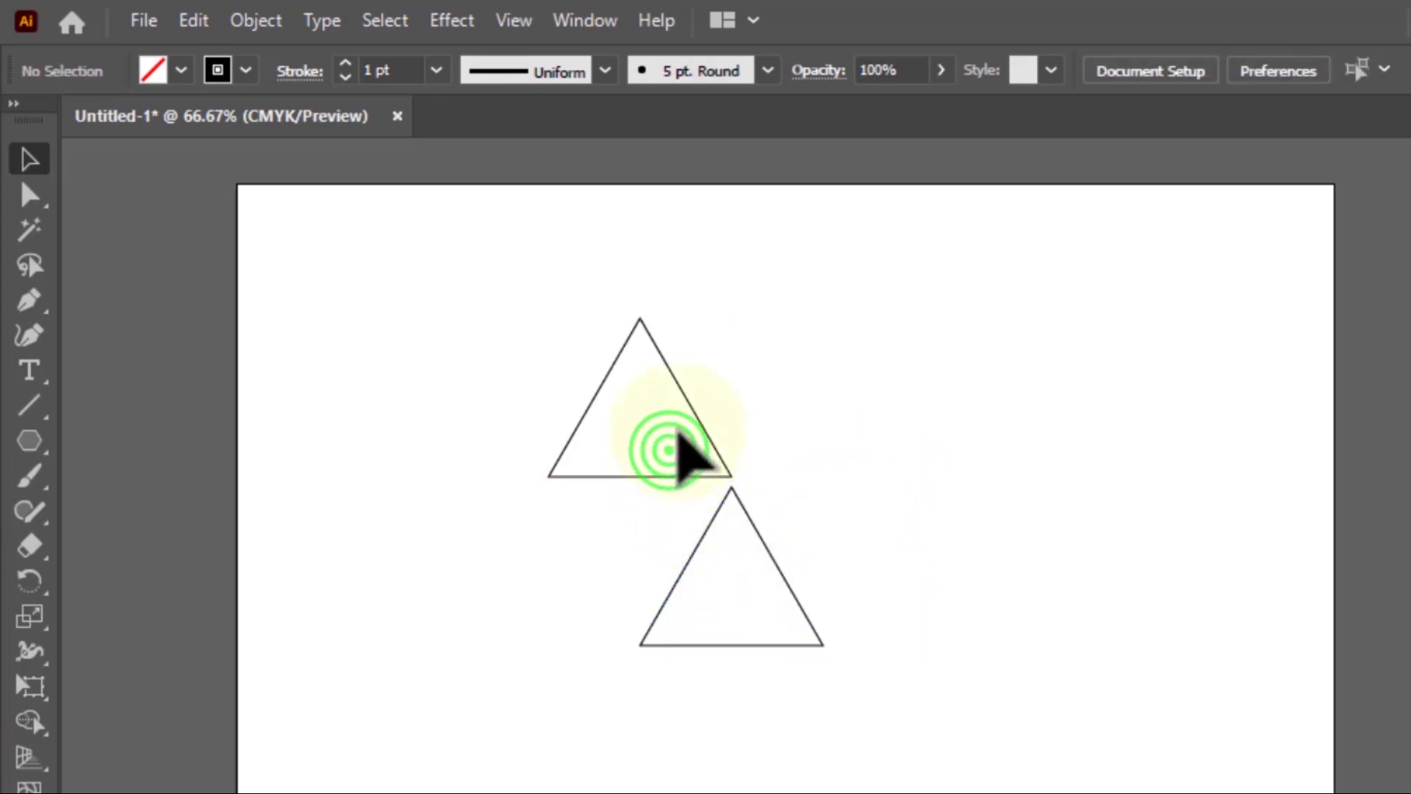
# - Rotate the original triangle 180° and move it so its downward tip meets the apex of the copy
pyautogui.click(689, 404)
pyautogui.moveTo(738, 307); pyautogui.dragTo(574, 497)
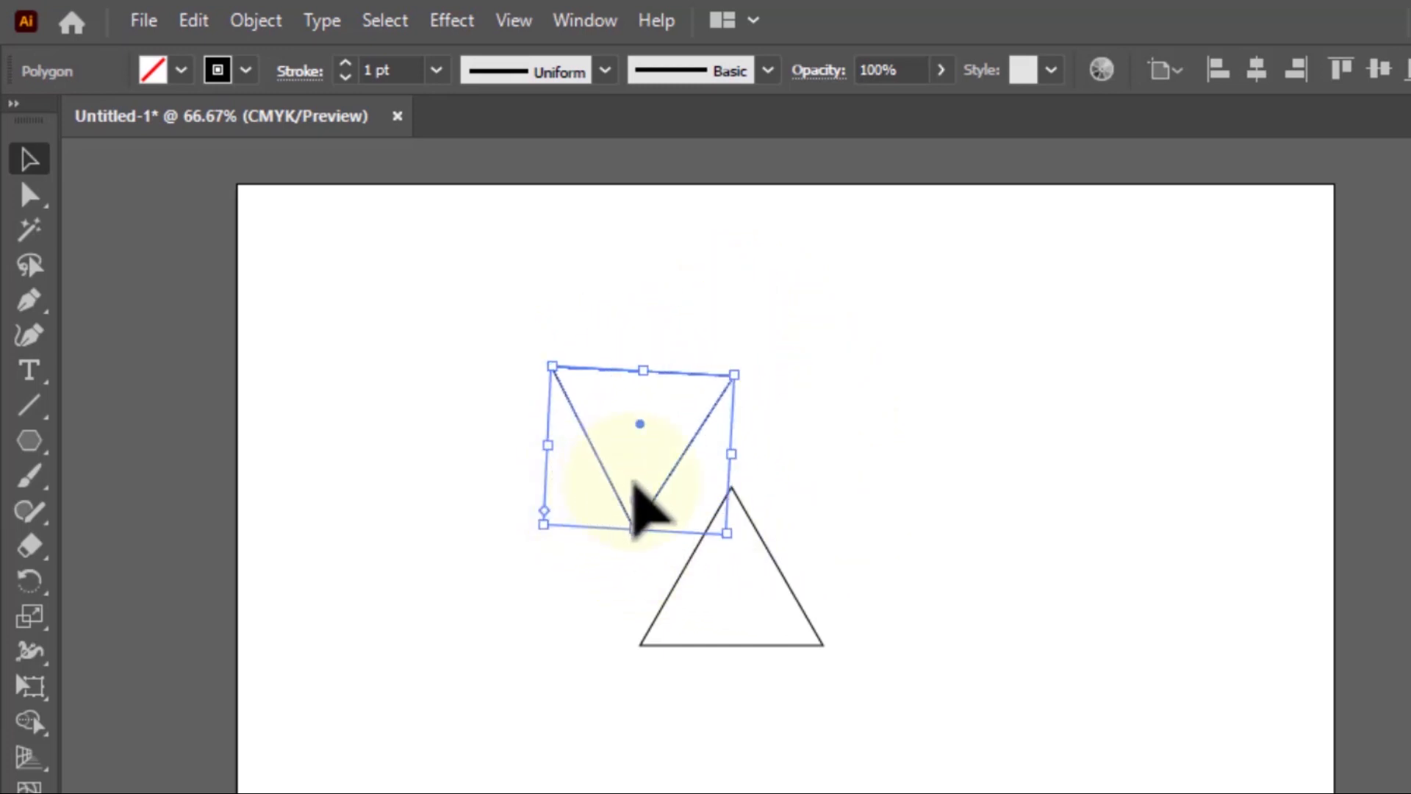
pyautogui.hotkey('ctrl', 'z')
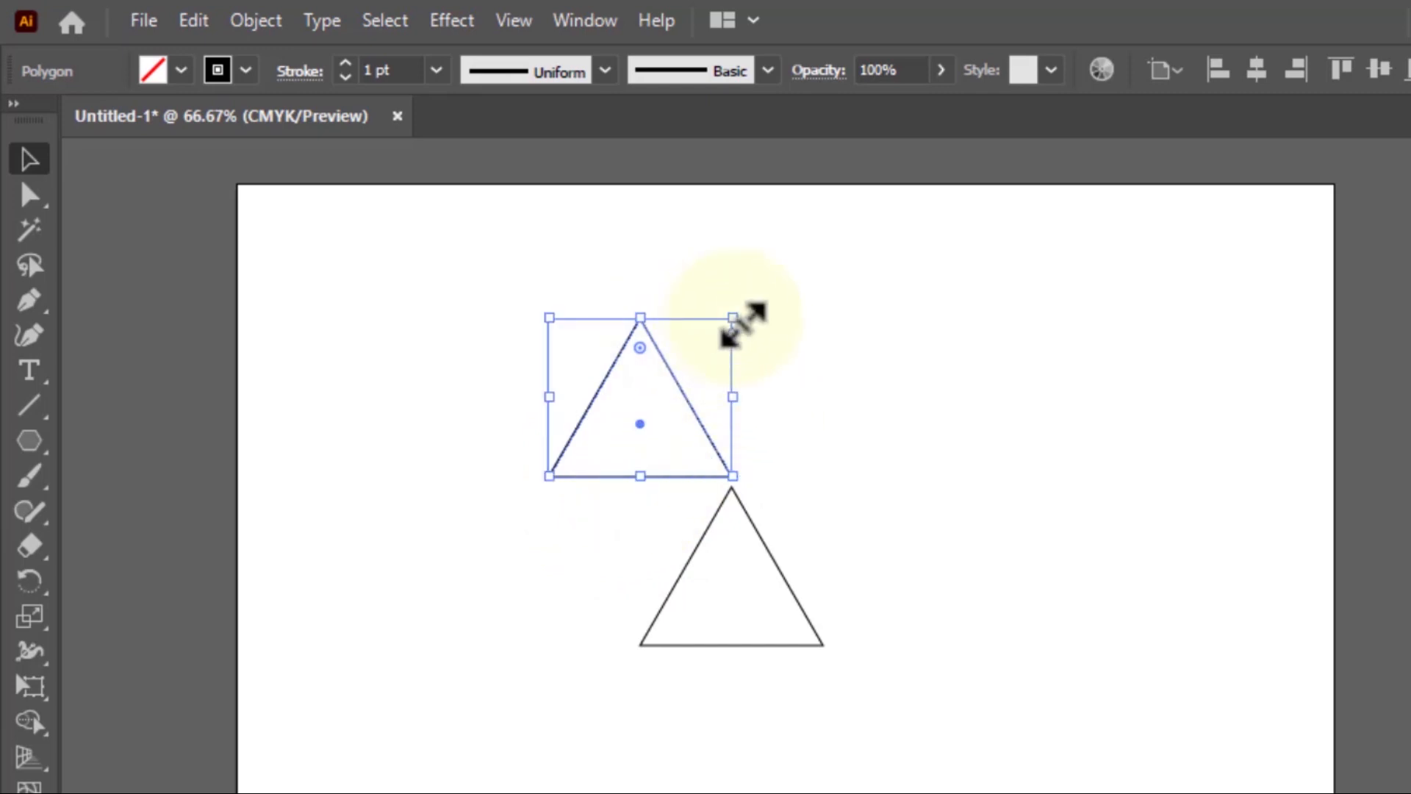
pyautogui.moveTo(749, 327); pyautogui.dragTo(550, 495)
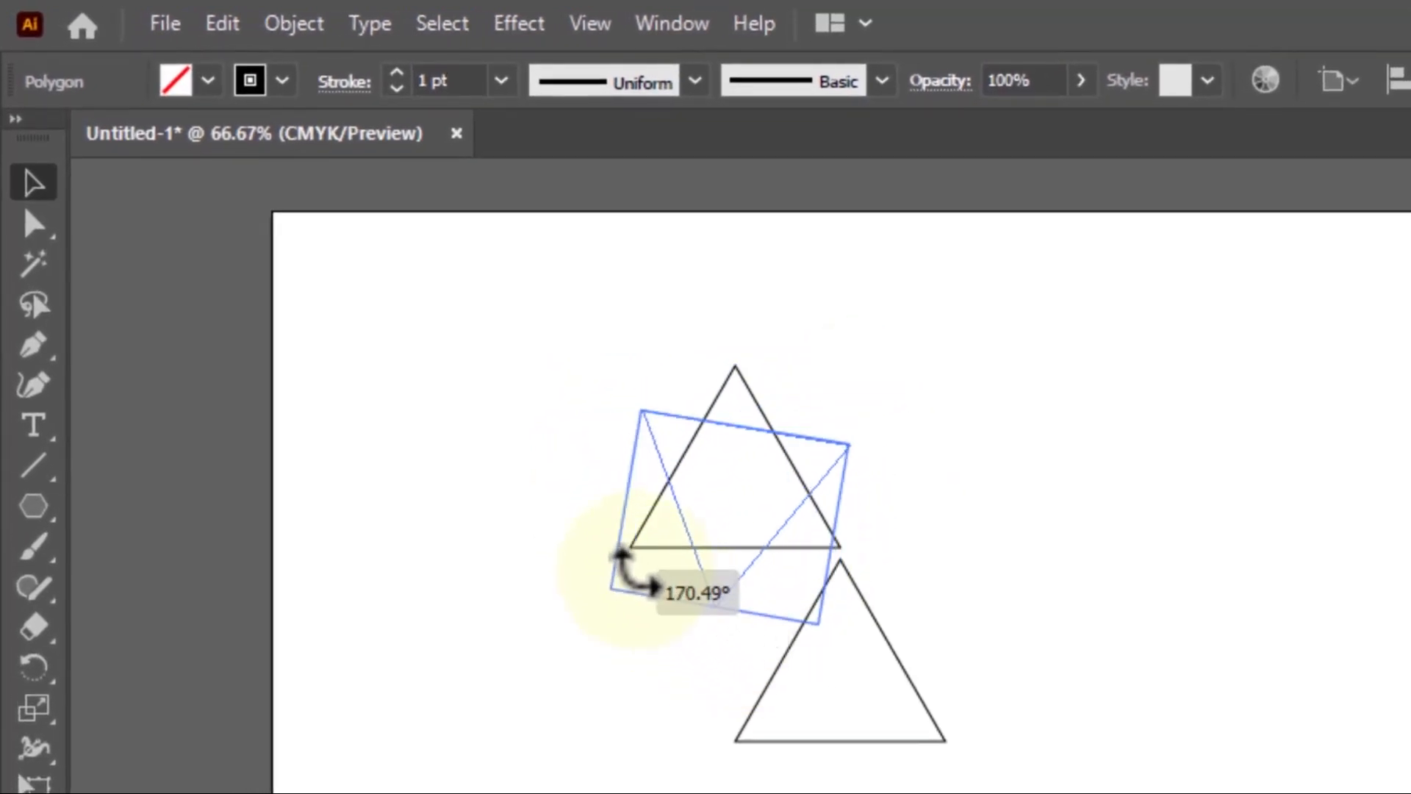
pyautogui.moveTo(621, 552); pyautogui.dragTo(641, 575)
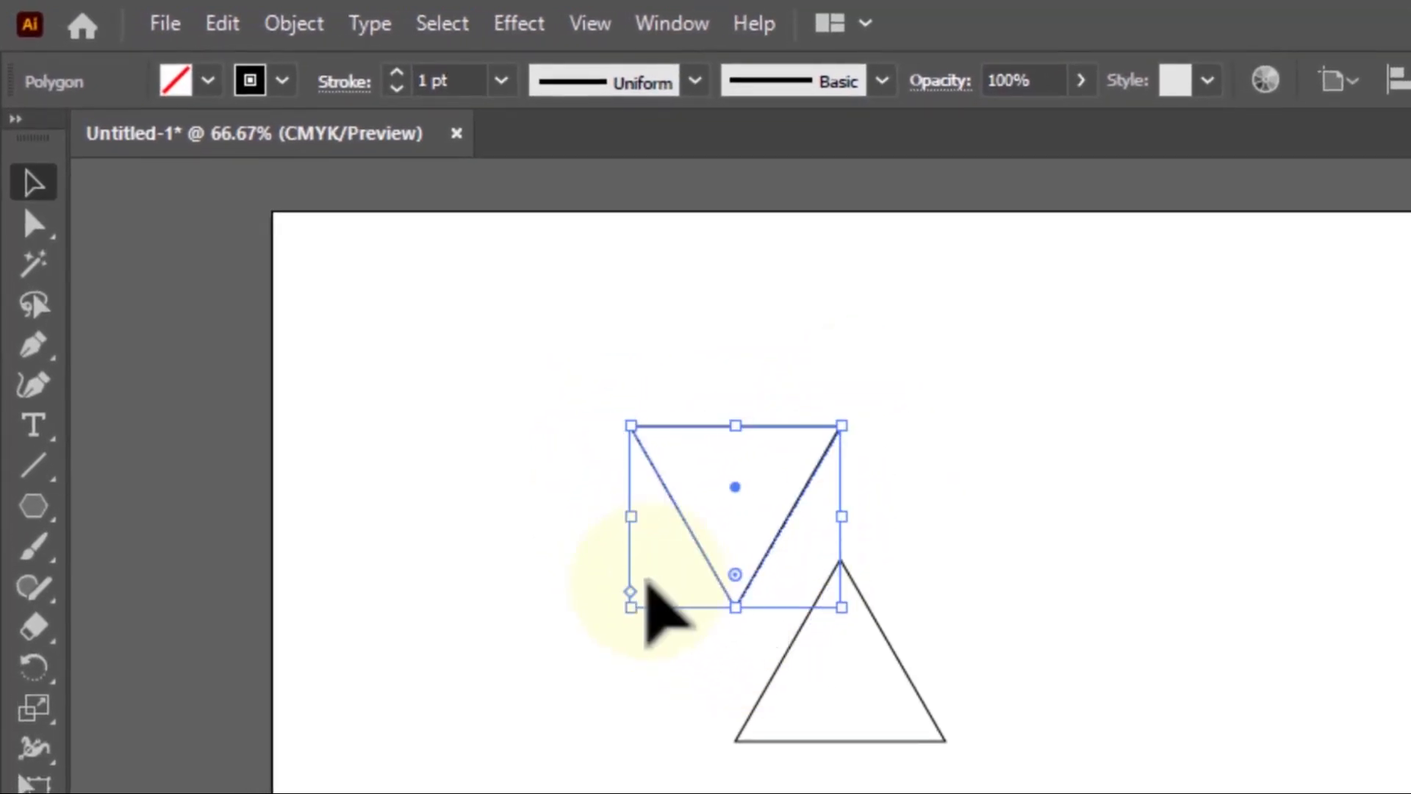
pyautogui.moveTo(732, 485); pyautogui.dragTo(838, 439)
pyautogui.click(1016, 604)
# - Duplicate the inverted triangle and snap the copy's upper-left corner to the upright triangle's lower-right corner
pyautogui.click(845, 463)
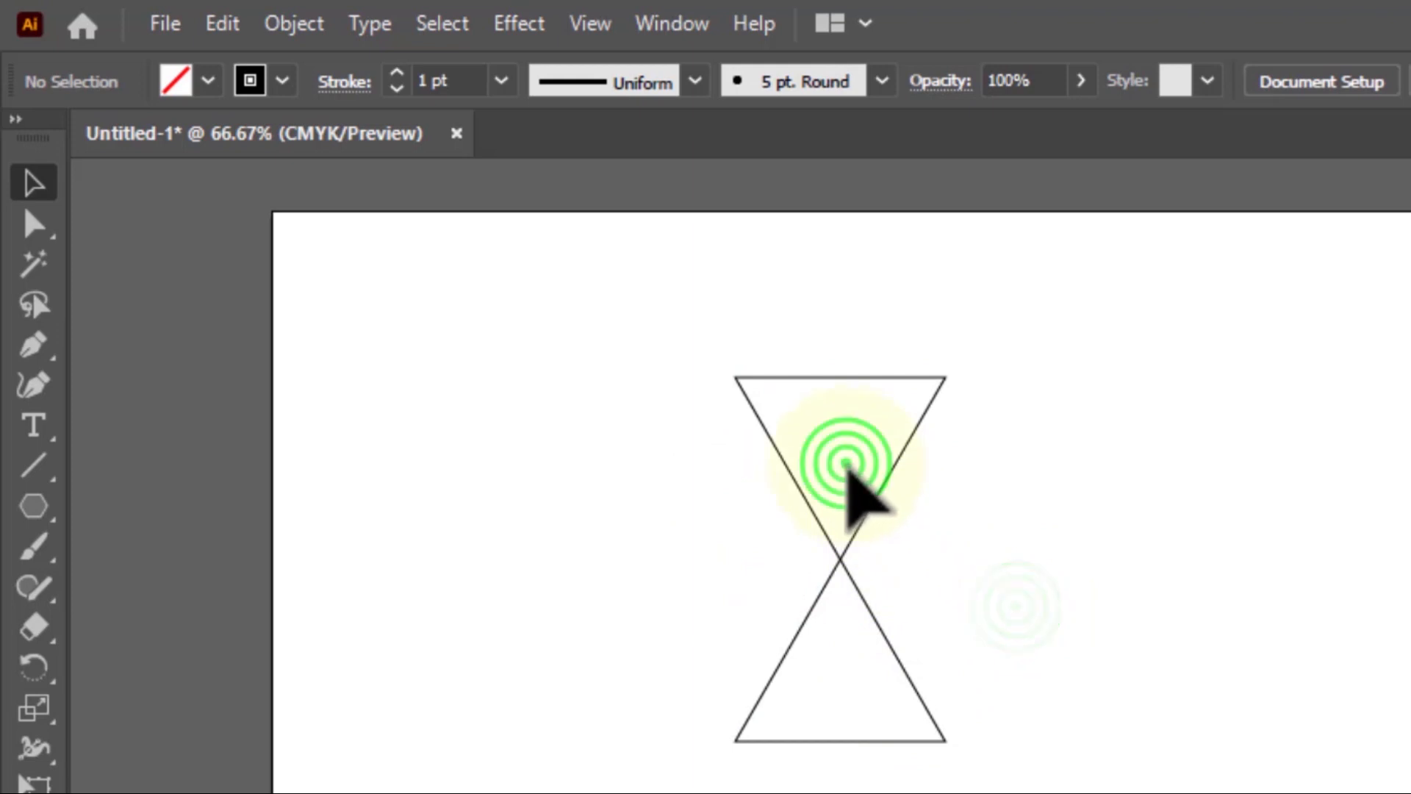
pyautogui.click(877, 498)
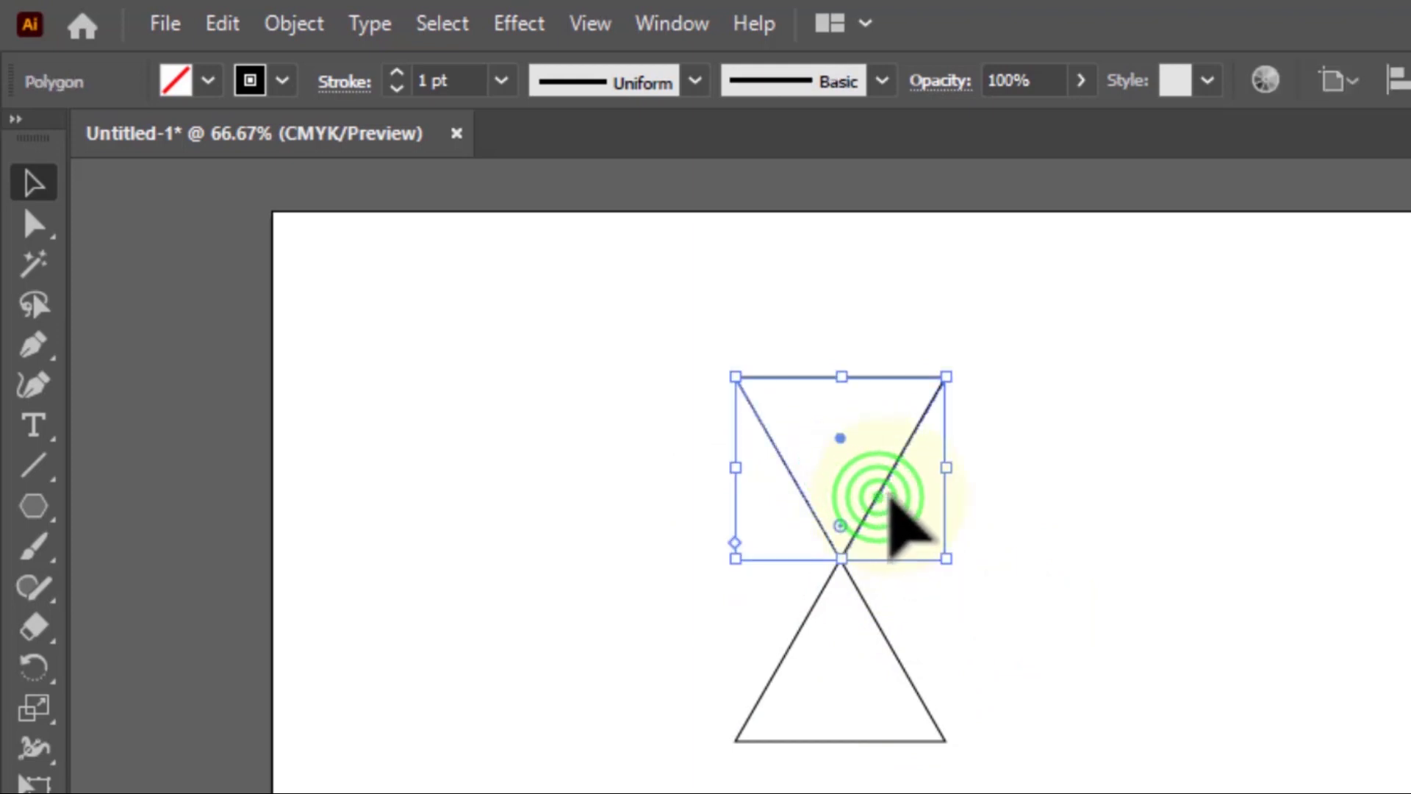
pyautogui.moveTo(843, 459); pyautogui.dragTo(1058, 787)
pyautogui.click(836, 469)
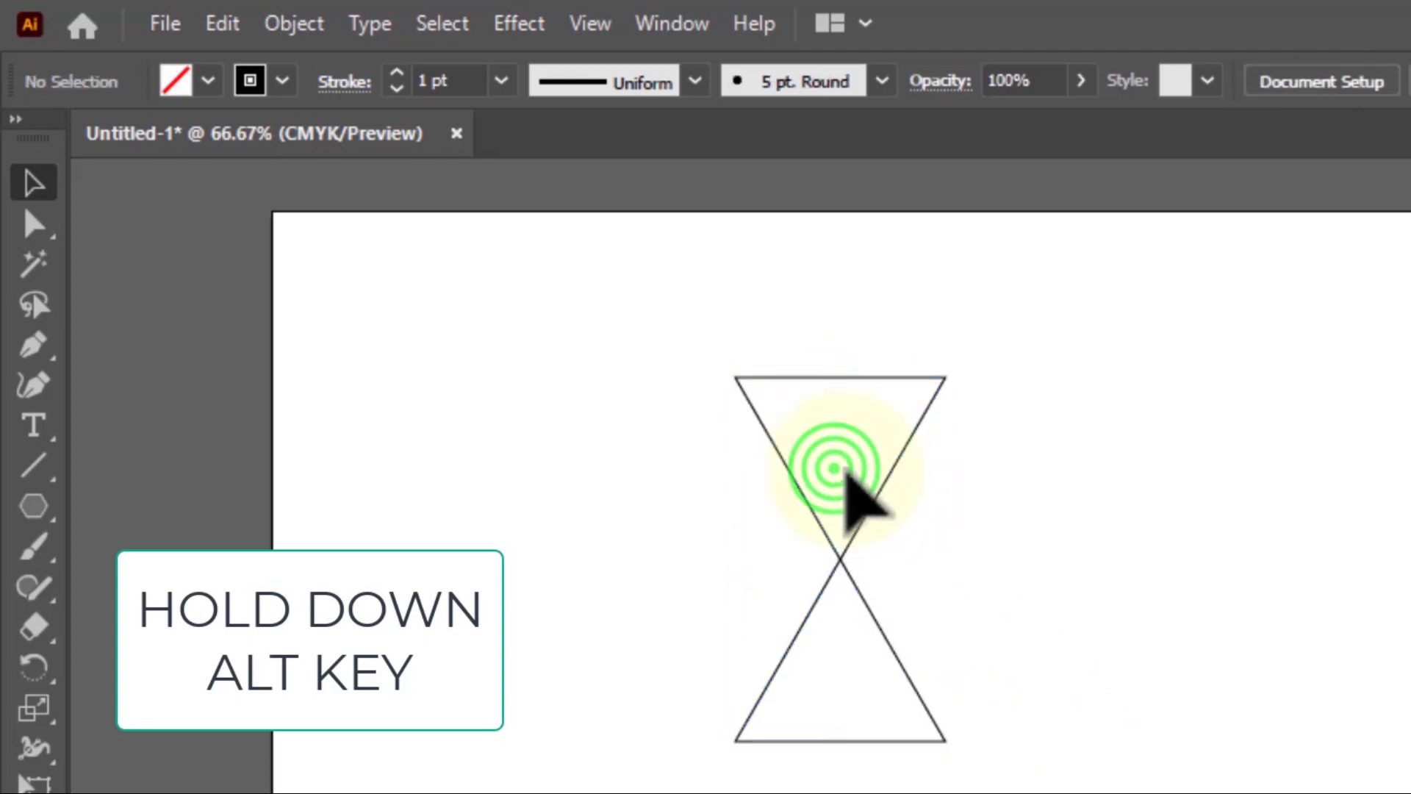
pyautogui.click(879, 485)
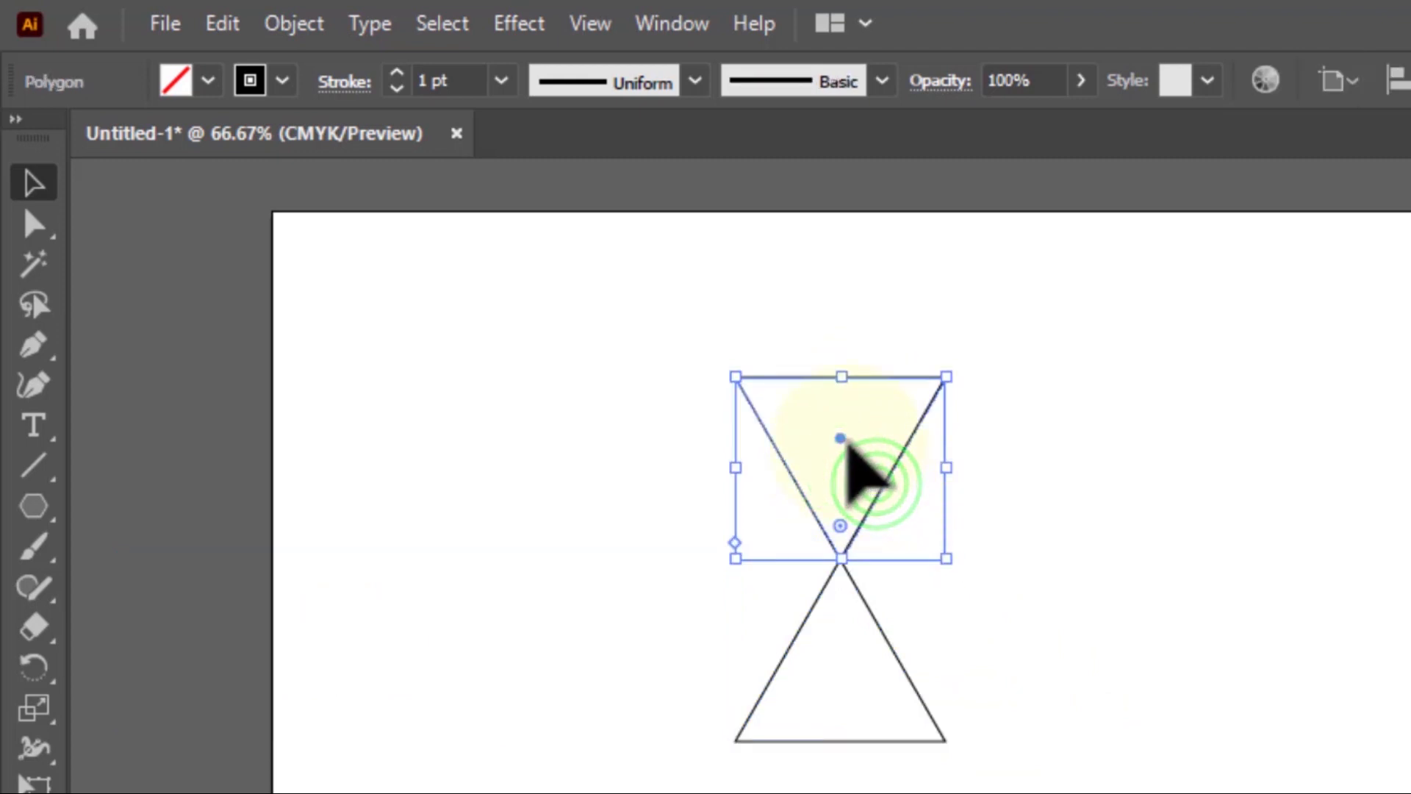
pyautogui.moveTo(846, 445); pyautogui.dragTo(1003, 743)
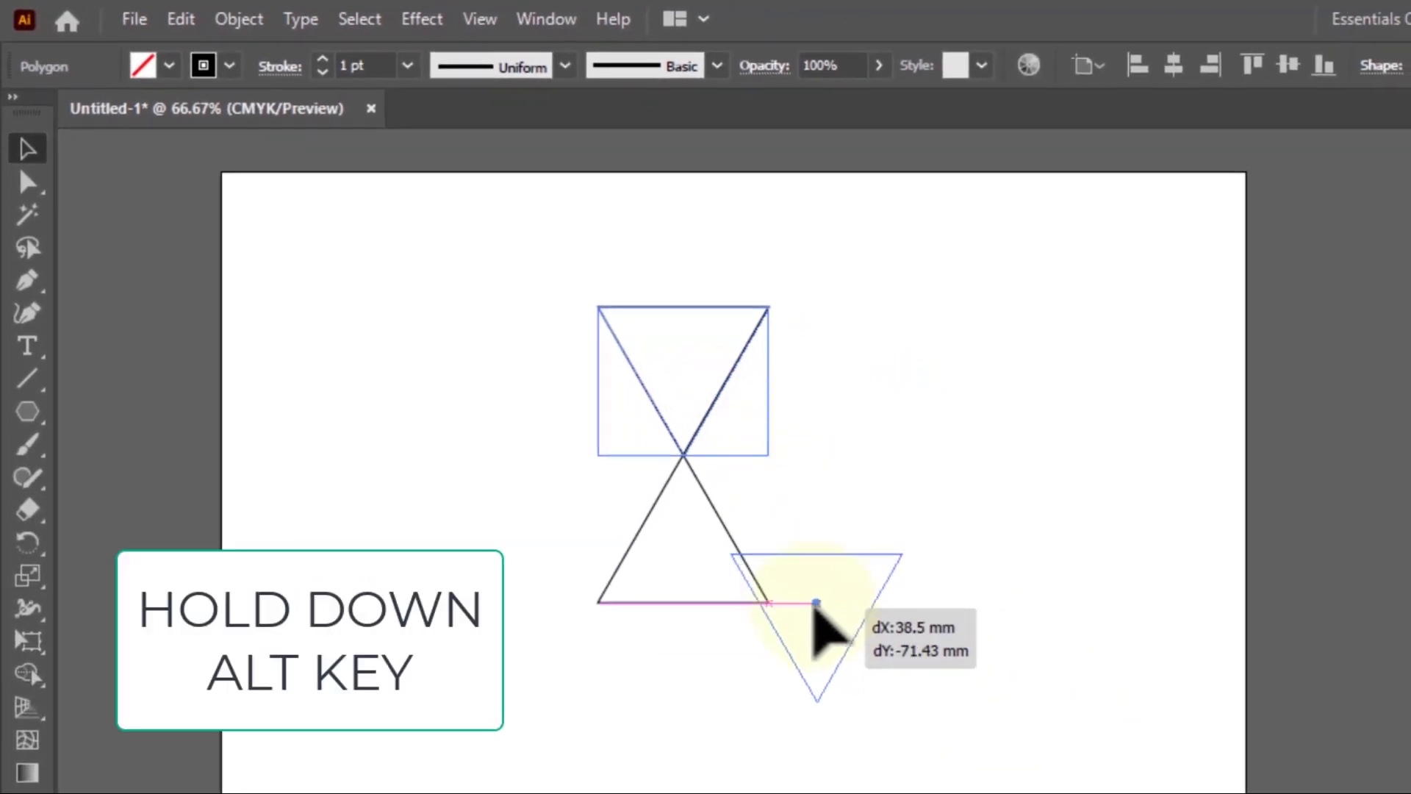
pyautogui.moveTo(814, 605); pyautogui.dragTo(849, 645)
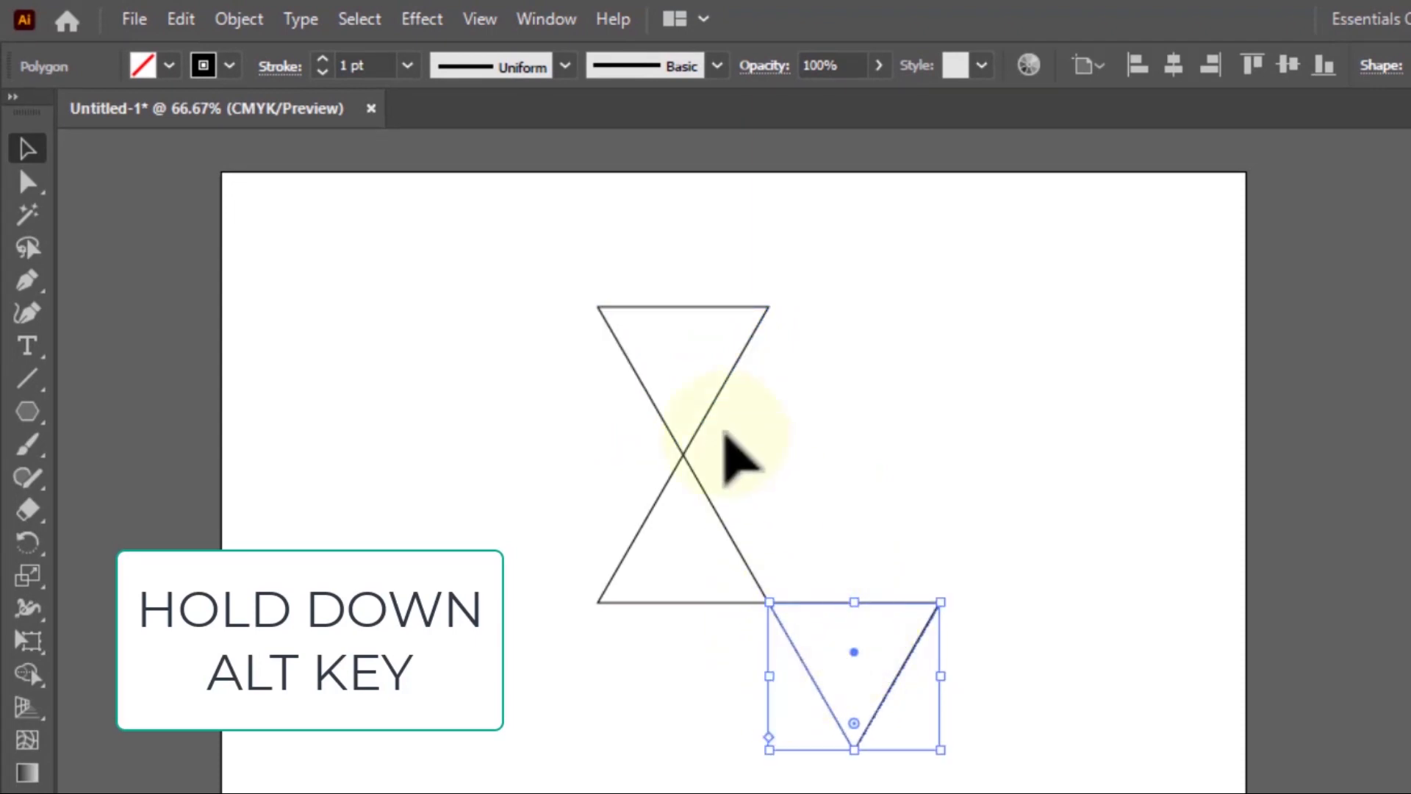
# - Duplicate the top inverted triangle and snap the copy's upper-right corner to the upright triangle's lower-left corner
pyautogui.click(708, 404)
pyautogui.click(712, 406)
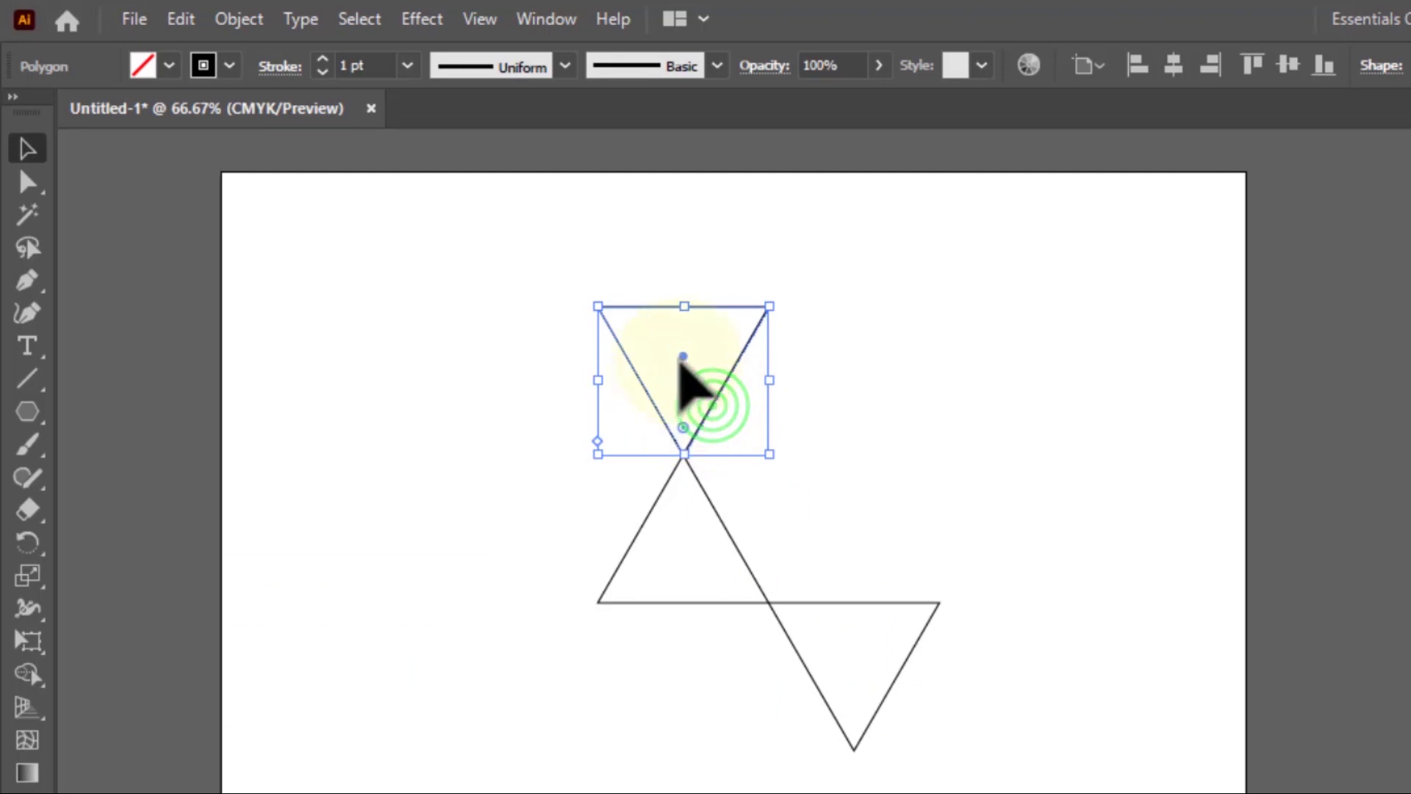
pyautogui.moveTo(679, 354); pyautogui.dragTo(510, 646)
pyautogui.click(636, 685)
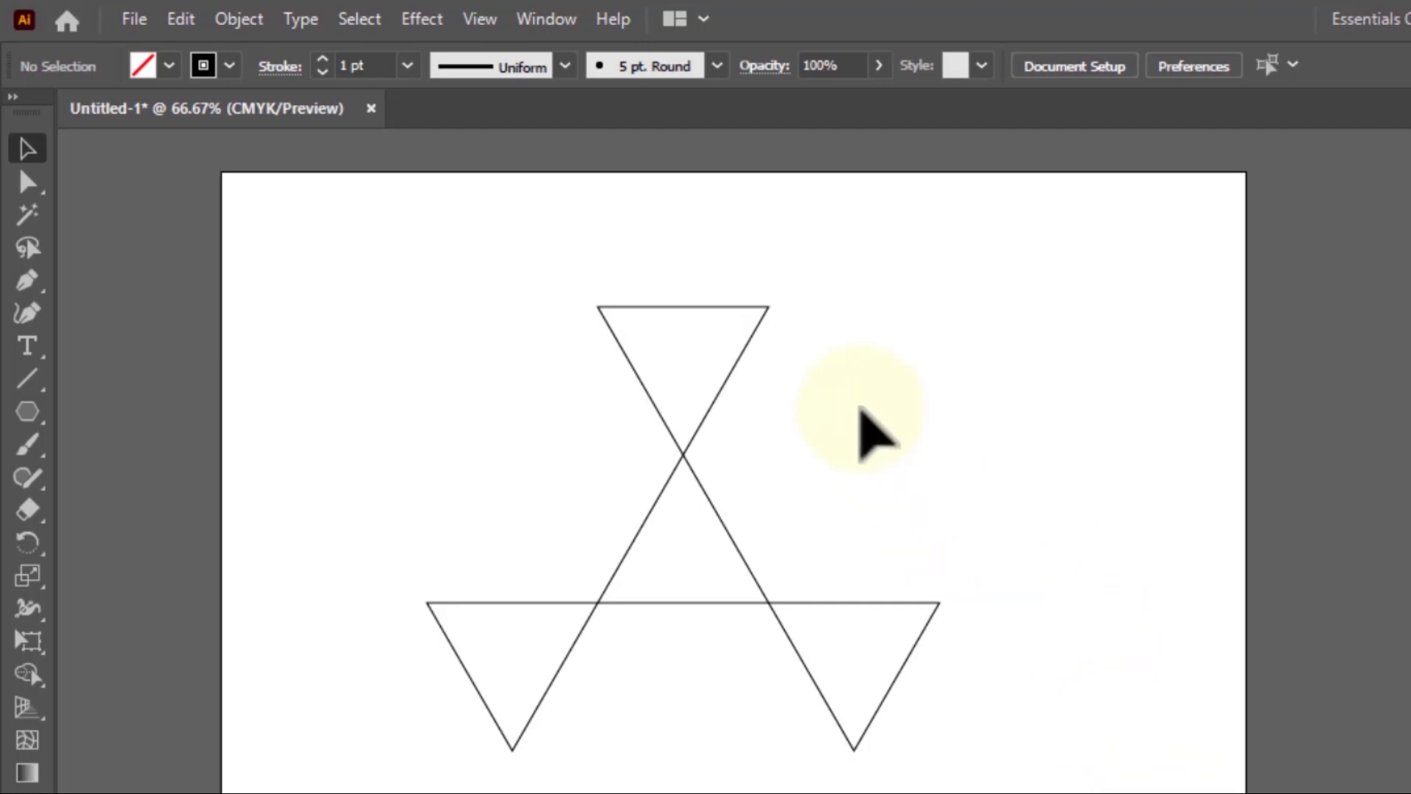
pyautogui.click(647, 125)
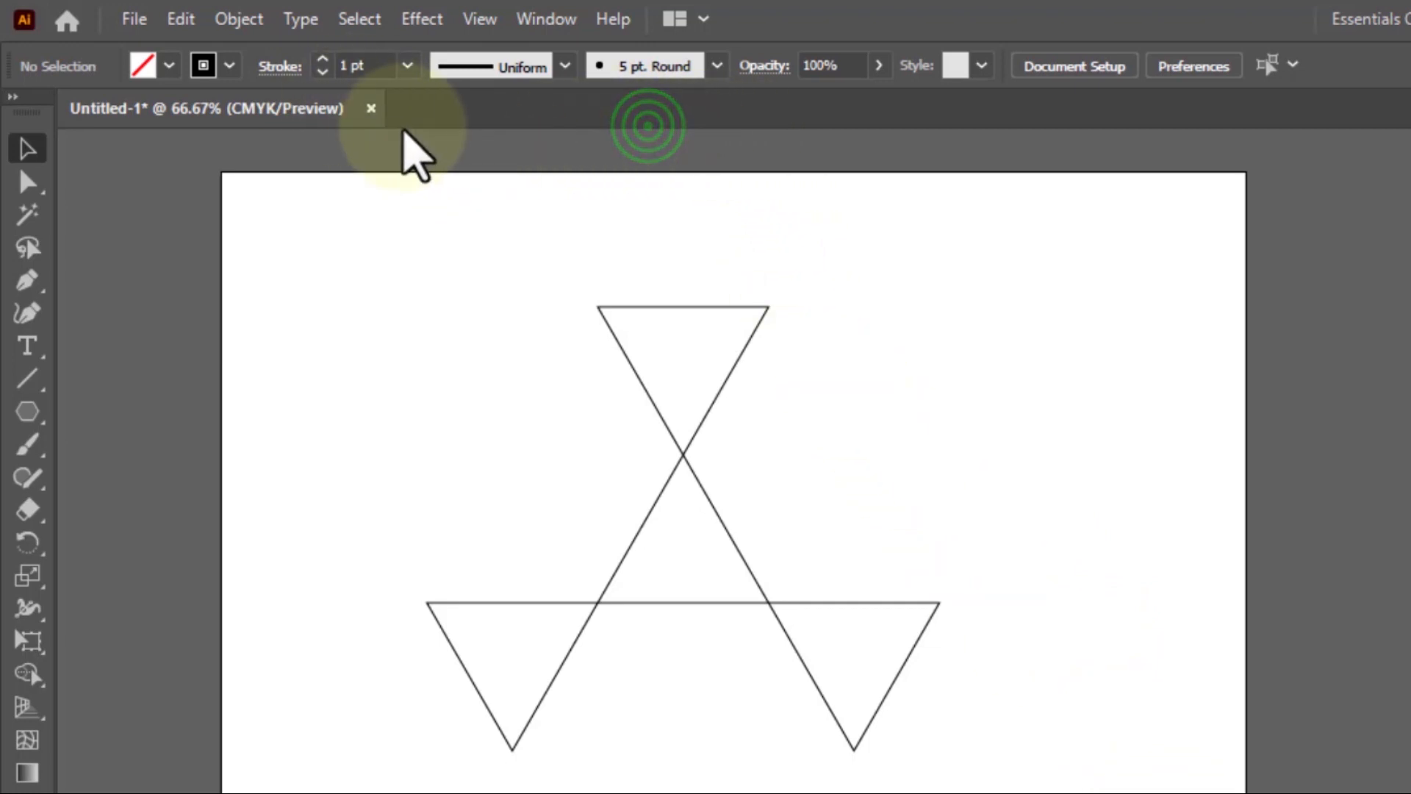
pyautogui.click(403, 130)
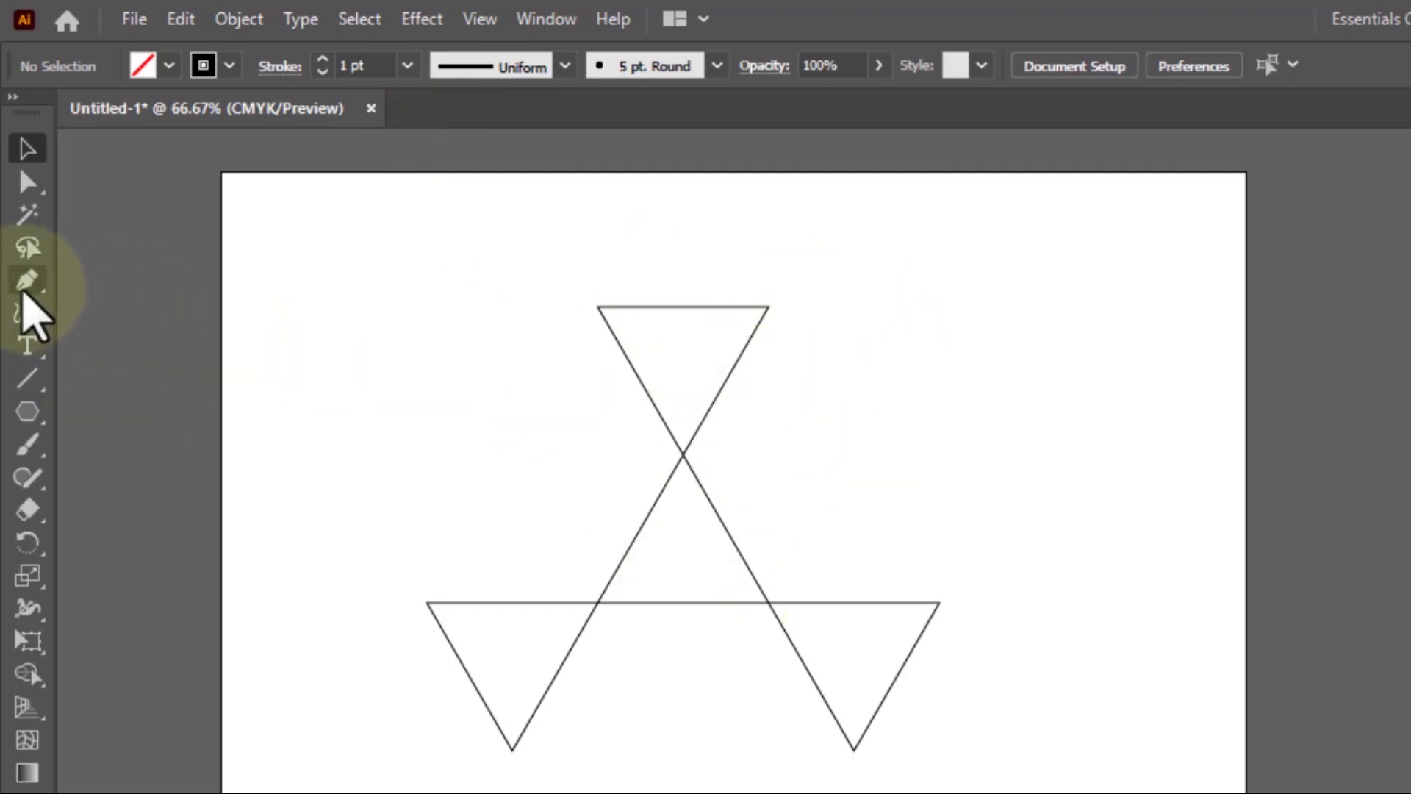
# - Draw a Pen tool outline through the six outer corners, from the top triangle's right corner clockwise to its left corner
pyautogui.click(25, 287)
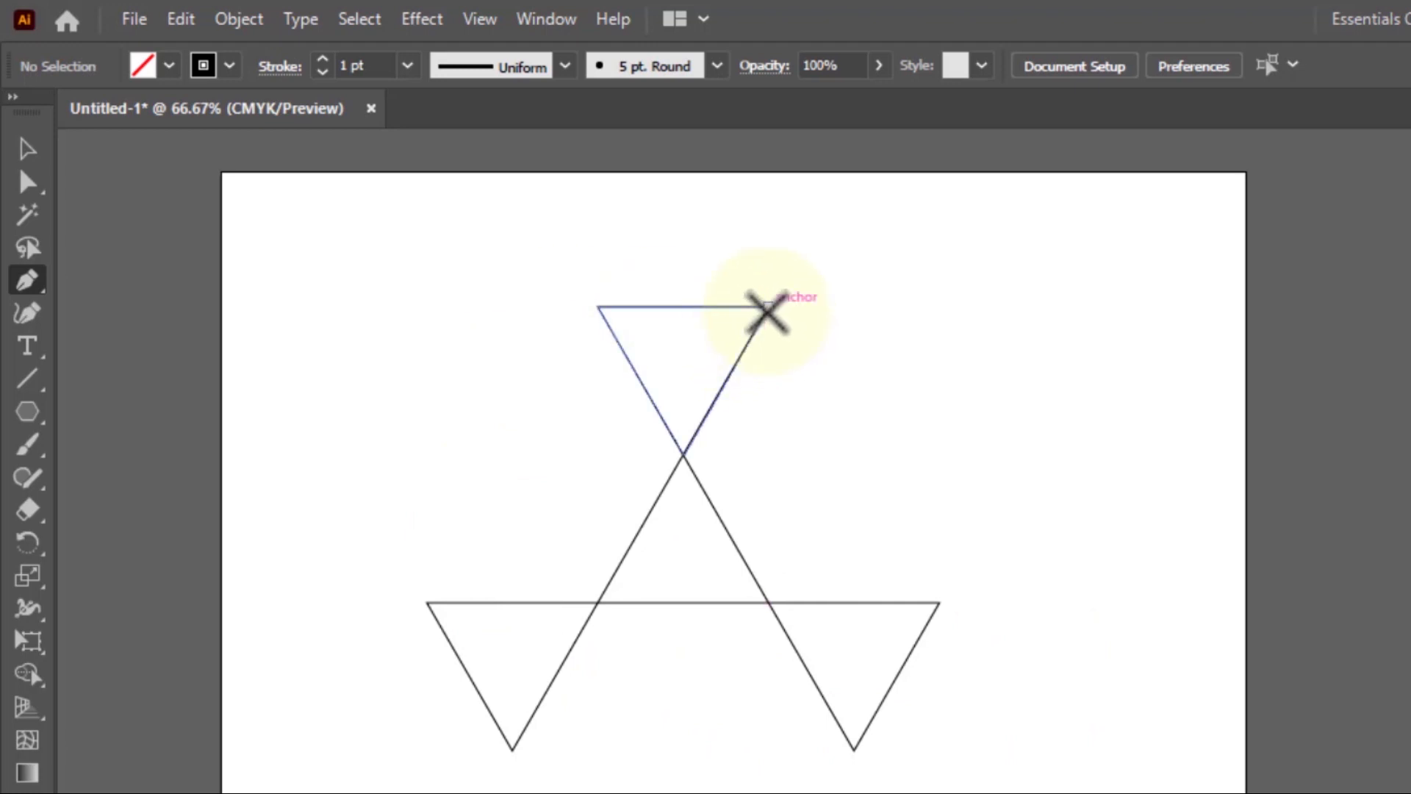
pyautogui.click(768, 307)
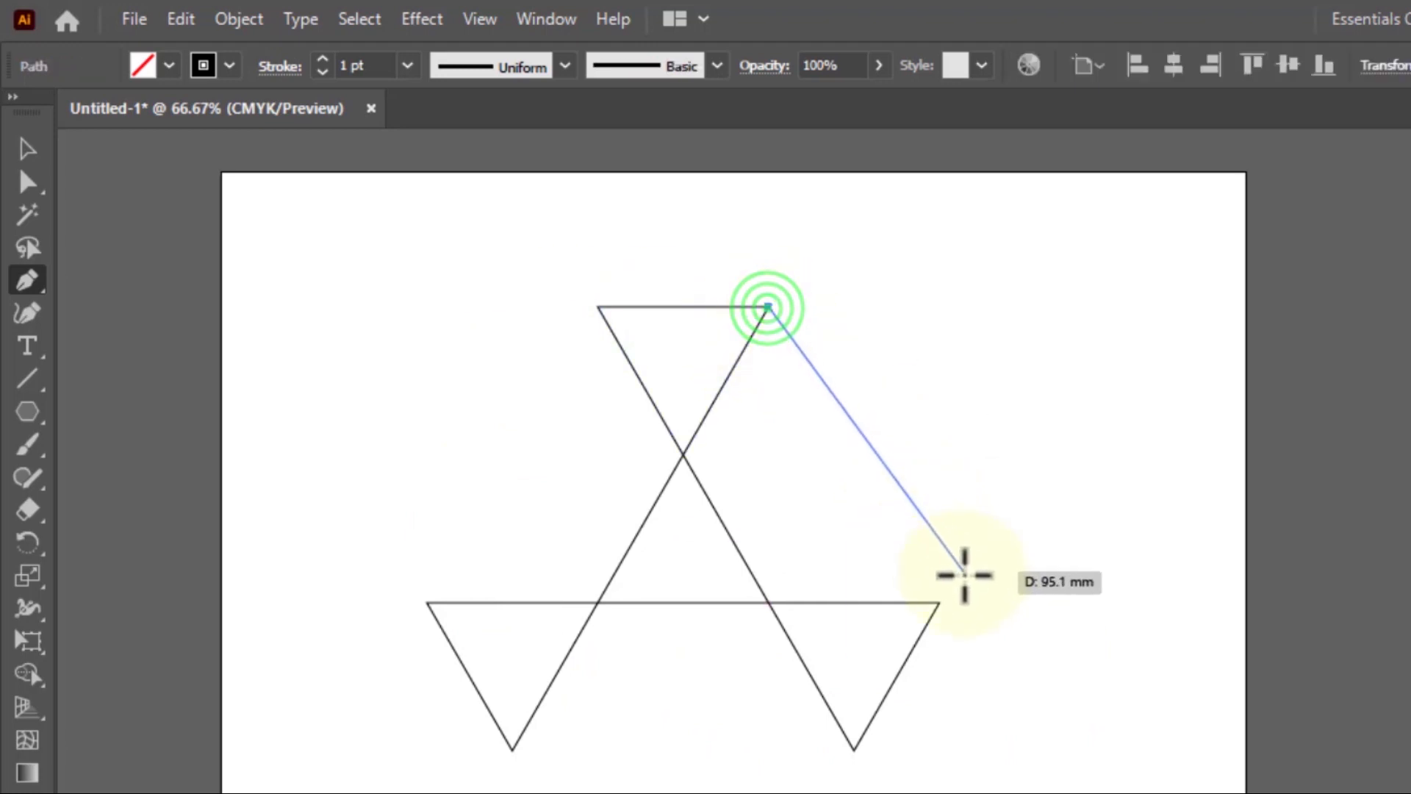
pyautogui.click(938, 603)
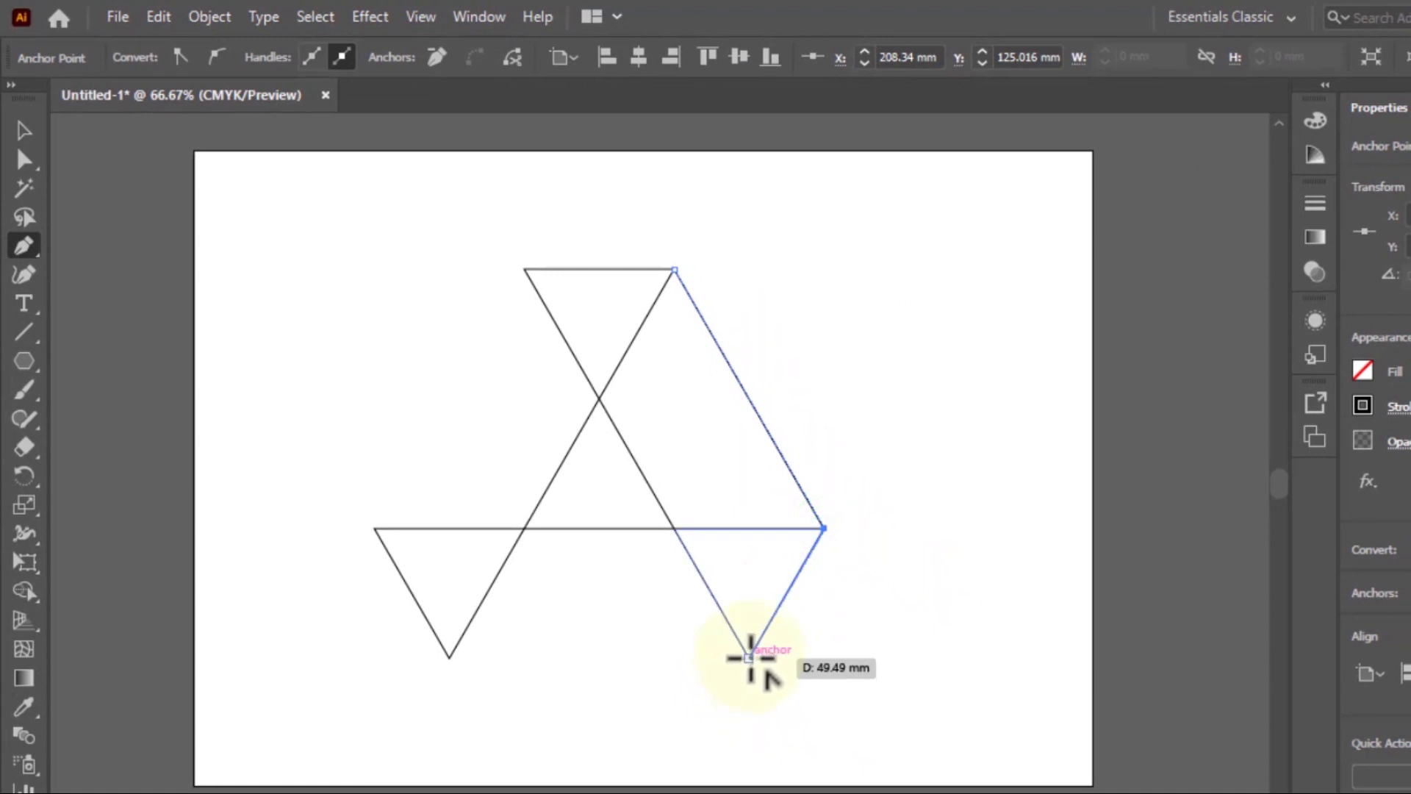
pyautogui.click(749, 656)
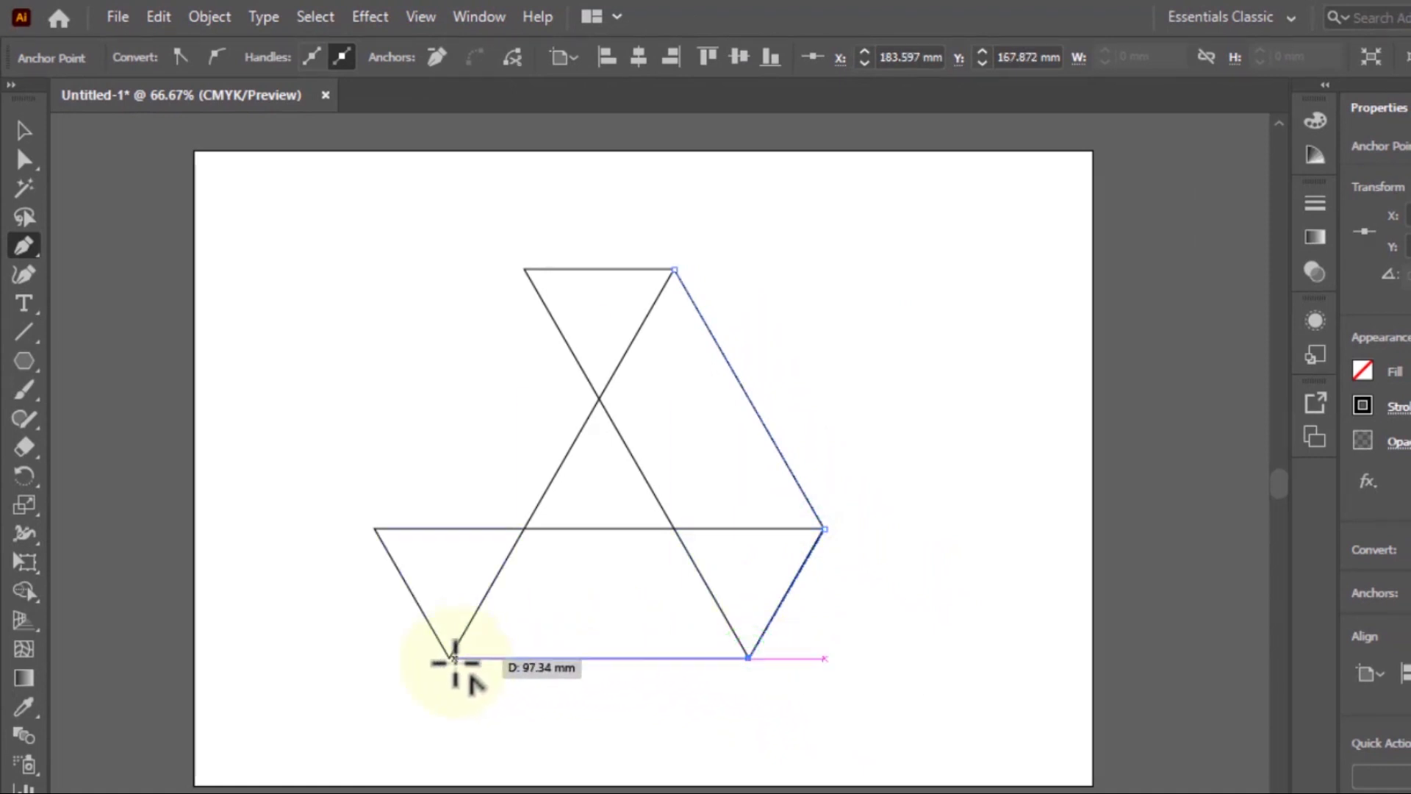
pyautogui.click(450, 657)
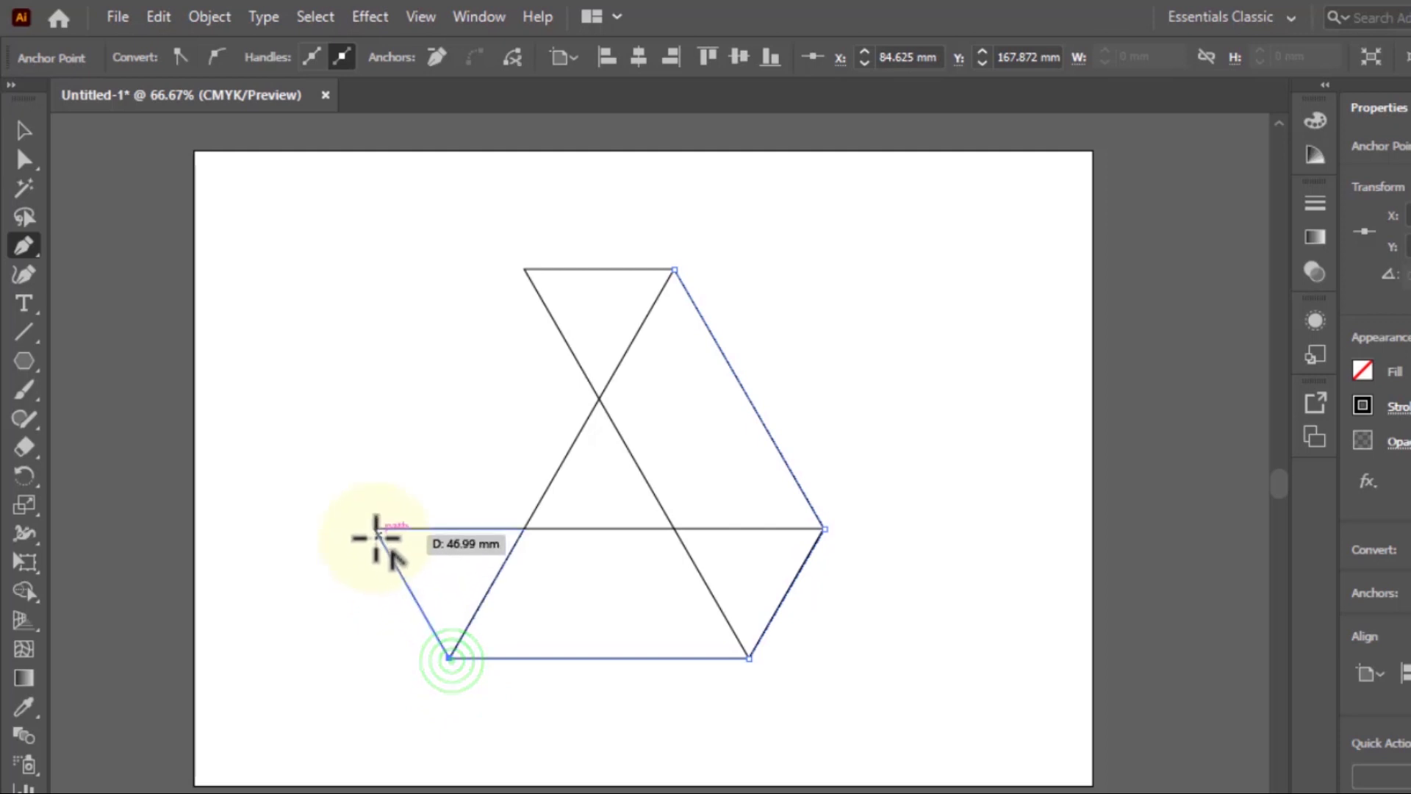
pyautogui.click(375, 526)
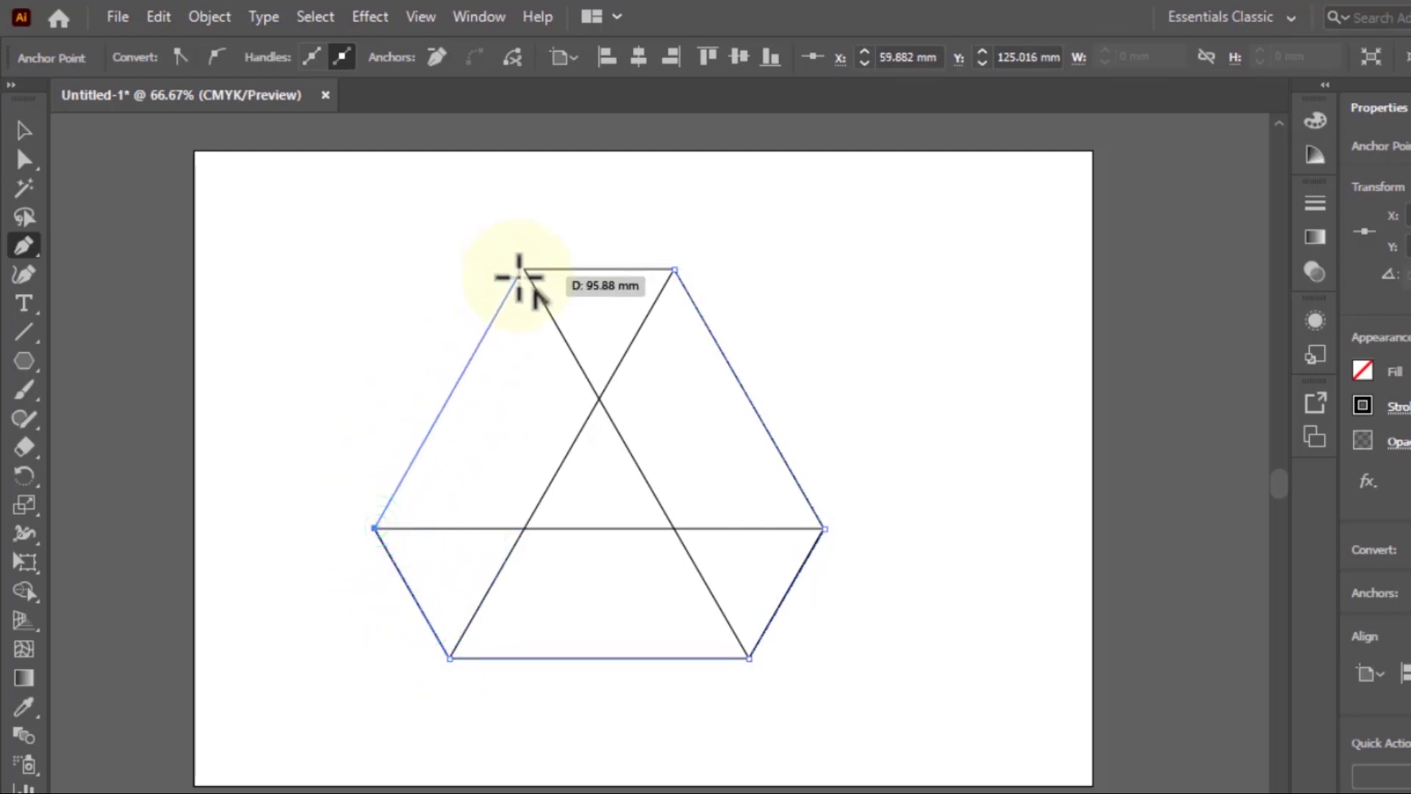
pyautogui.click(524, 269)
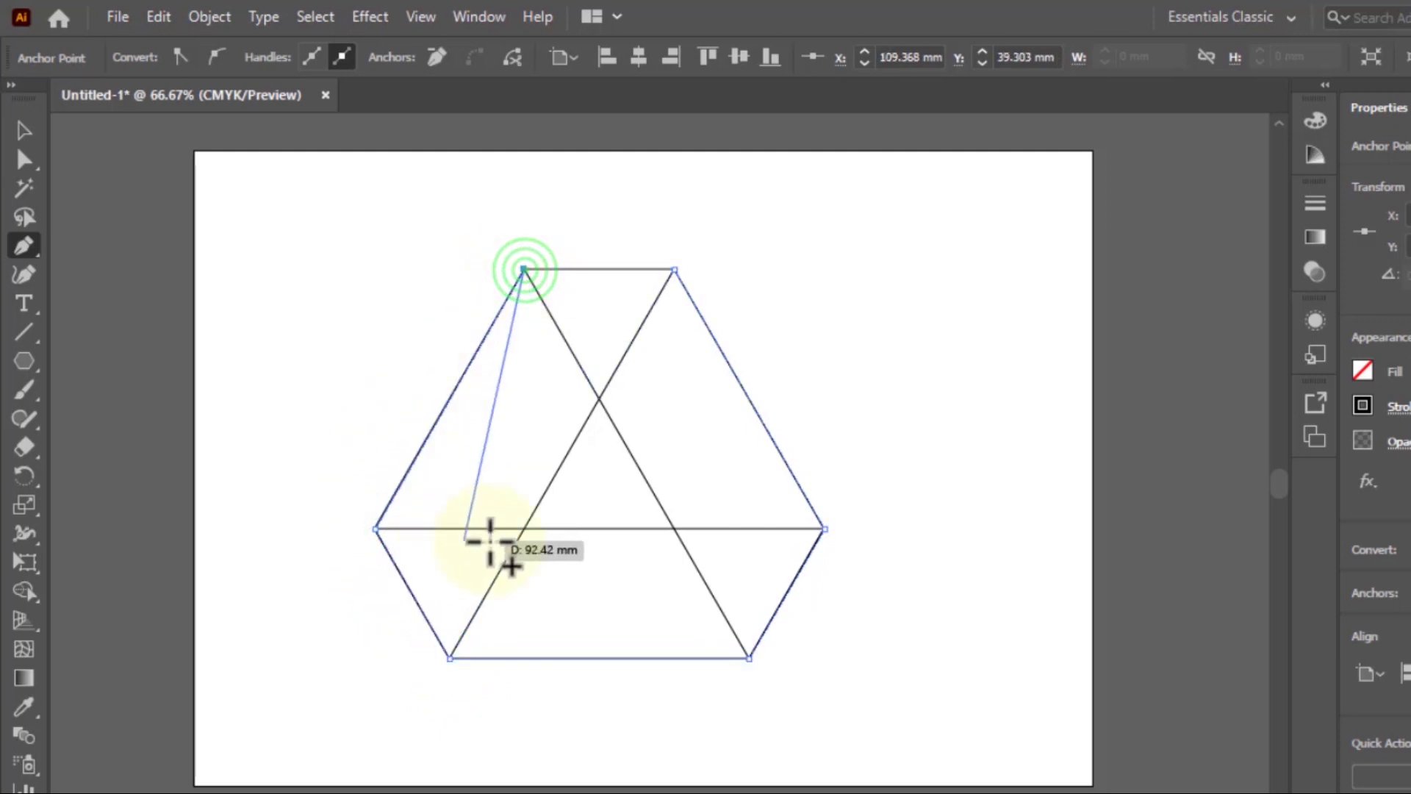
pyautogui.click(25, 131)
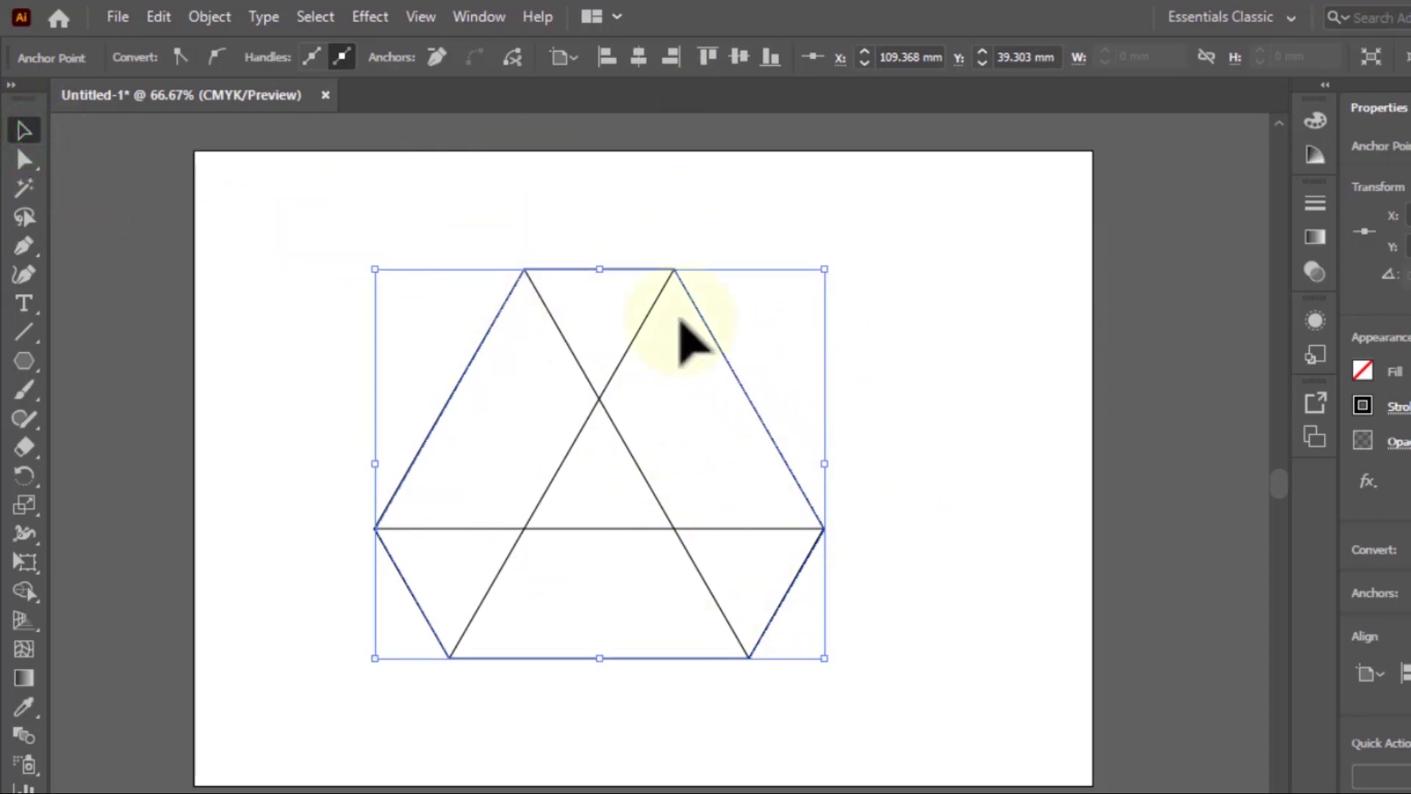
pyautogui.click(959, 378)
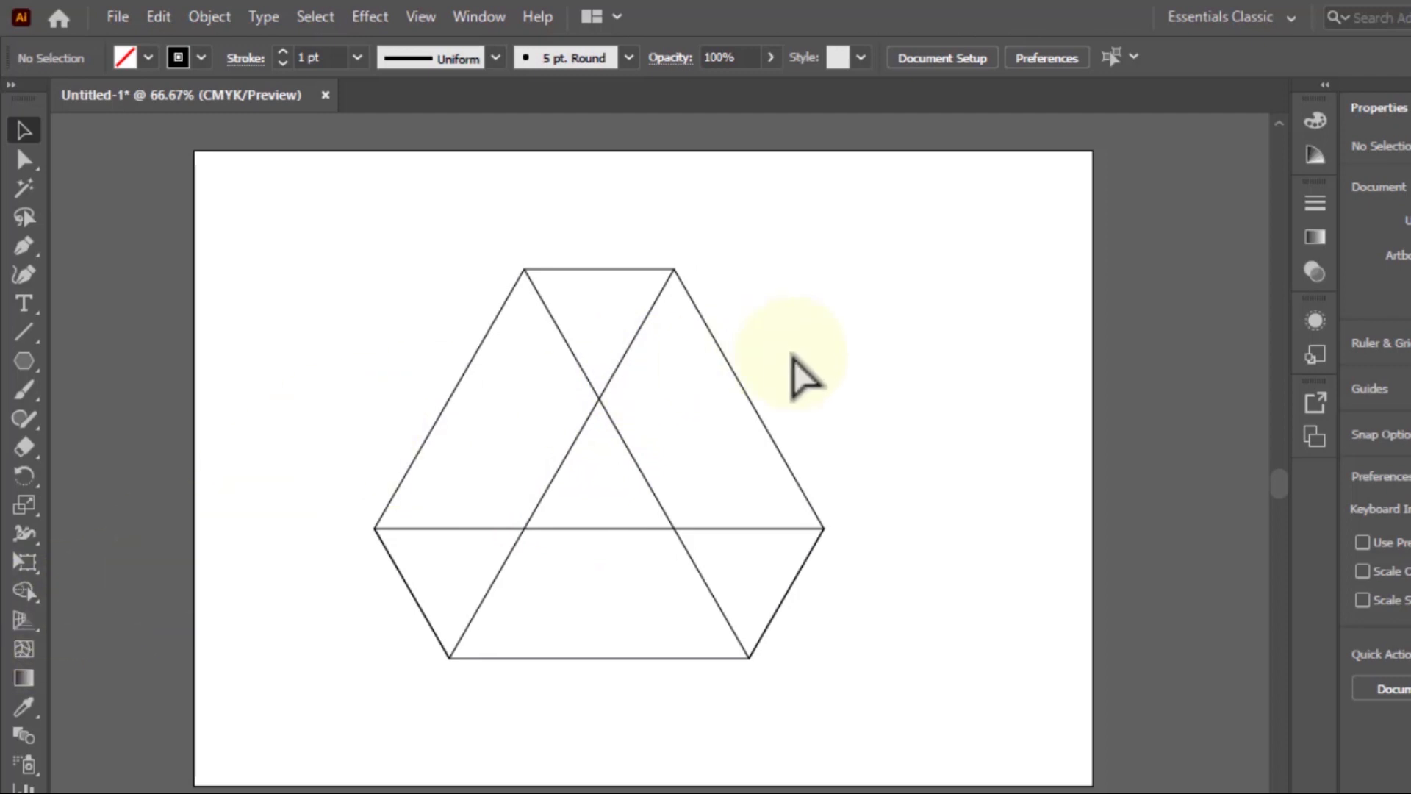
# - Select all the artwork and use Shape Builder to make the six outer regions separate shapes, removing the central triangle
pyautogui.hotkey('ctrl', 'a')
pyautogui.click(911, 416)
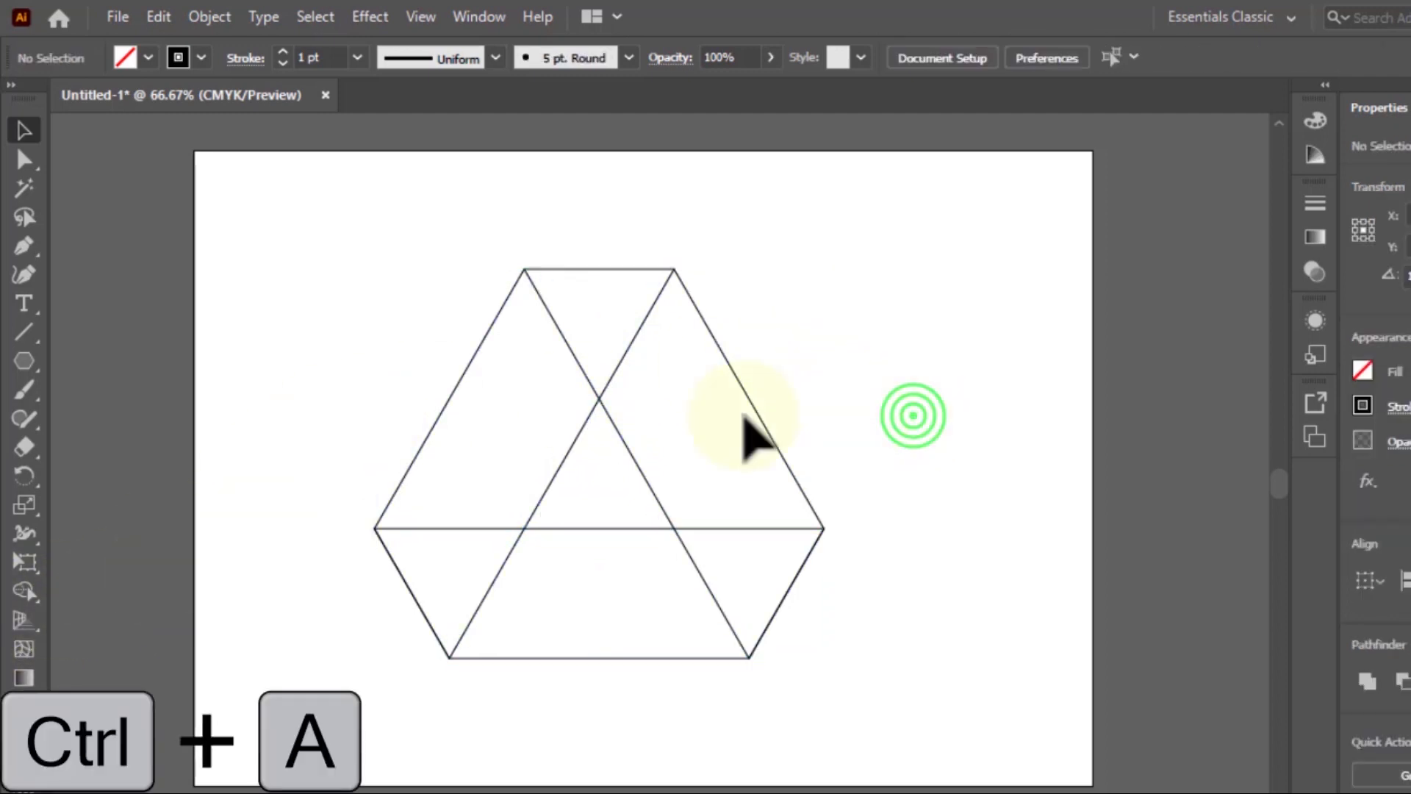
pyautogui.moveTo(338, 197); pyautogui.dragTo(937, 755)
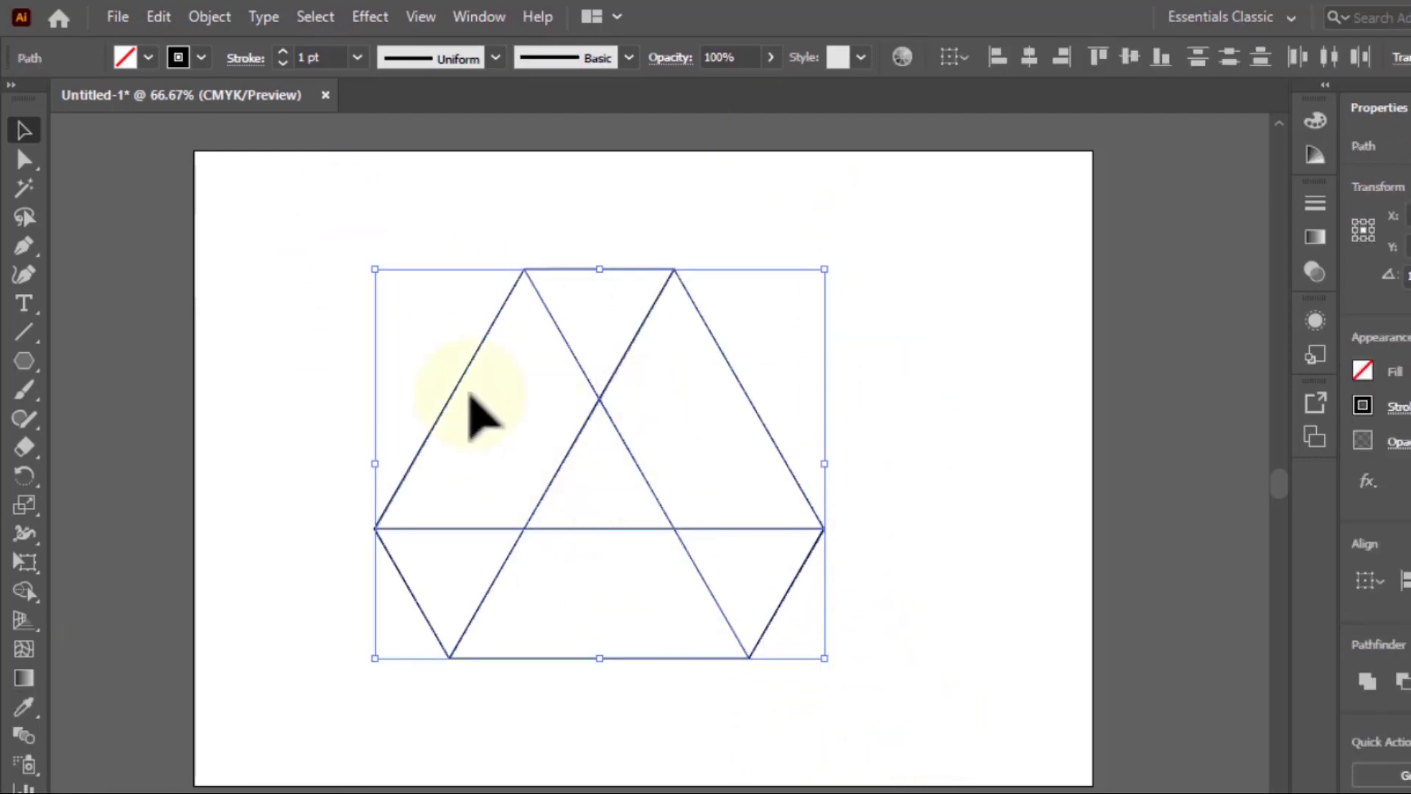
pyautogui.click(20, 590)
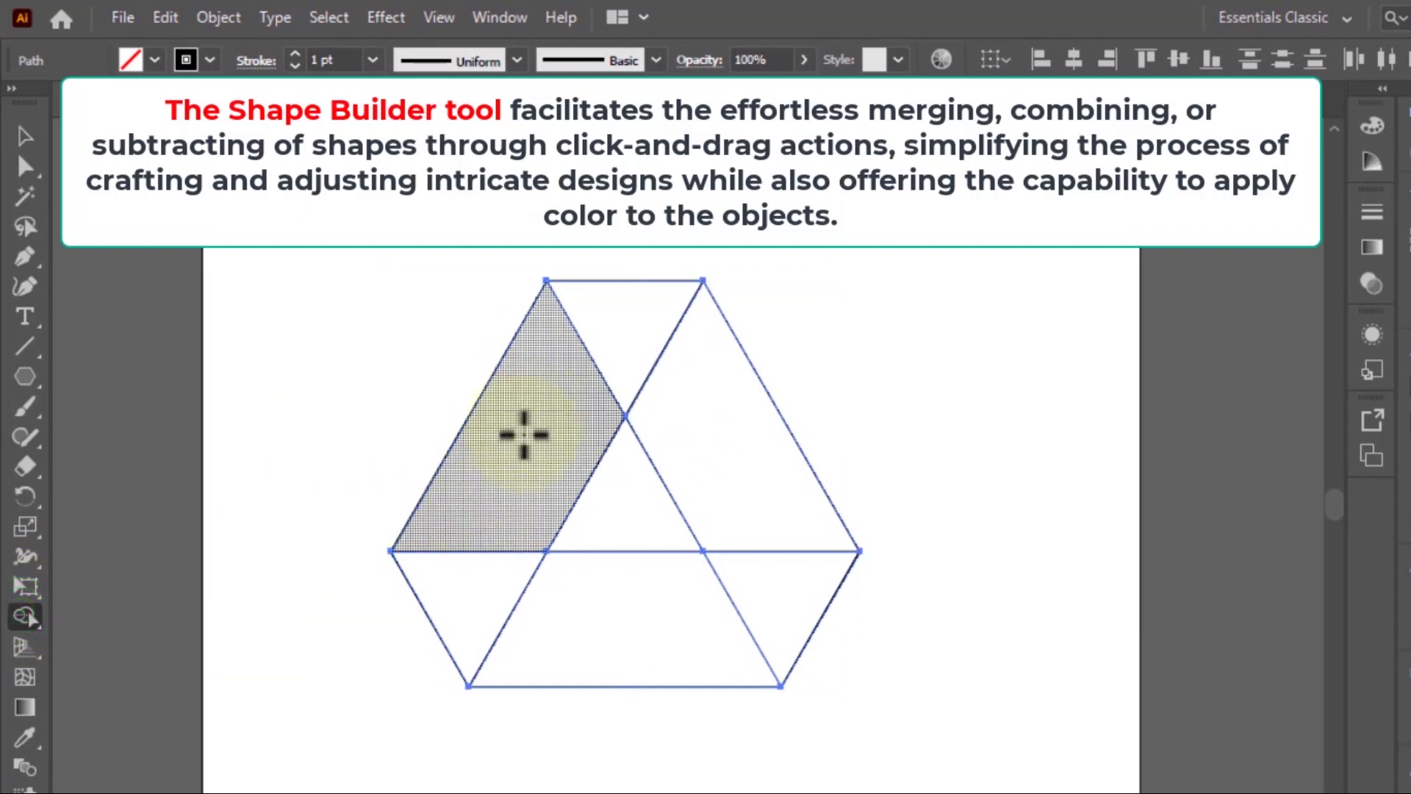
pyautogui.click(523, 434)
pyautogui.click(646, 343)
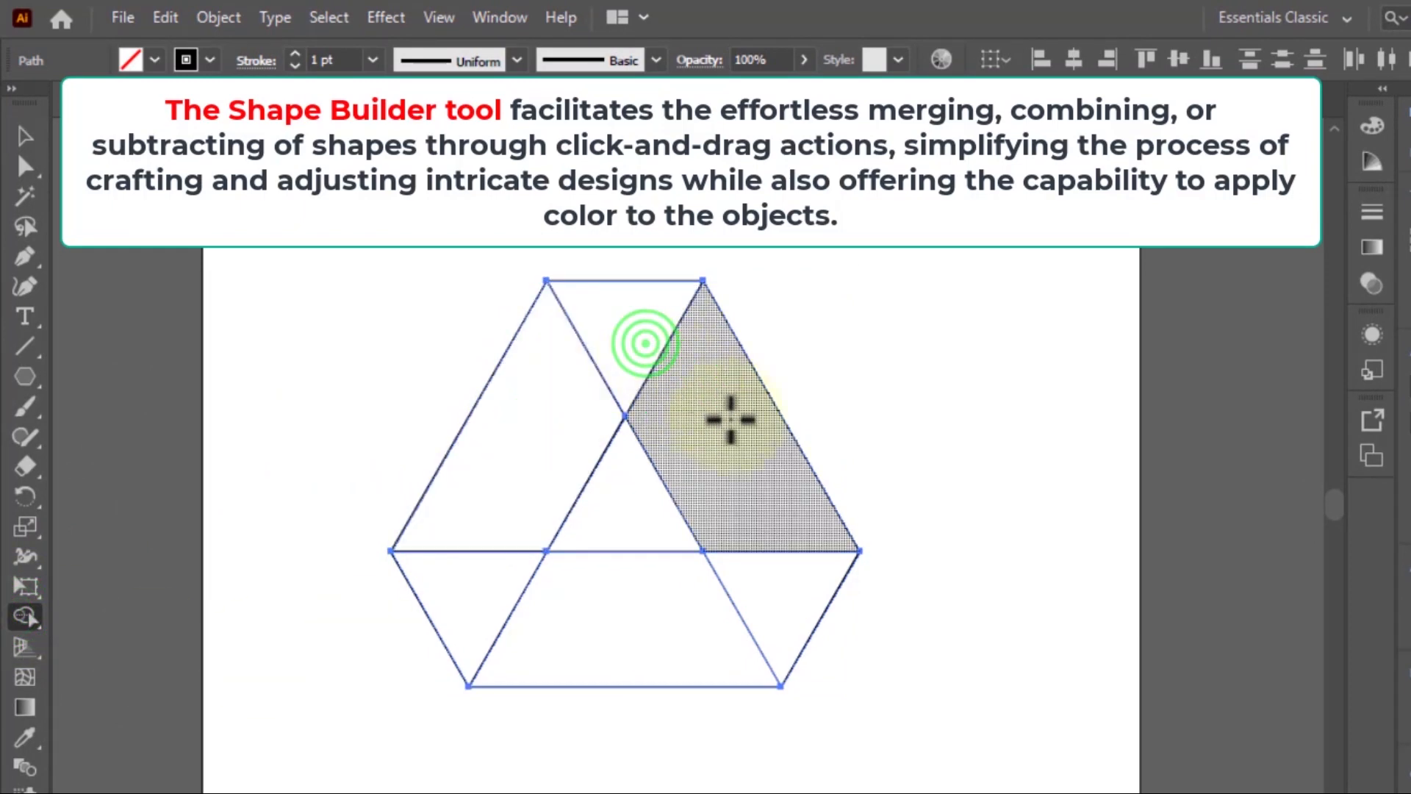
pyautogui.click(796, 576)
pyautogui.click(637, 629)
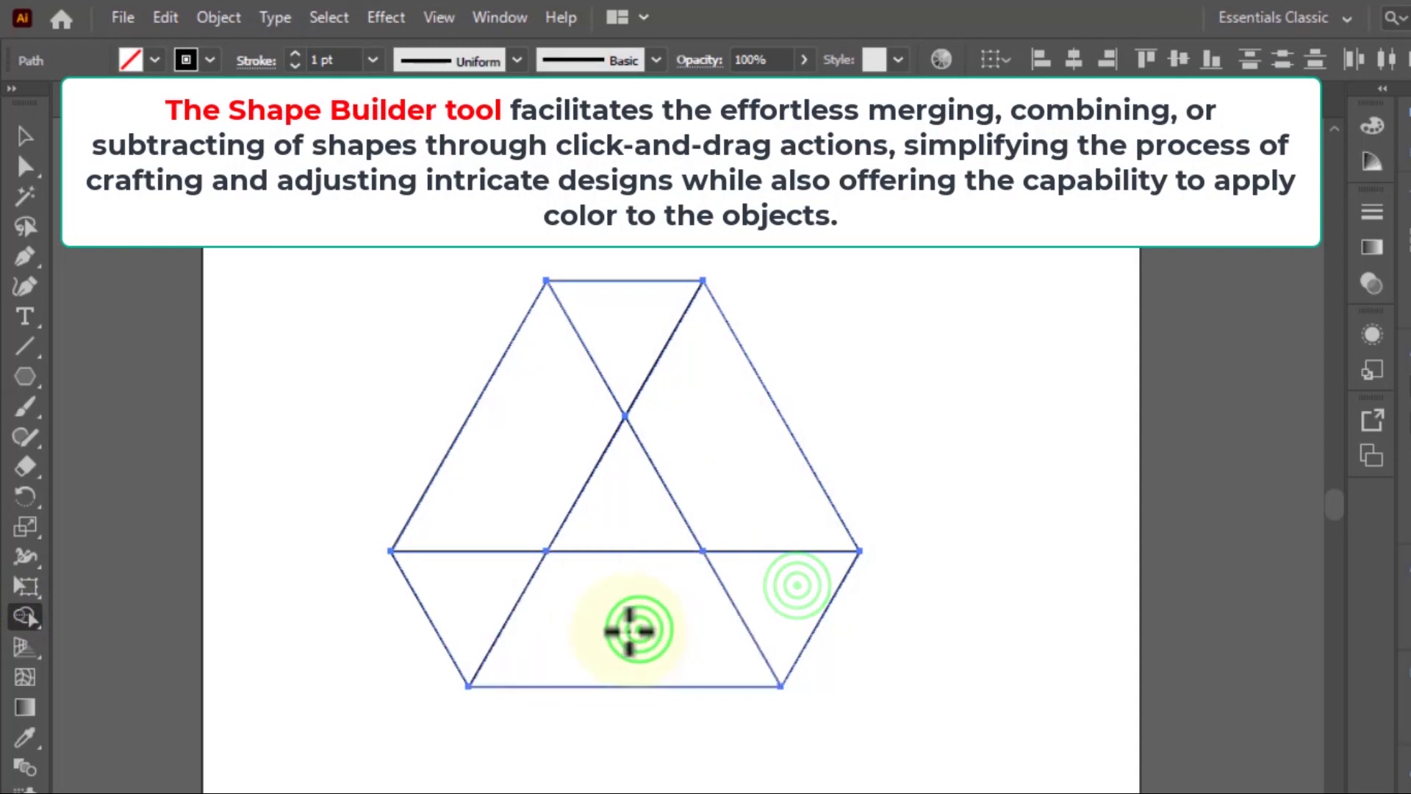
pyautogui.click(458, 616)
pyautogui.click(598, 651)
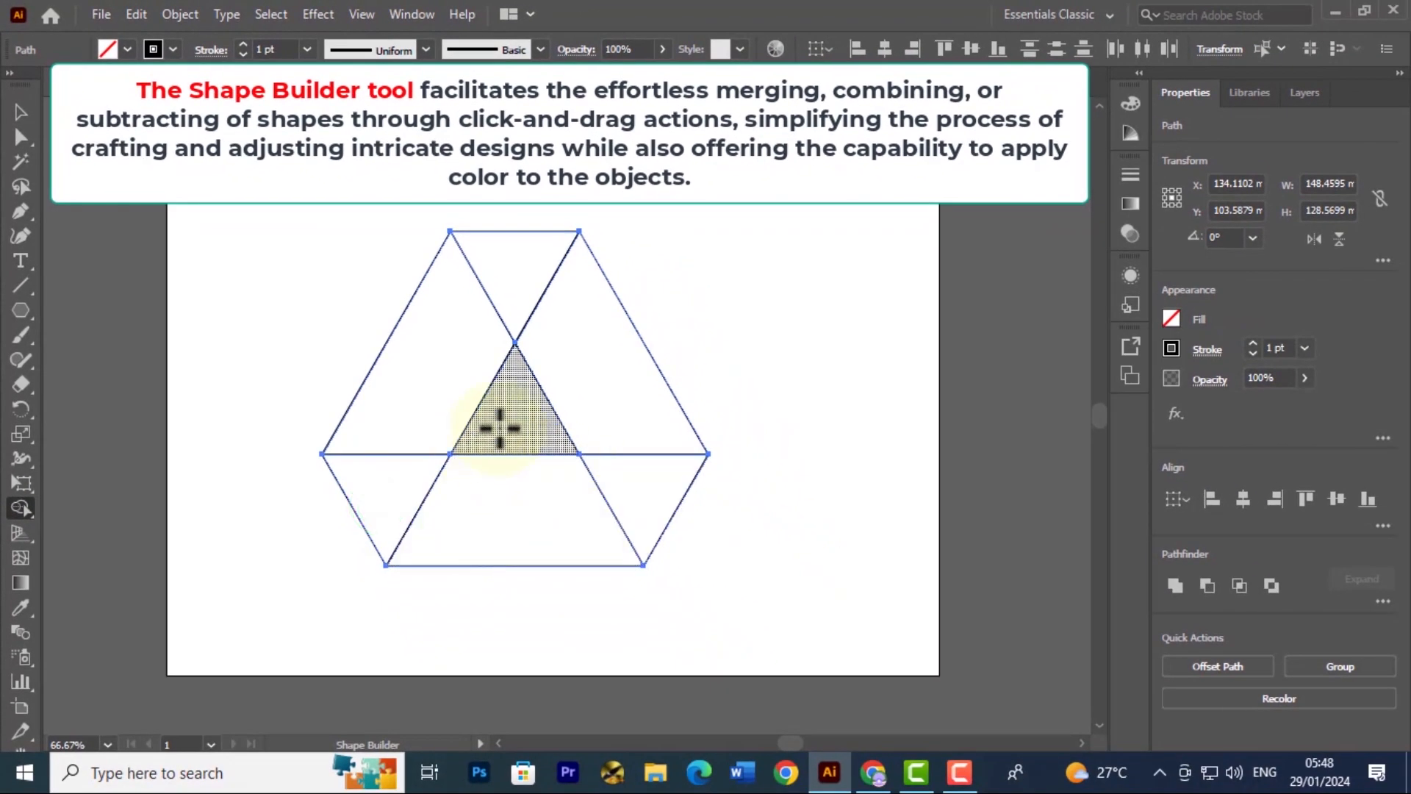
pyautogui.keyDown('alt'); pyautogui.click(505, 421); pyautogui.keyUp('alt')
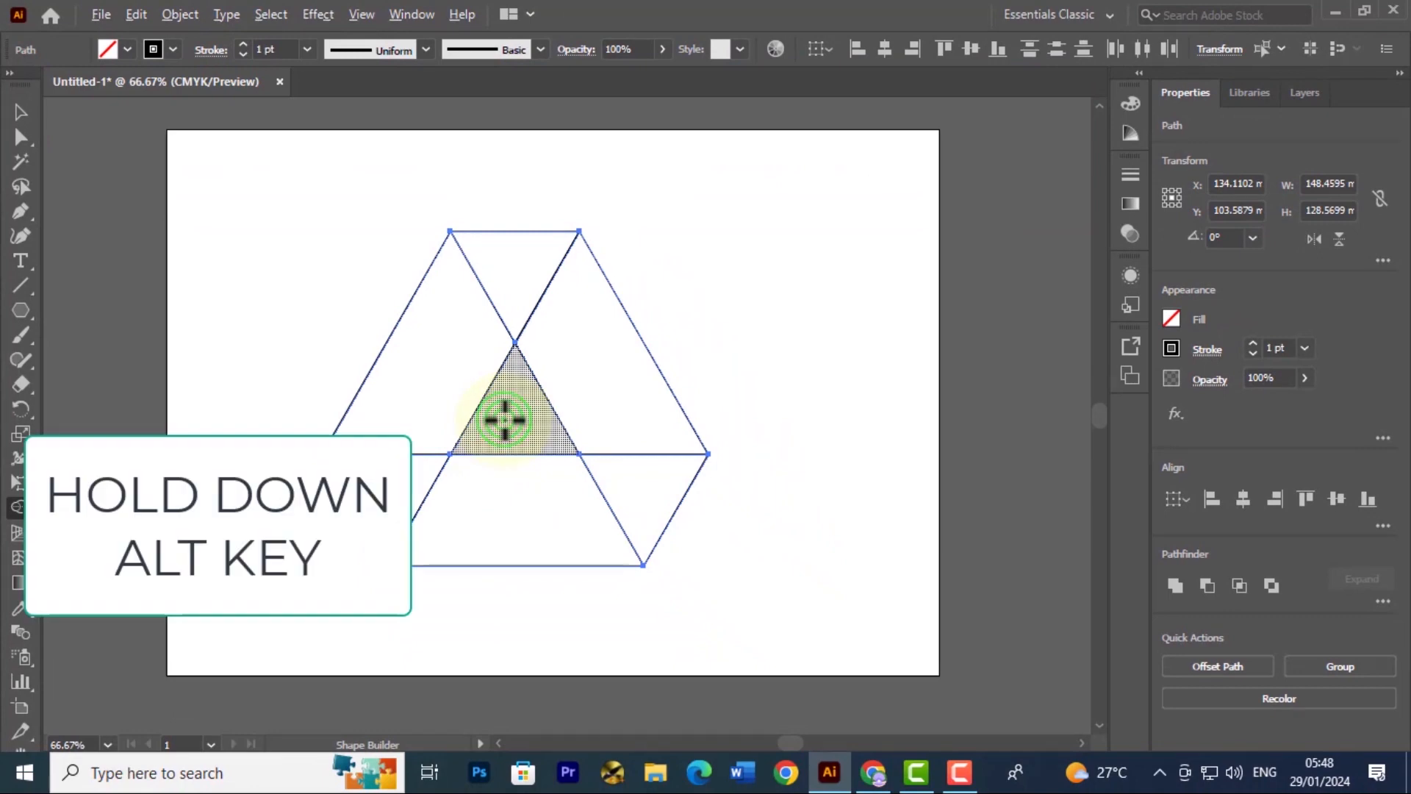
pyautogui.keyDown('alt'); pyautogui.click(504, 420); pyautogui.keyUp('alt')
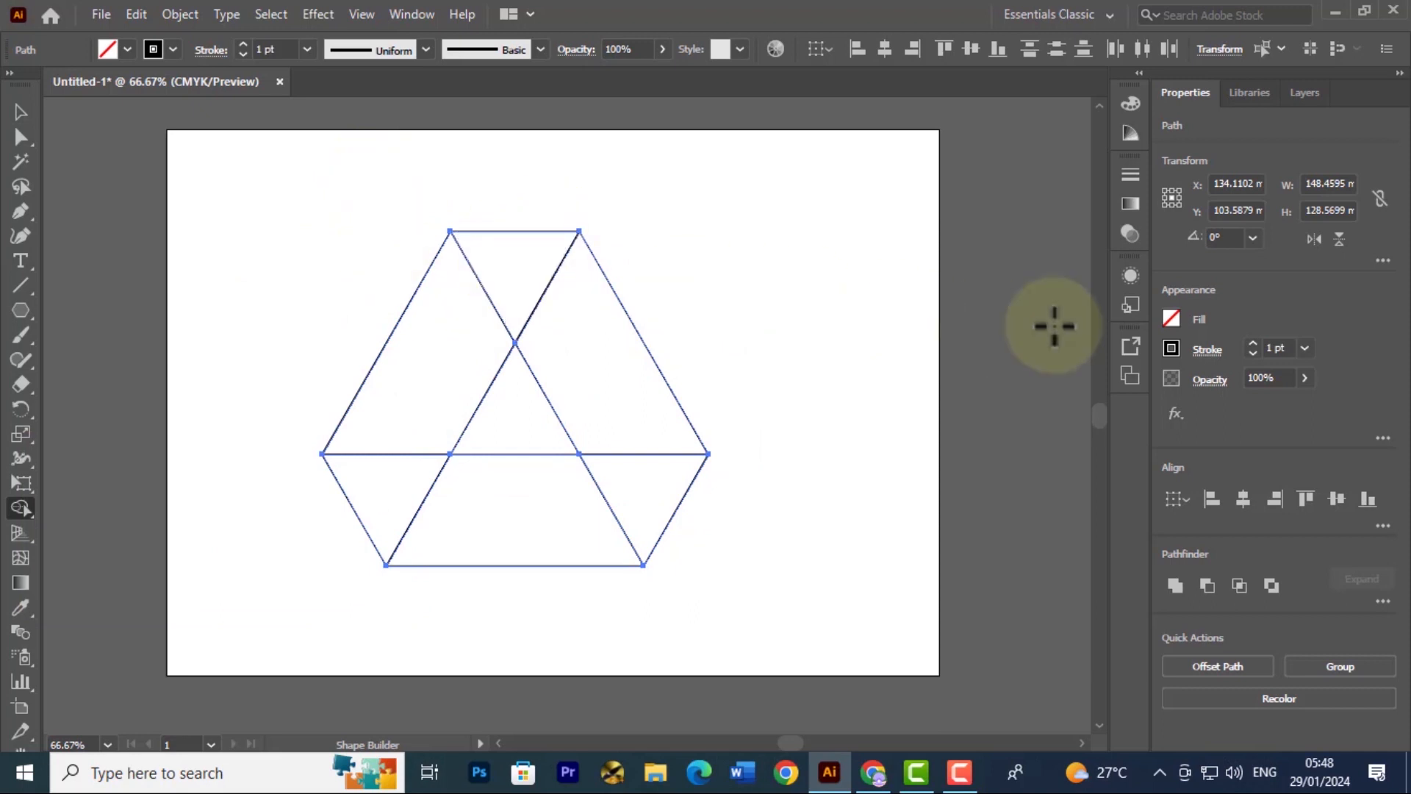
# - Fill the top inverted triangle with dark green, CMYK 88.63, 27.84, 100, 16.47, using Shape Builder
pyautogui.click(1171, 318)
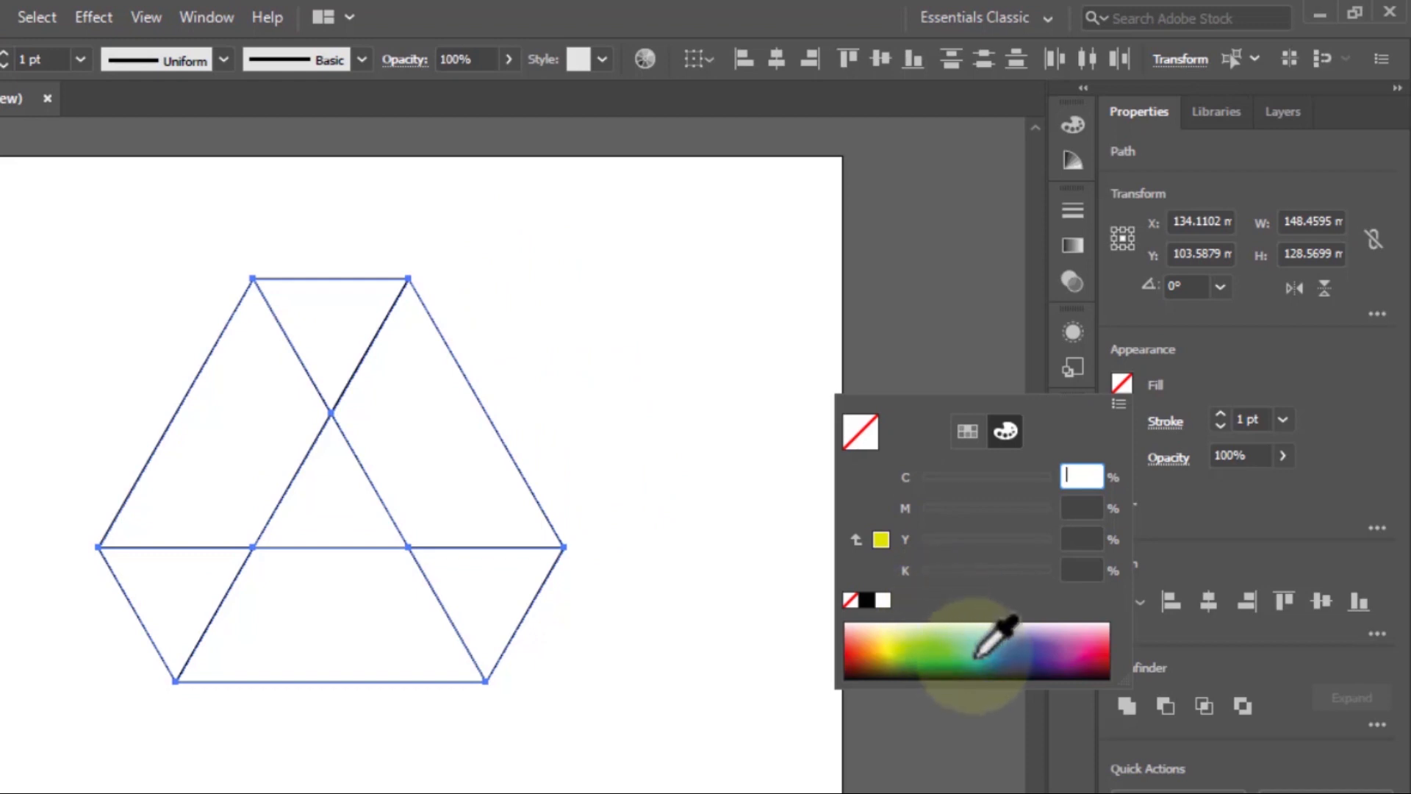
pyautogui.click(948, 664)
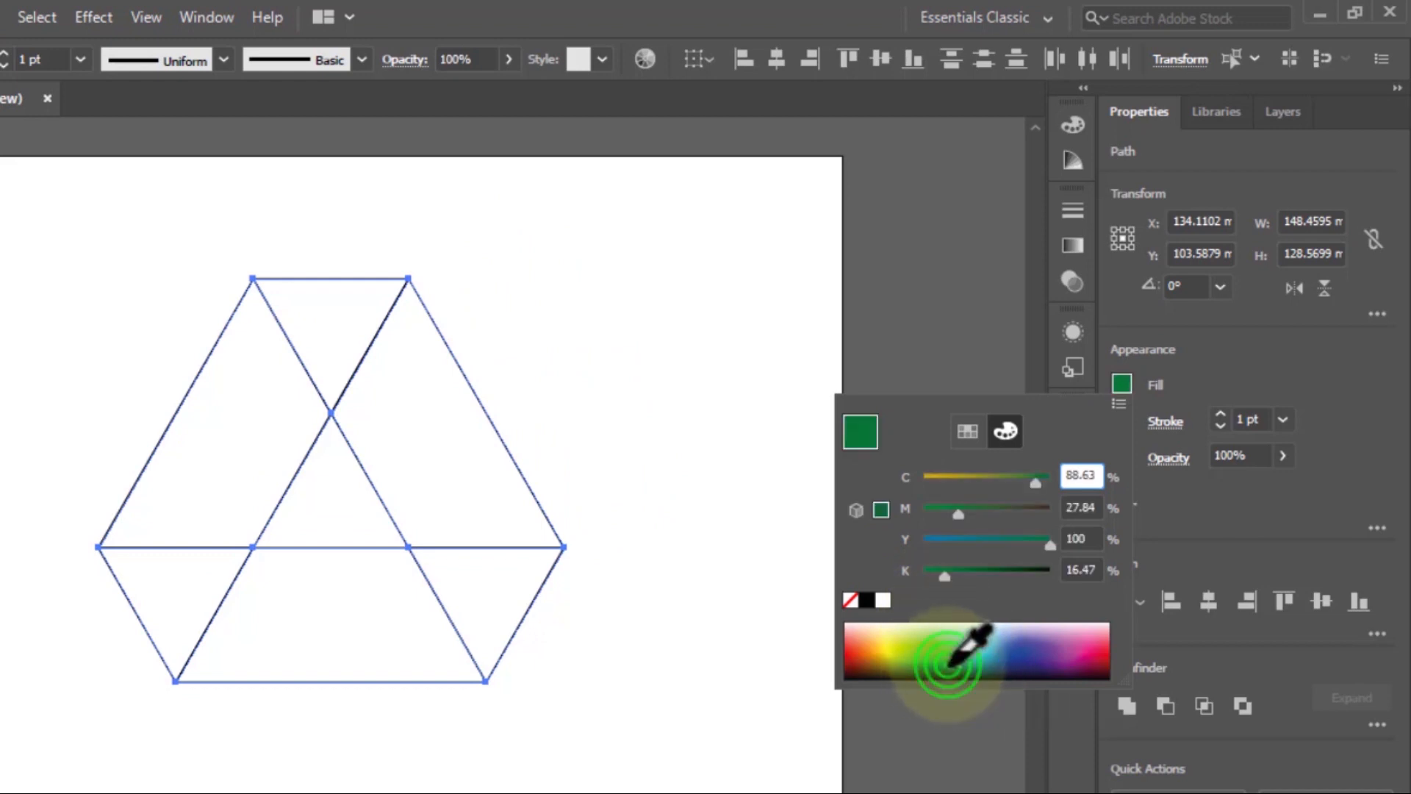
pyautogui.click(348, 321)
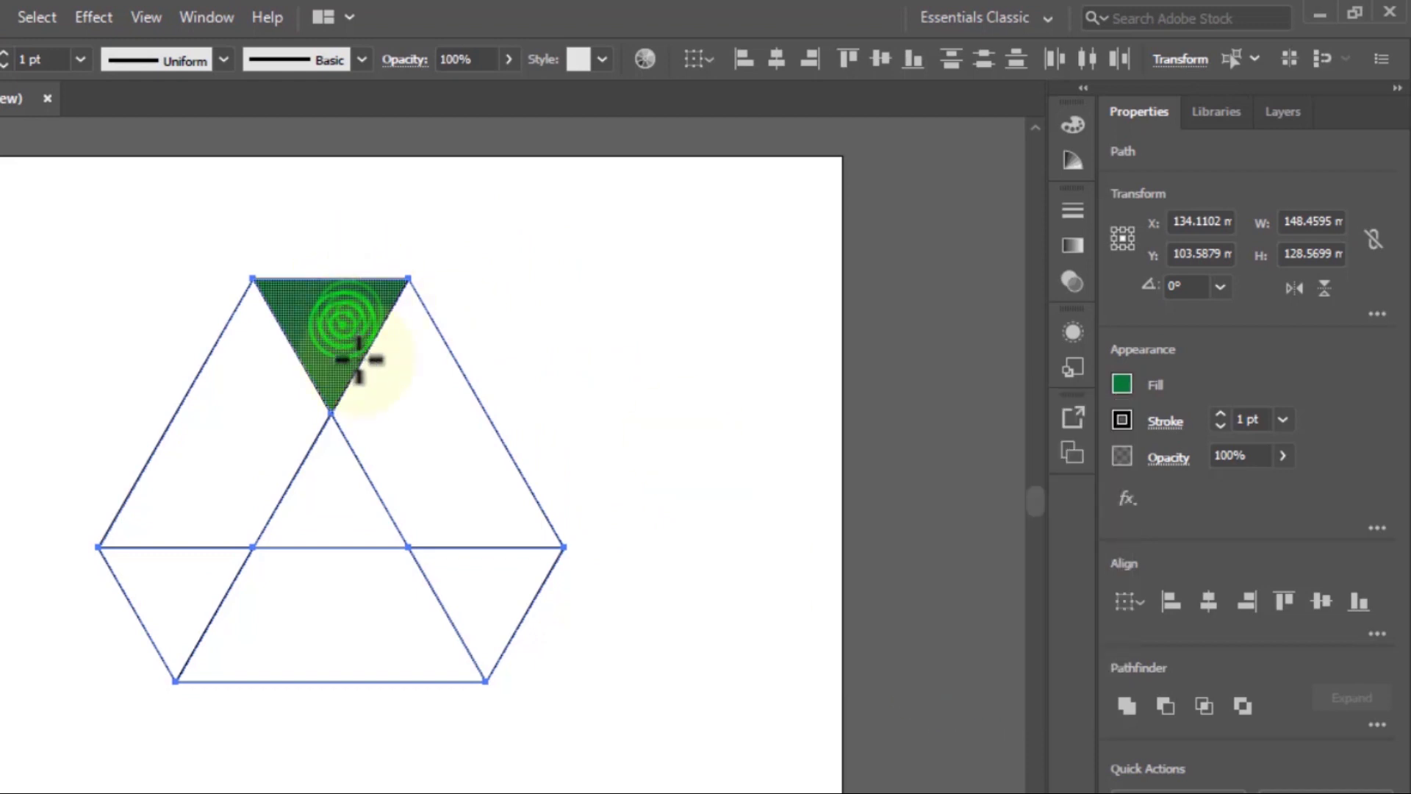
# - Fill the parallelogram on the design's right side with yellow, with Y at 89.02 and M and K at 0
pyautogui.click(1113, 389)
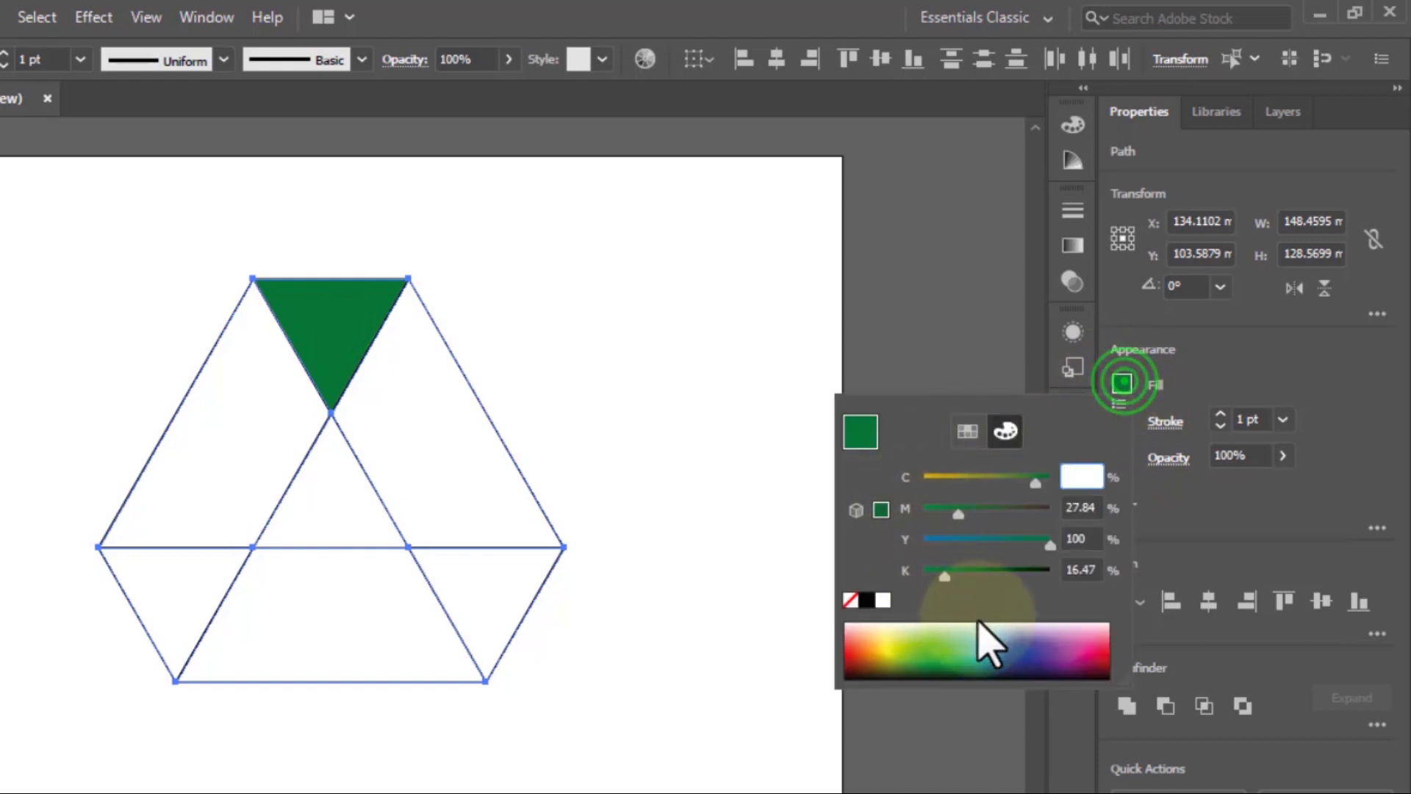
pyautogui.click(887, 650)
pyautogui.click(460, 461)
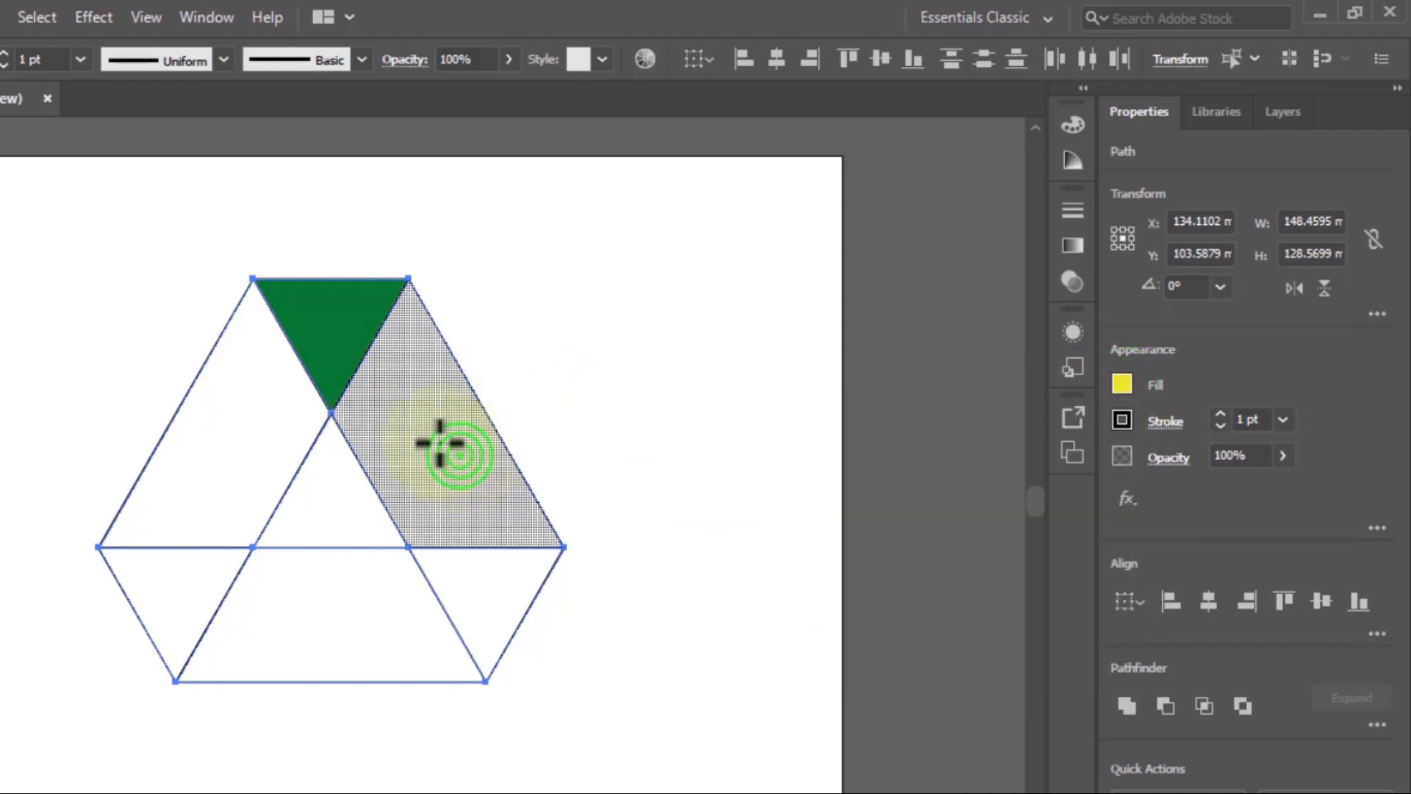
pyautogui.click(456, 450)
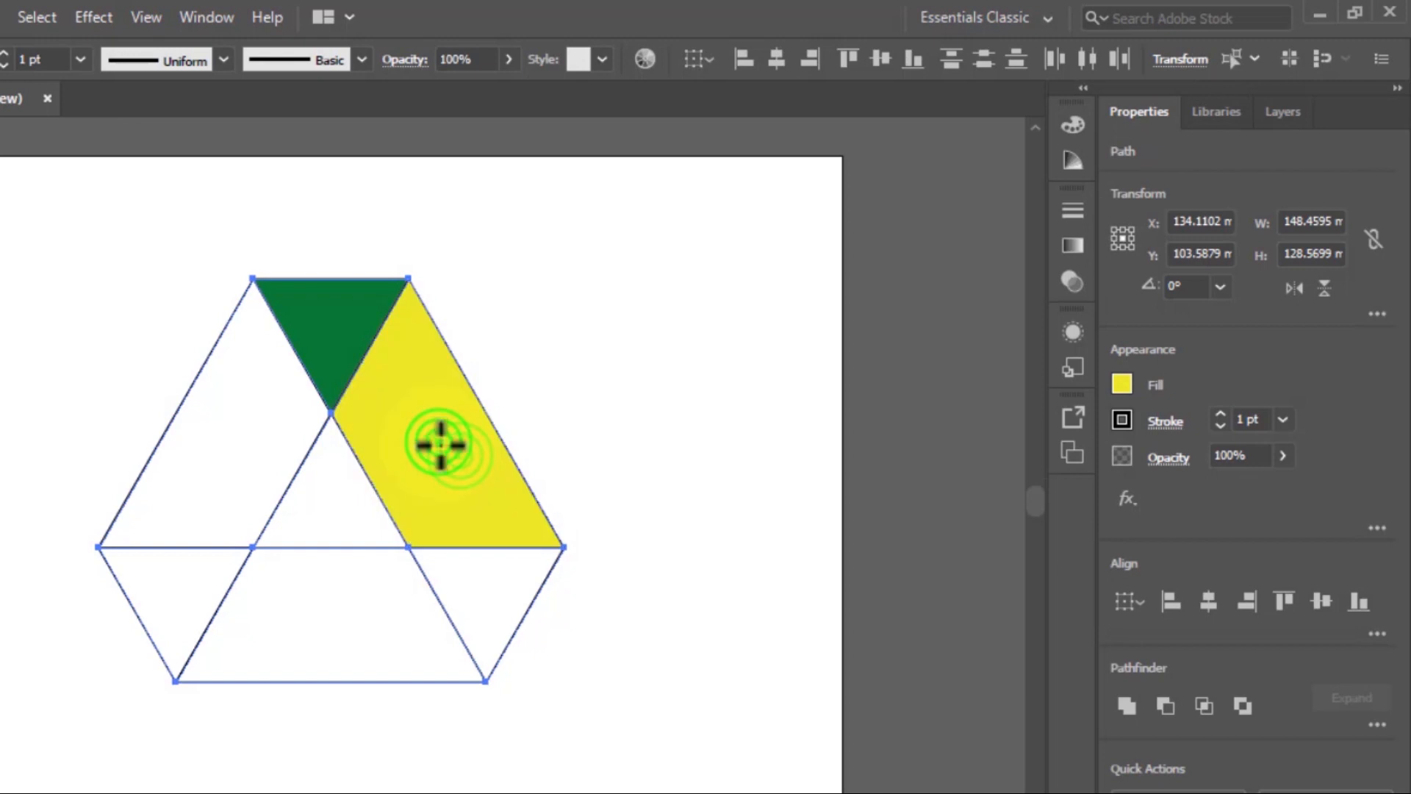
# - Fill the lower-right inverted triangle with red, CMYK 19.61, 98.43, 100, 12.55
pyautogui.click(1125, 385)
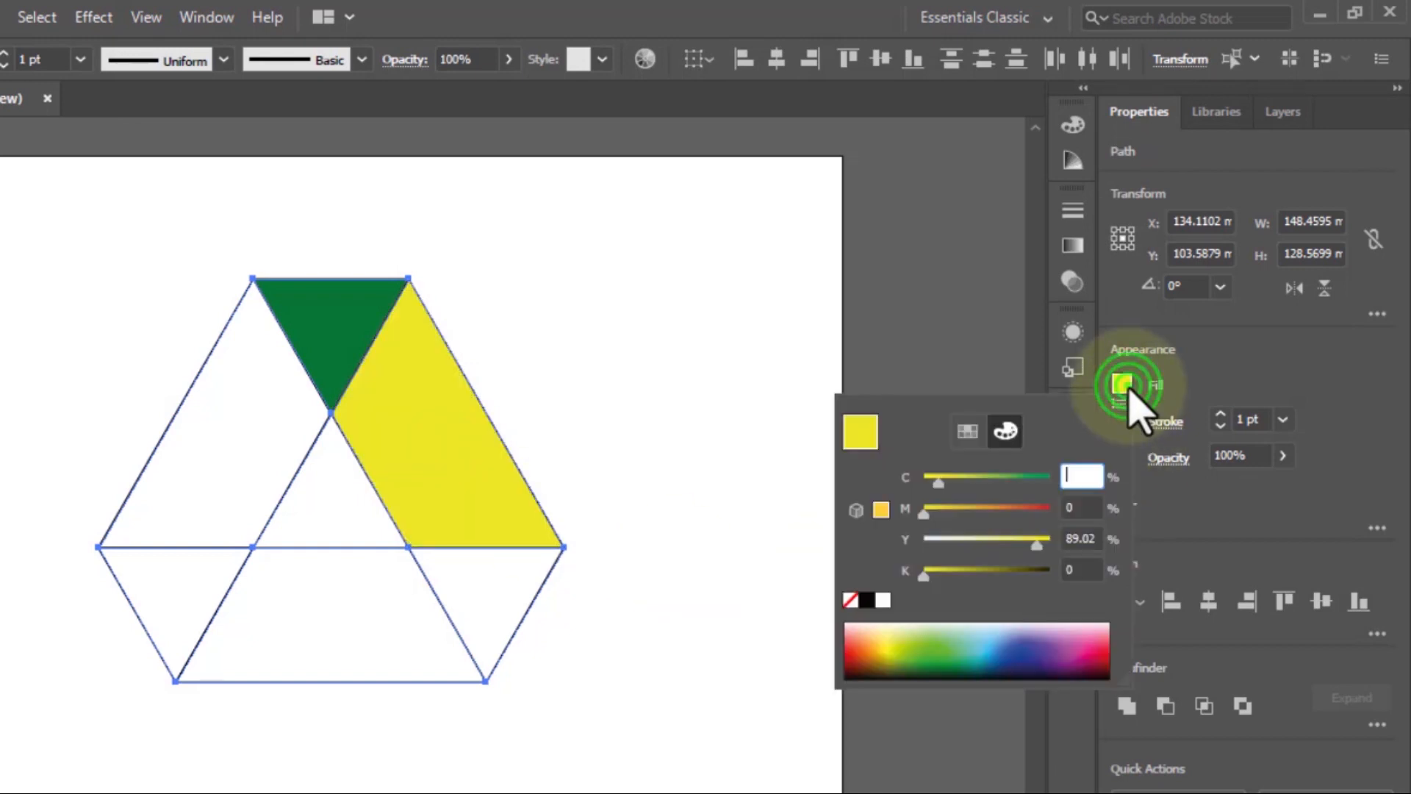
pyautogui.click(849, 654)
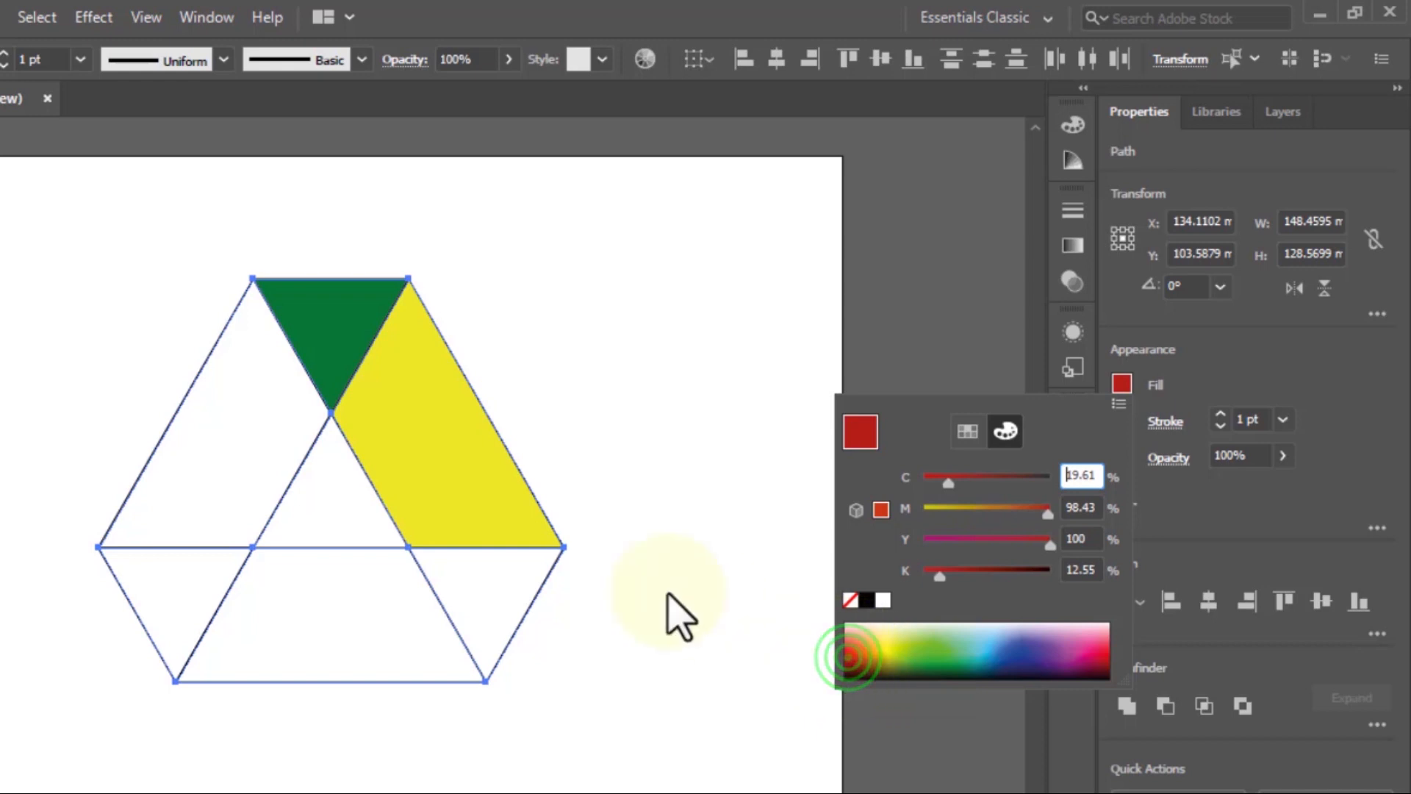
pyautogui.click(474, 588)
pyautogui.click(474, 588)
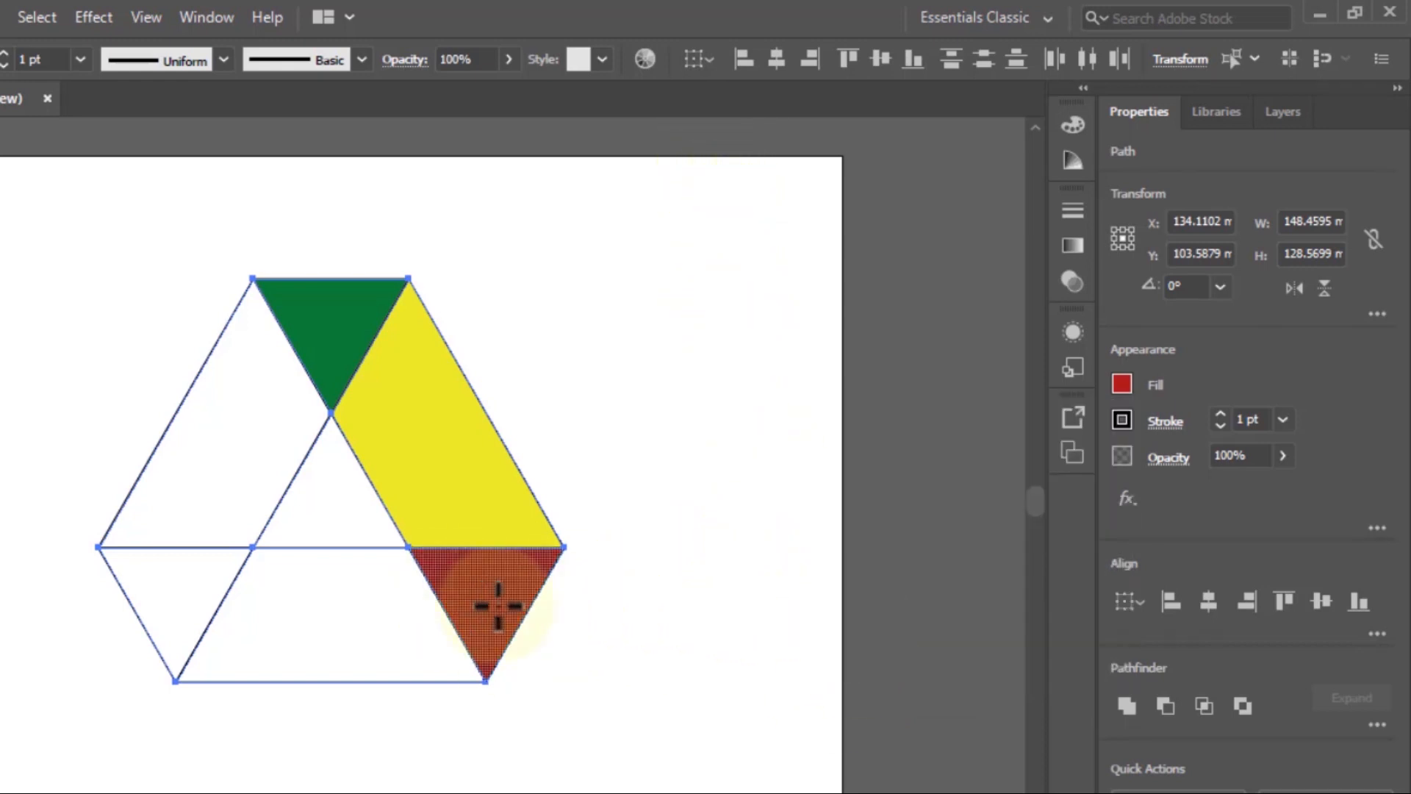
# - Fill the trapezoid along the design's base with light blue, CMYK 68.24, 14.9, 0, 0
pyautogui.click(1121, 384)
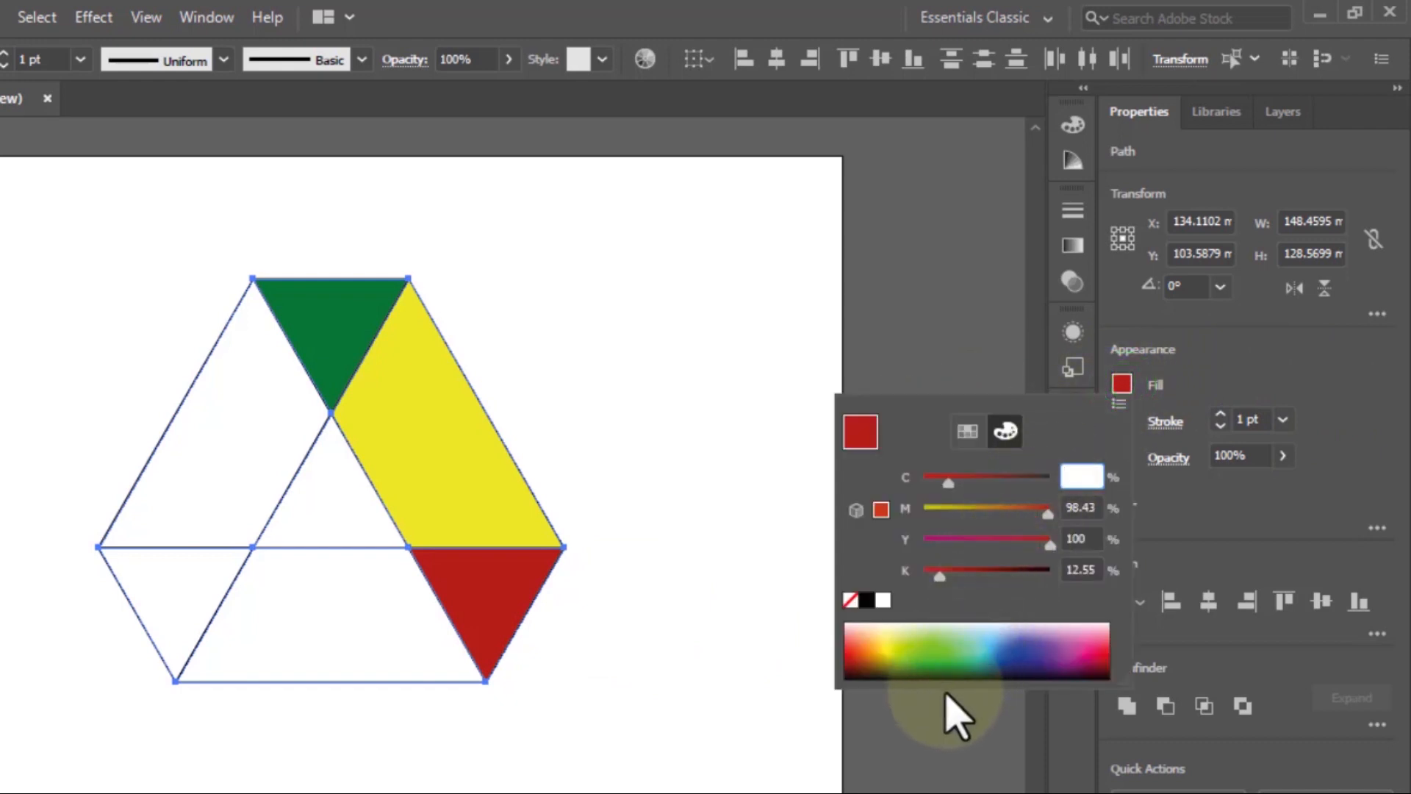
pyautogui.click(992, 641)
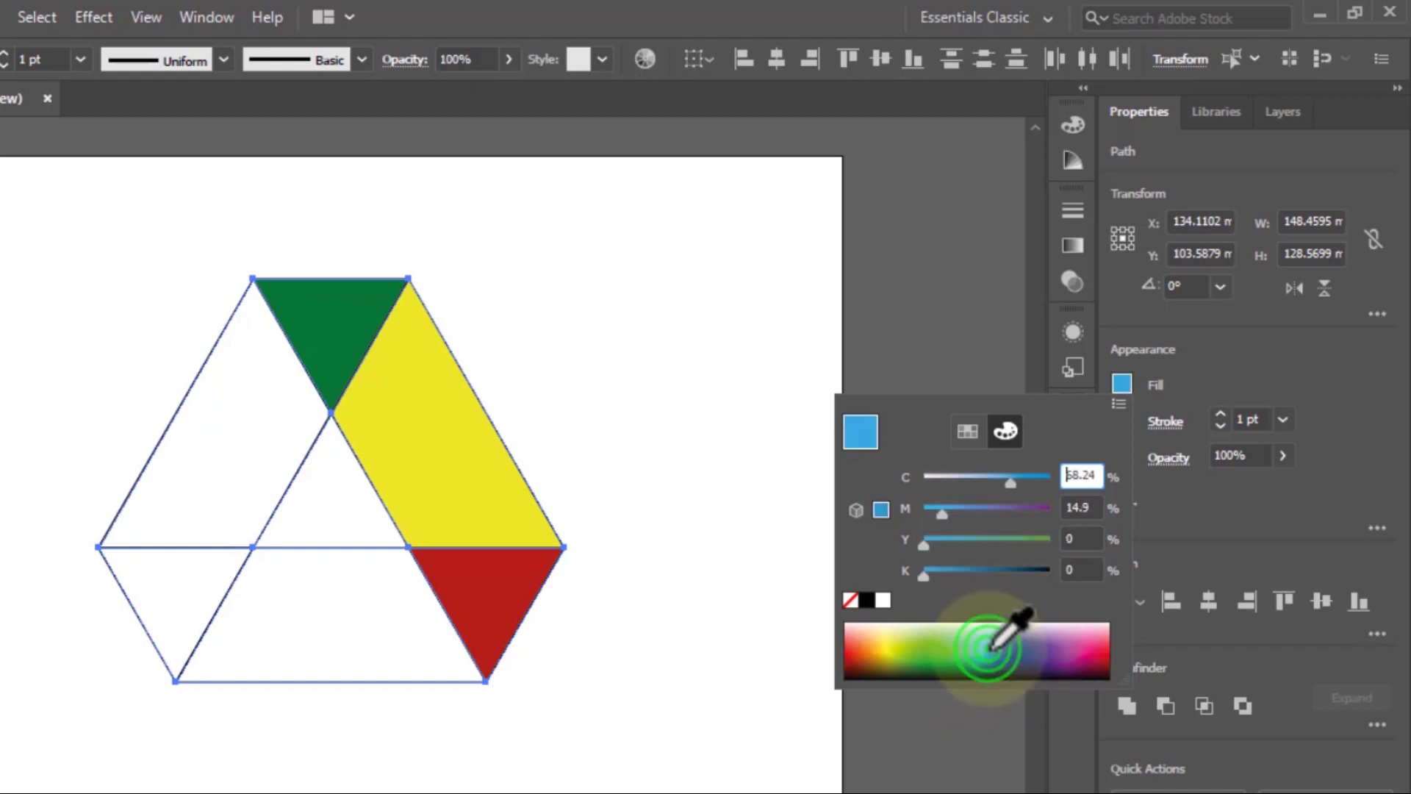
pyautogui.click(330, 621)
pyautogui.click(334, 621)
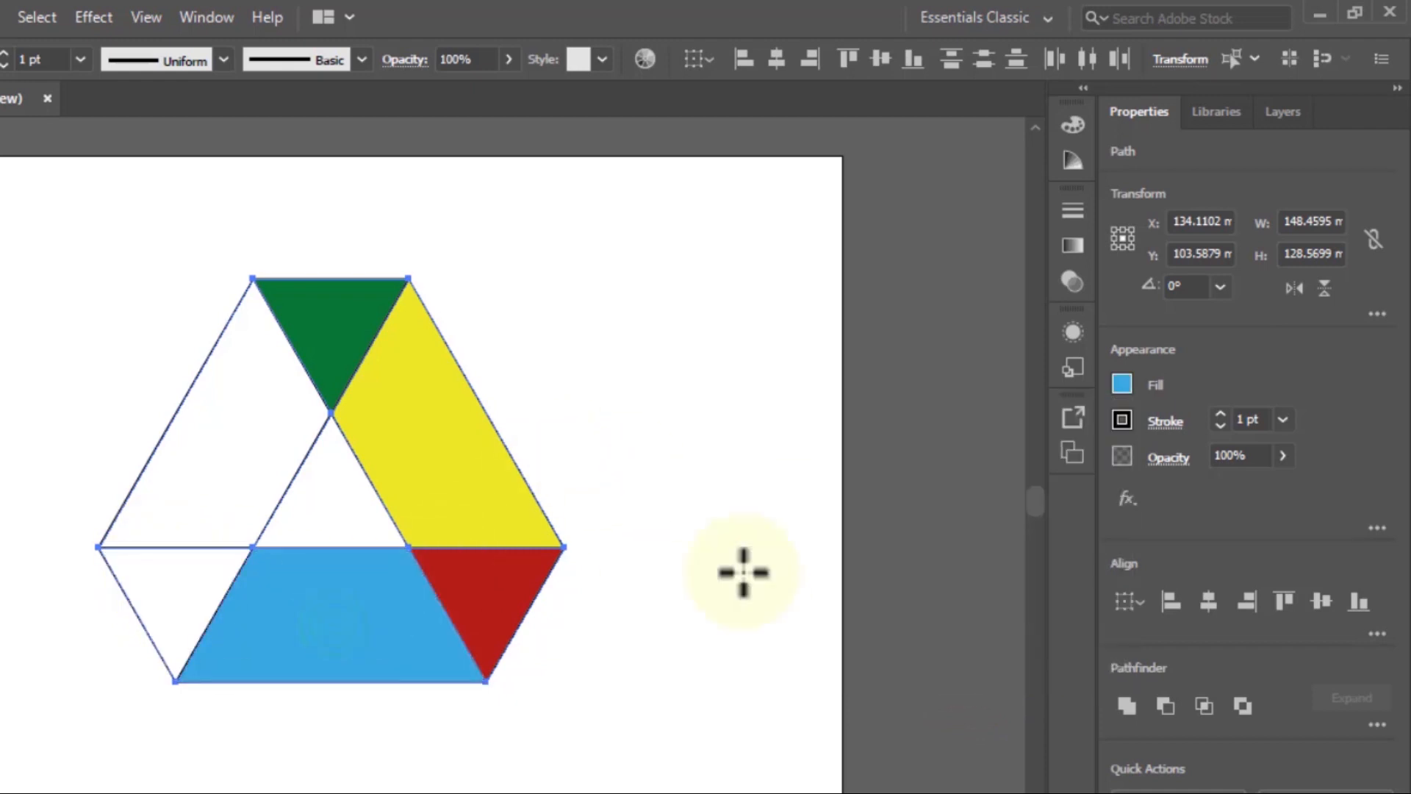
# - Fill the lower-left inverted triangle with dark blue, CMYK 85.88, 61.96, 0, 0
pyautogui.click(1122, 383)
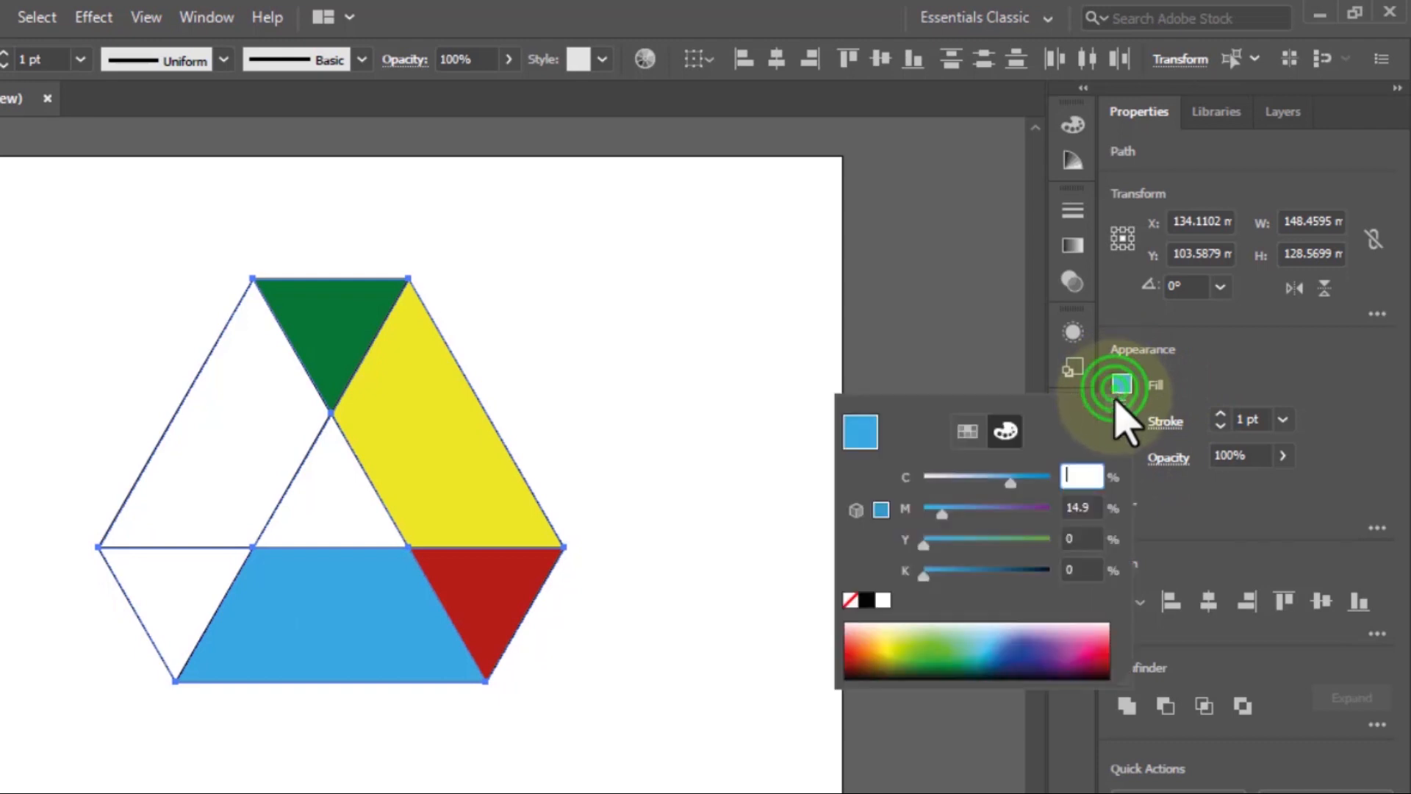
pyautogui.click(993, 653)
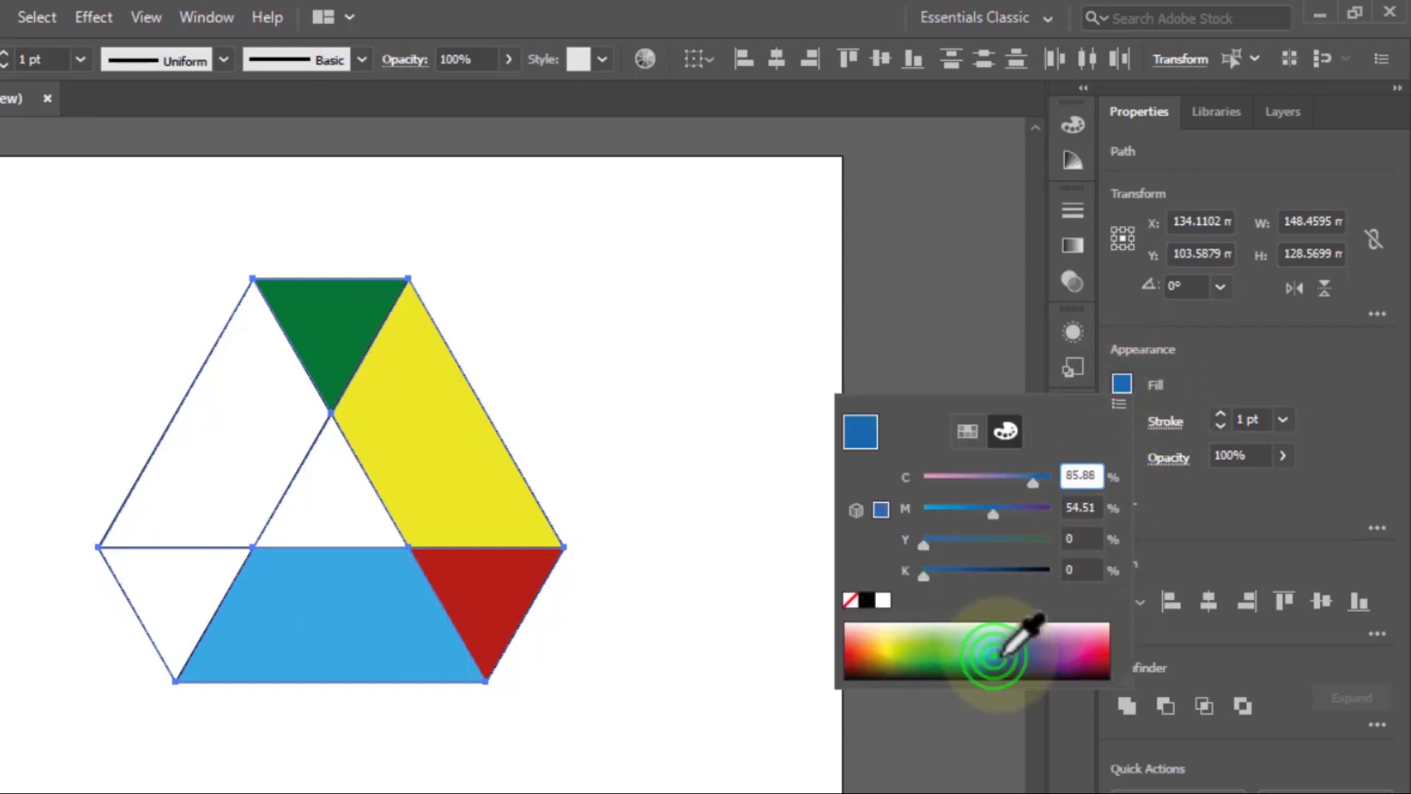
pyautogui.click(185, 577)
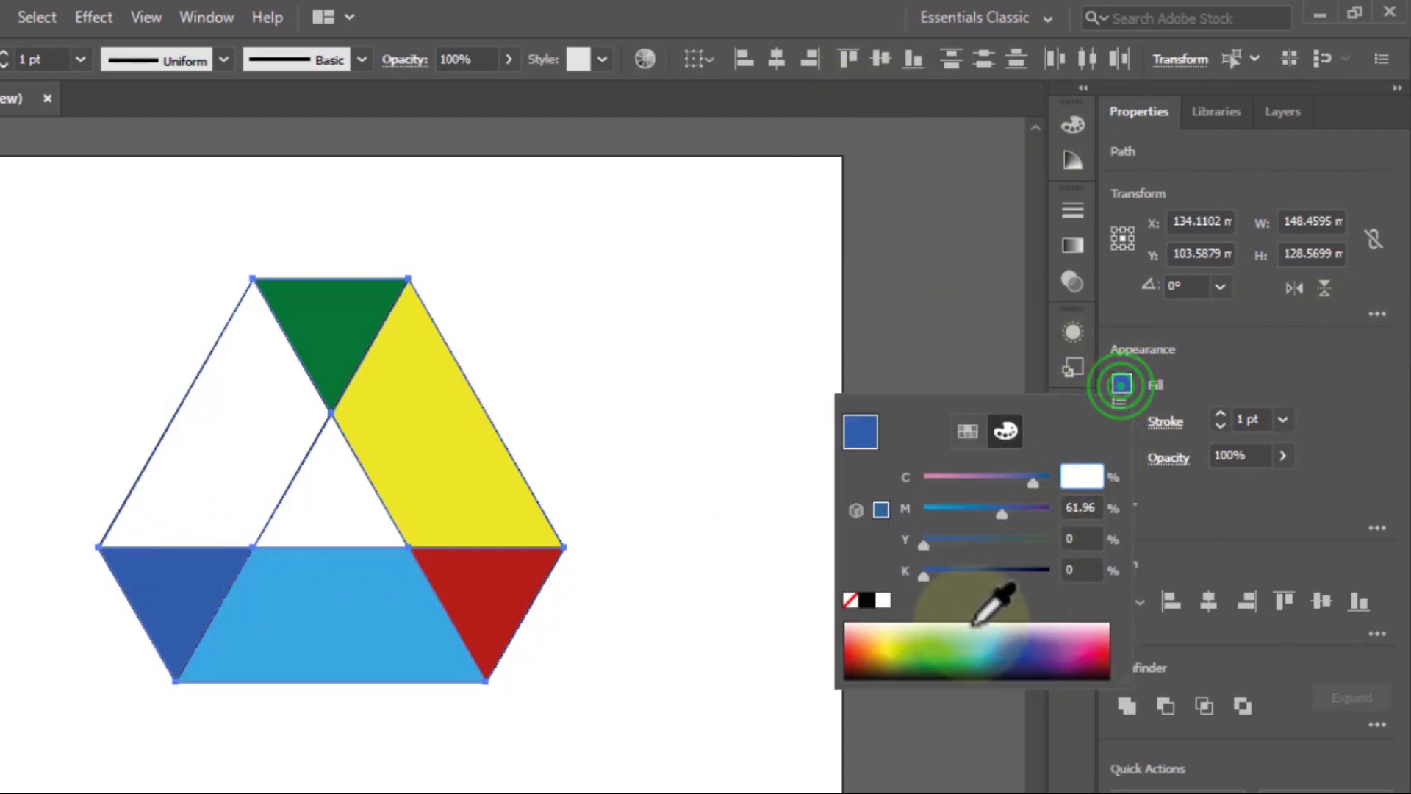
# - Fill the parallelogram on the design's left side with bright green, CMYK 79.22, 0, 100, 0, and deselect the artwork
pyautogui.click(941, 652)
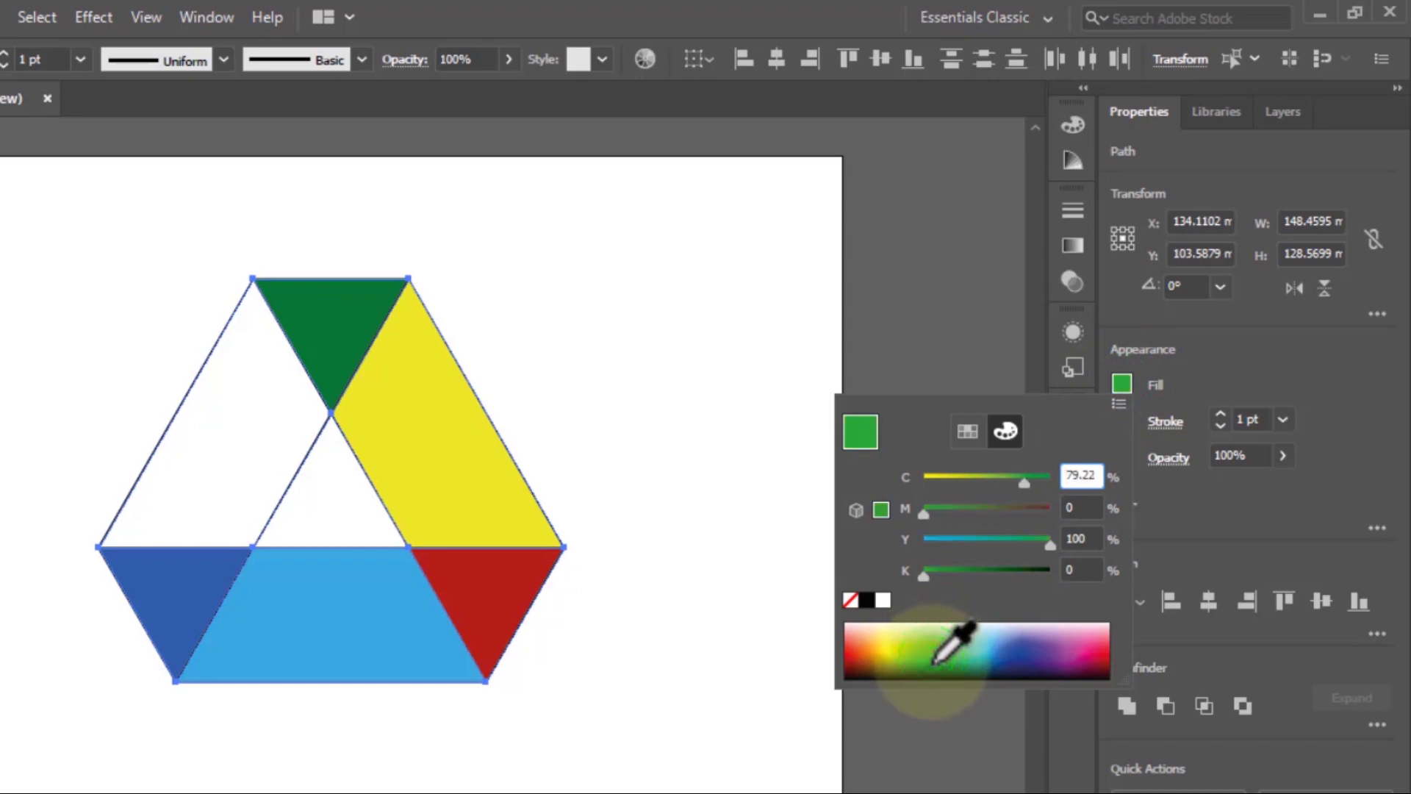
pyautogui.click(243, 470)
pyautogui.click(266, 439)
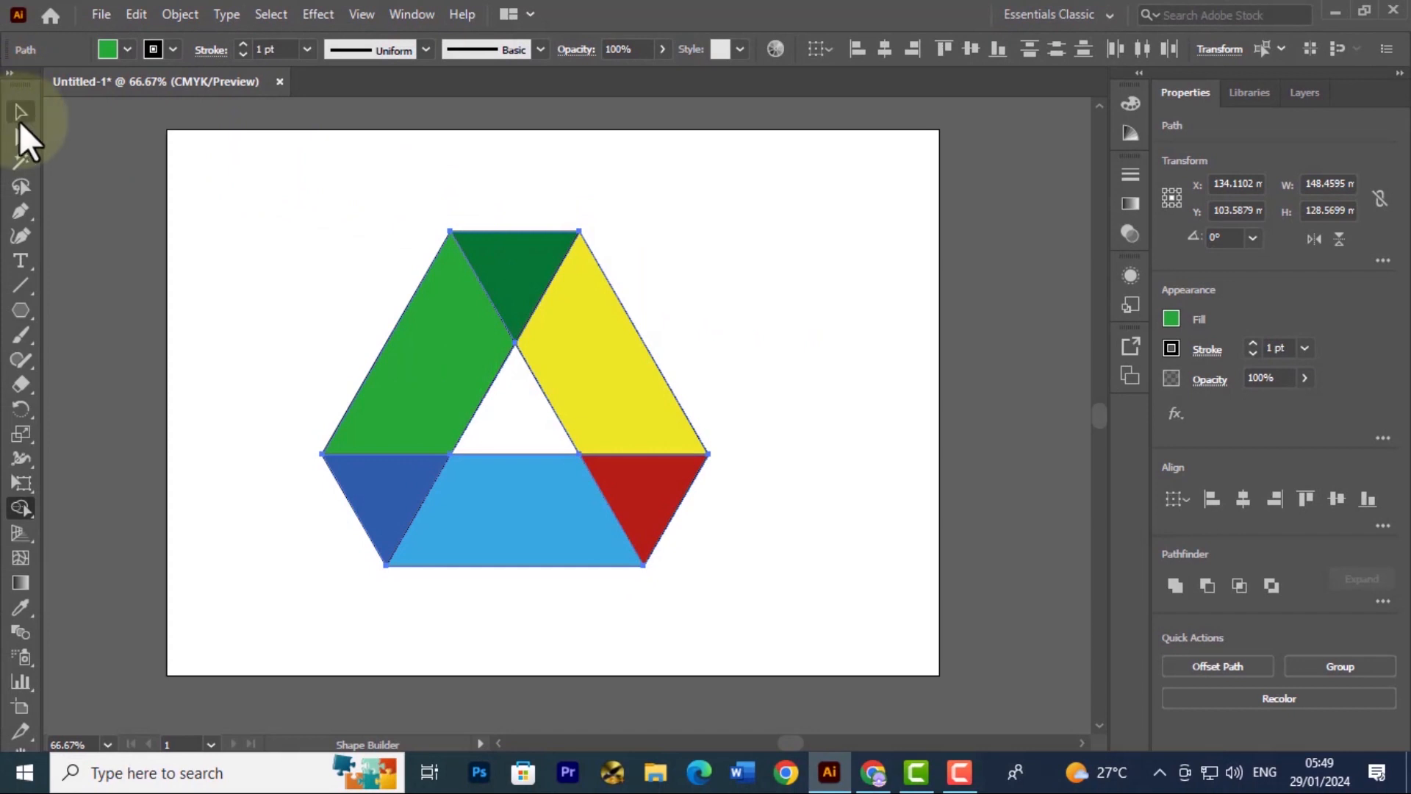
pyautogui.click(221, 327)
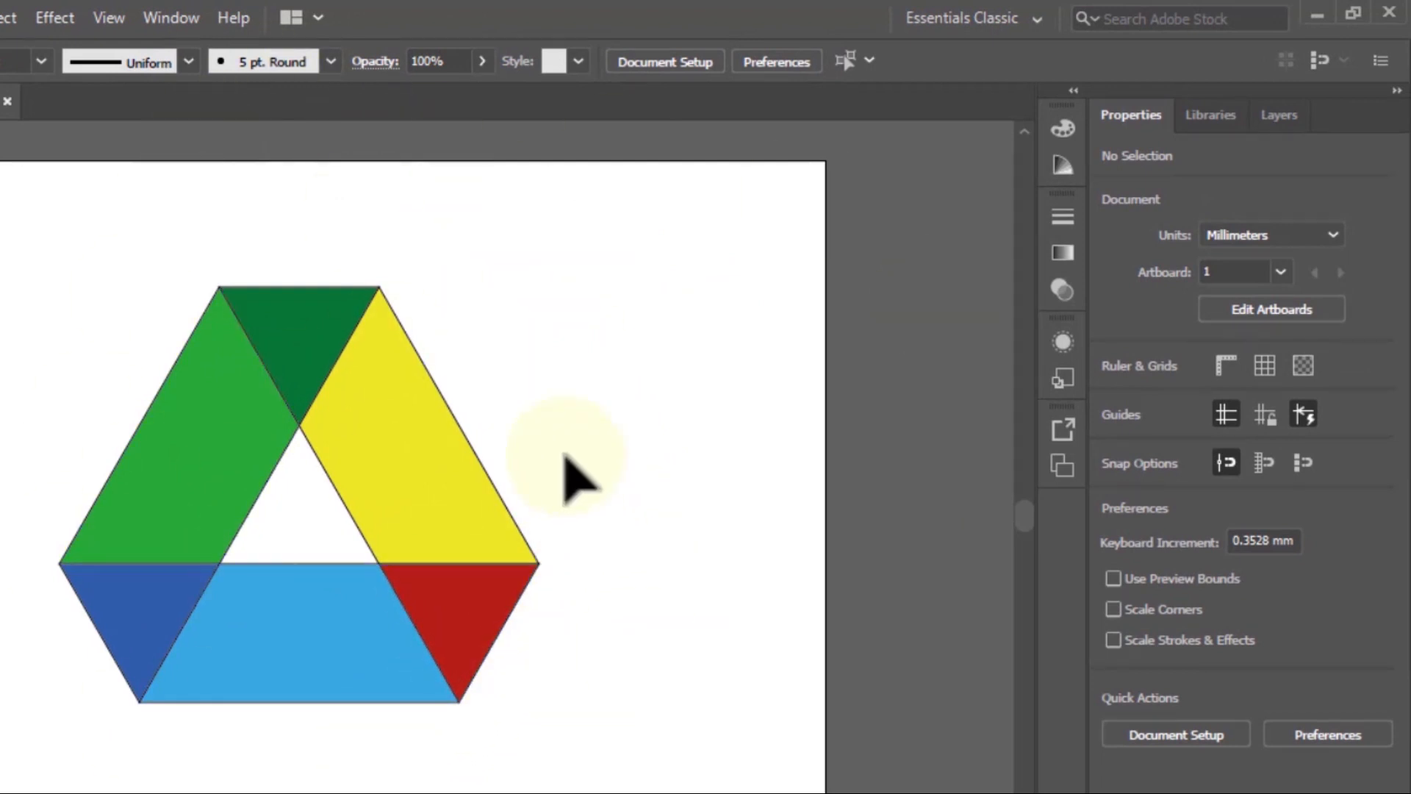
# - Copy and paste the whole coloured design, and move the duplicate to the right of the original, partly overlapping it
pyautogui.hotkey('ctrl', 'a')
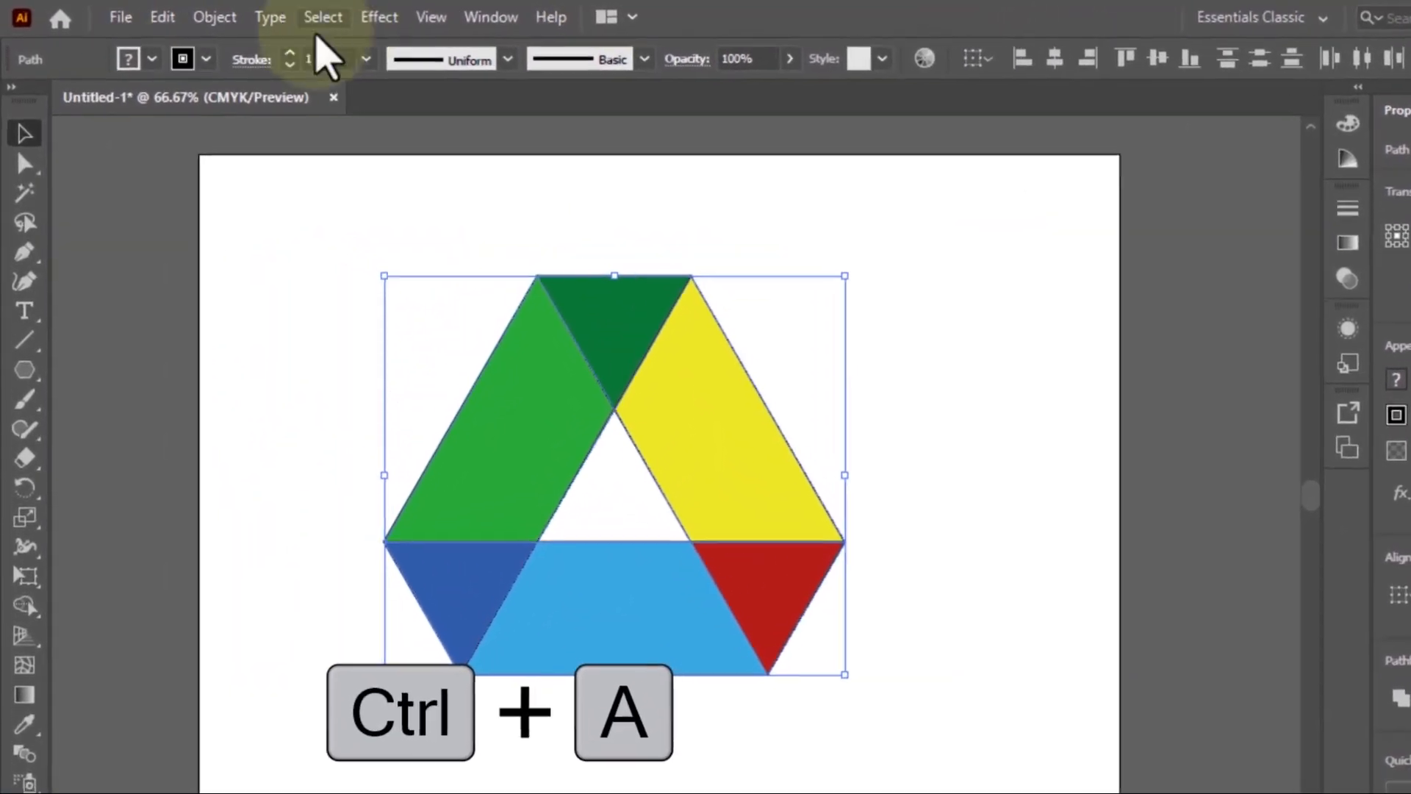
pyautogui.click(162, 17)
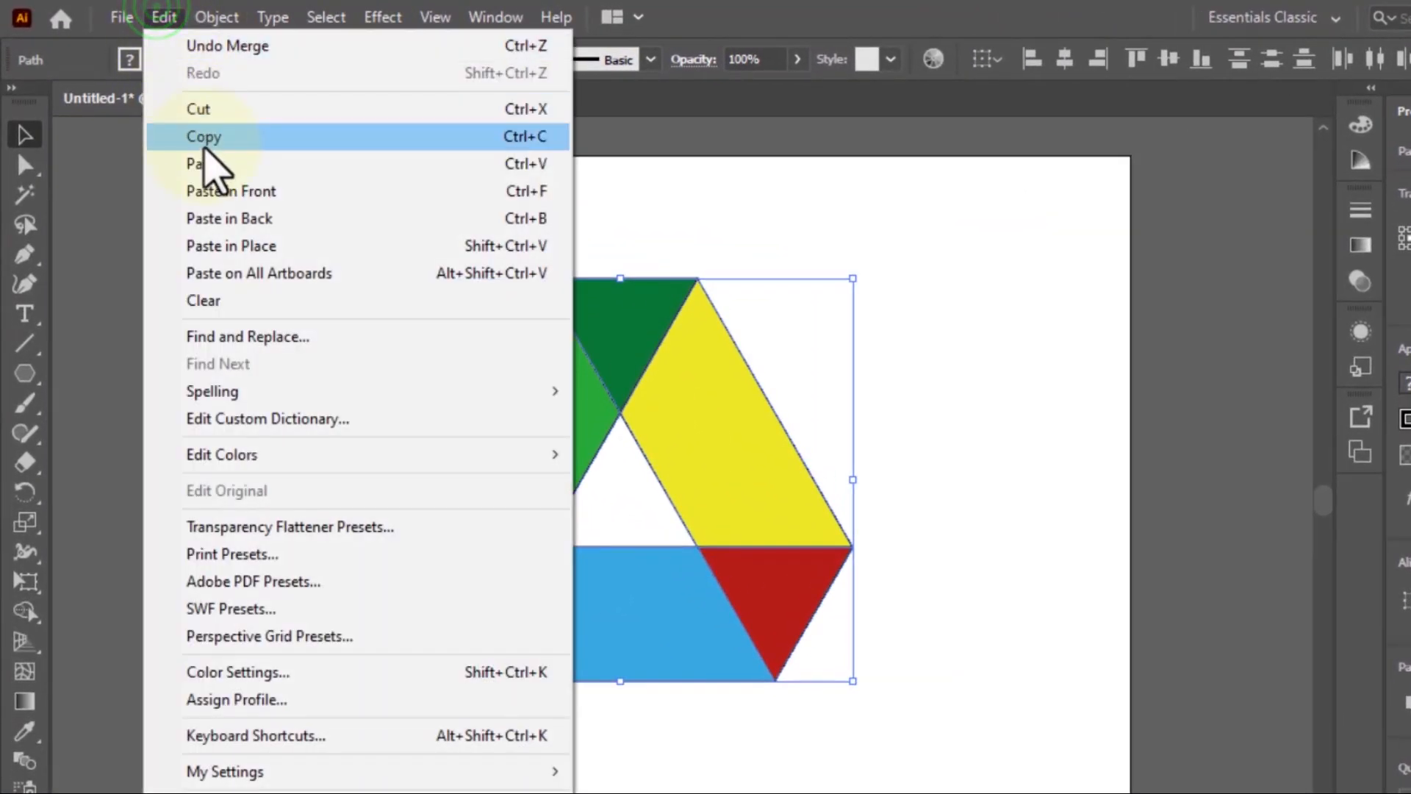
pyautogui.click(204, 146)
pyautogui.click(163, 21)
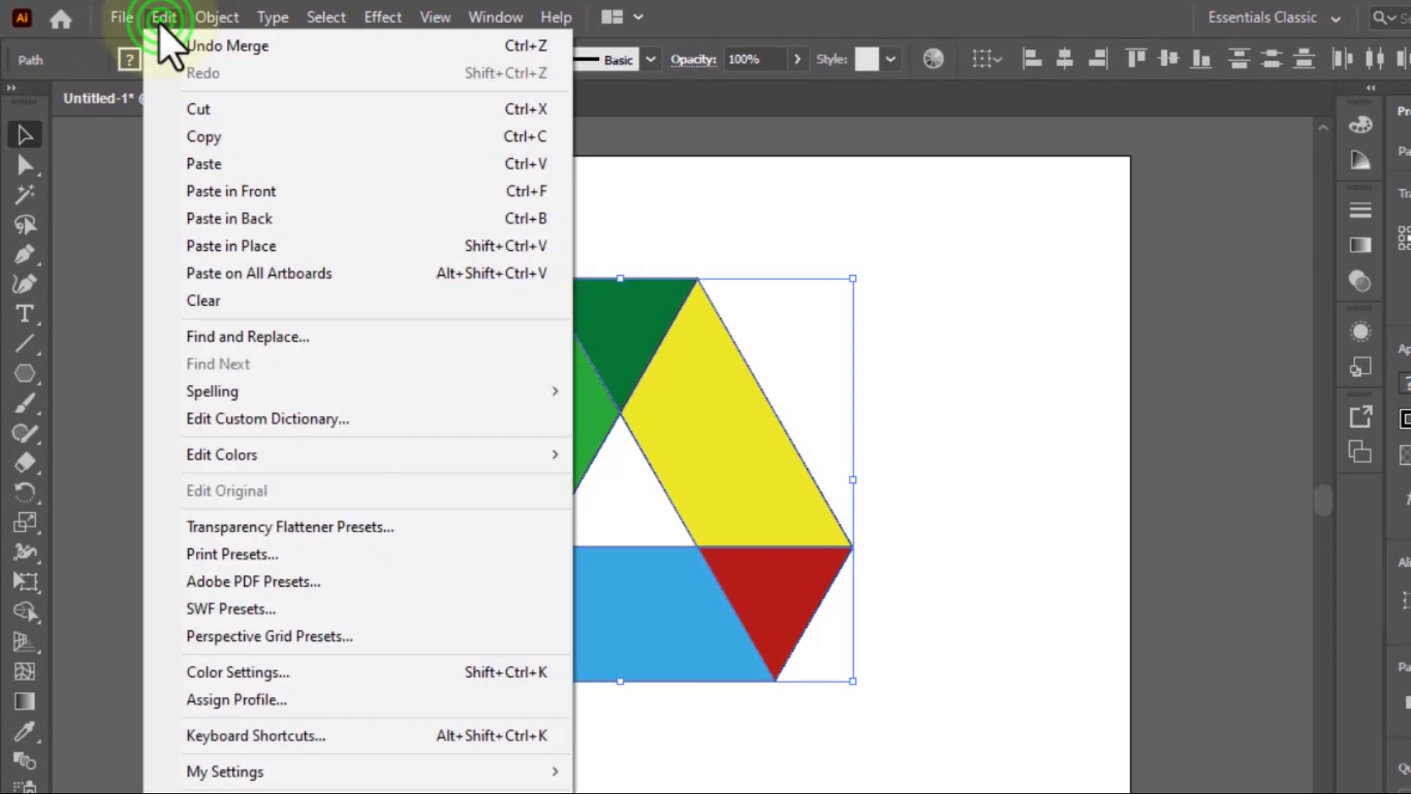
pyautogui.click(200, 164)
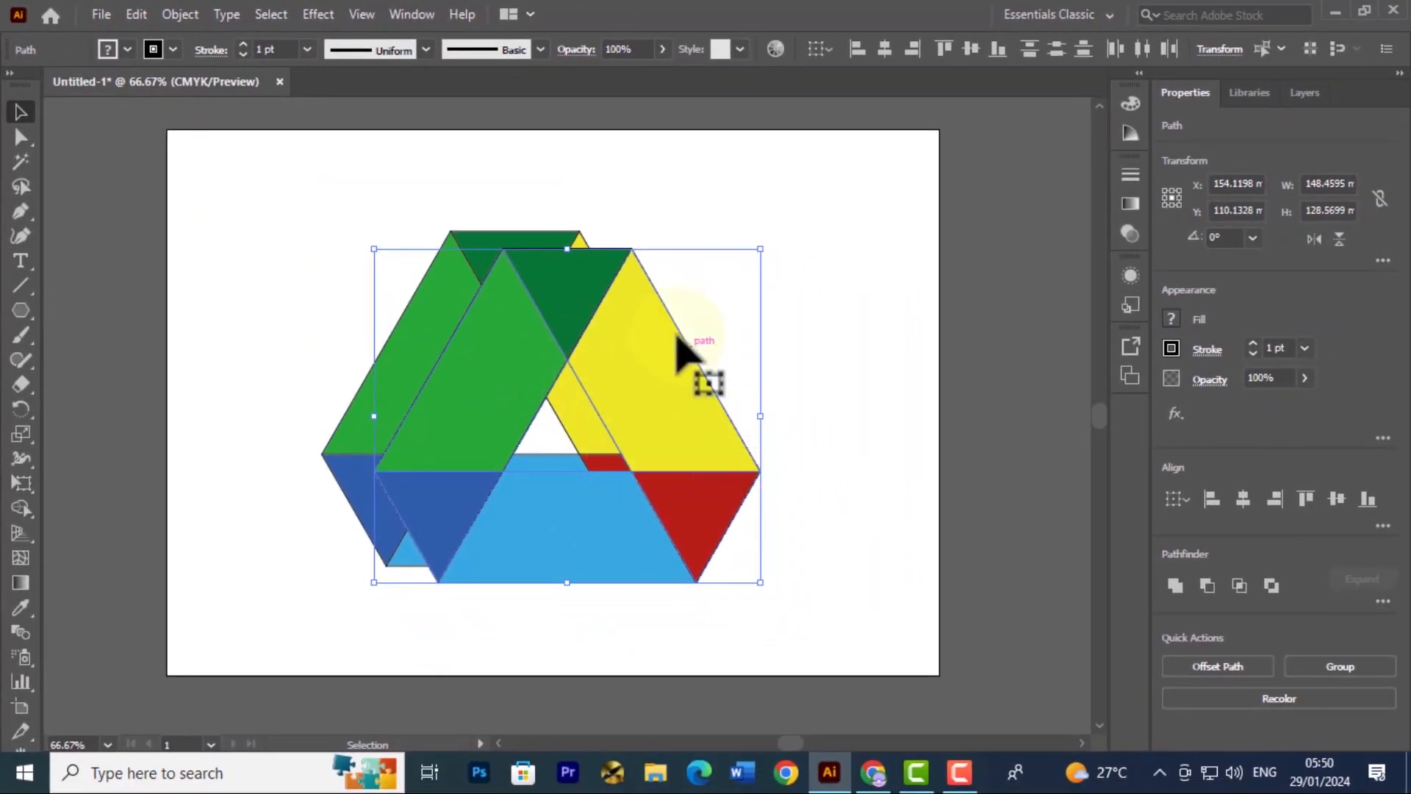
pyautogui.moveTo(665, 349); pyautogui.dragTo(851, 321)
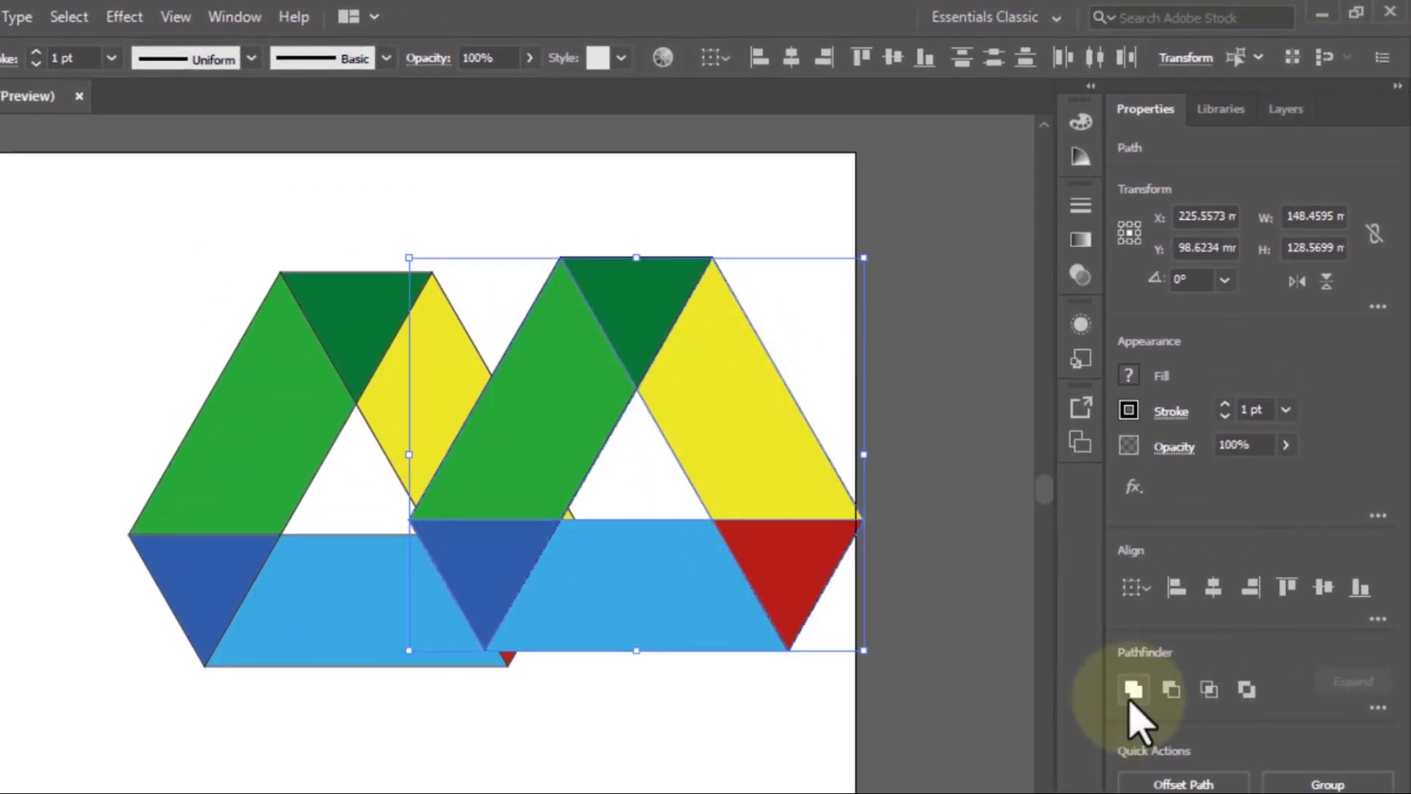
# - Unite the duplicate's pieces into one shape and round its corners with the Direct Selection tool to a radius of about 14.3 mm
pyautogui.click(1132, 693)
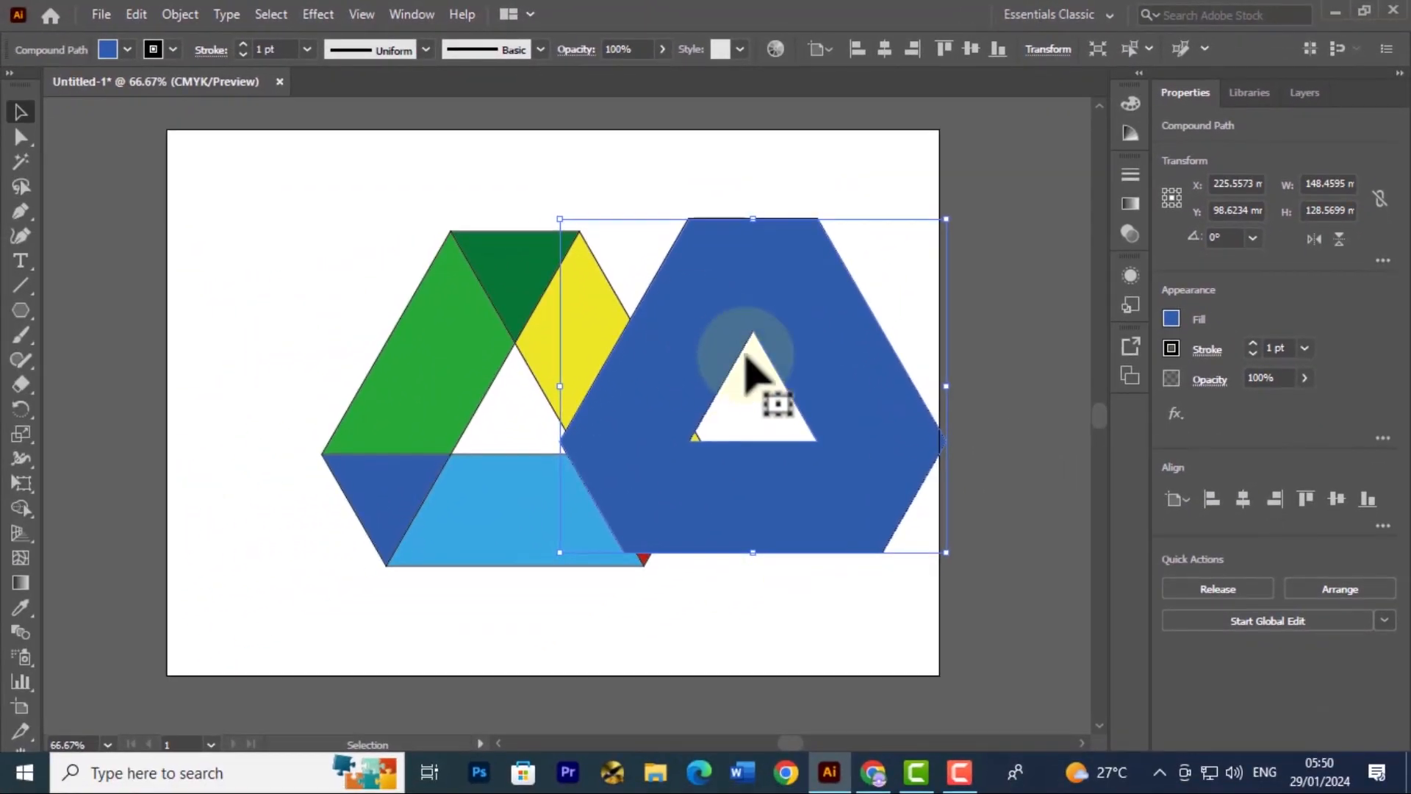
pyautogui.click(21, 137)
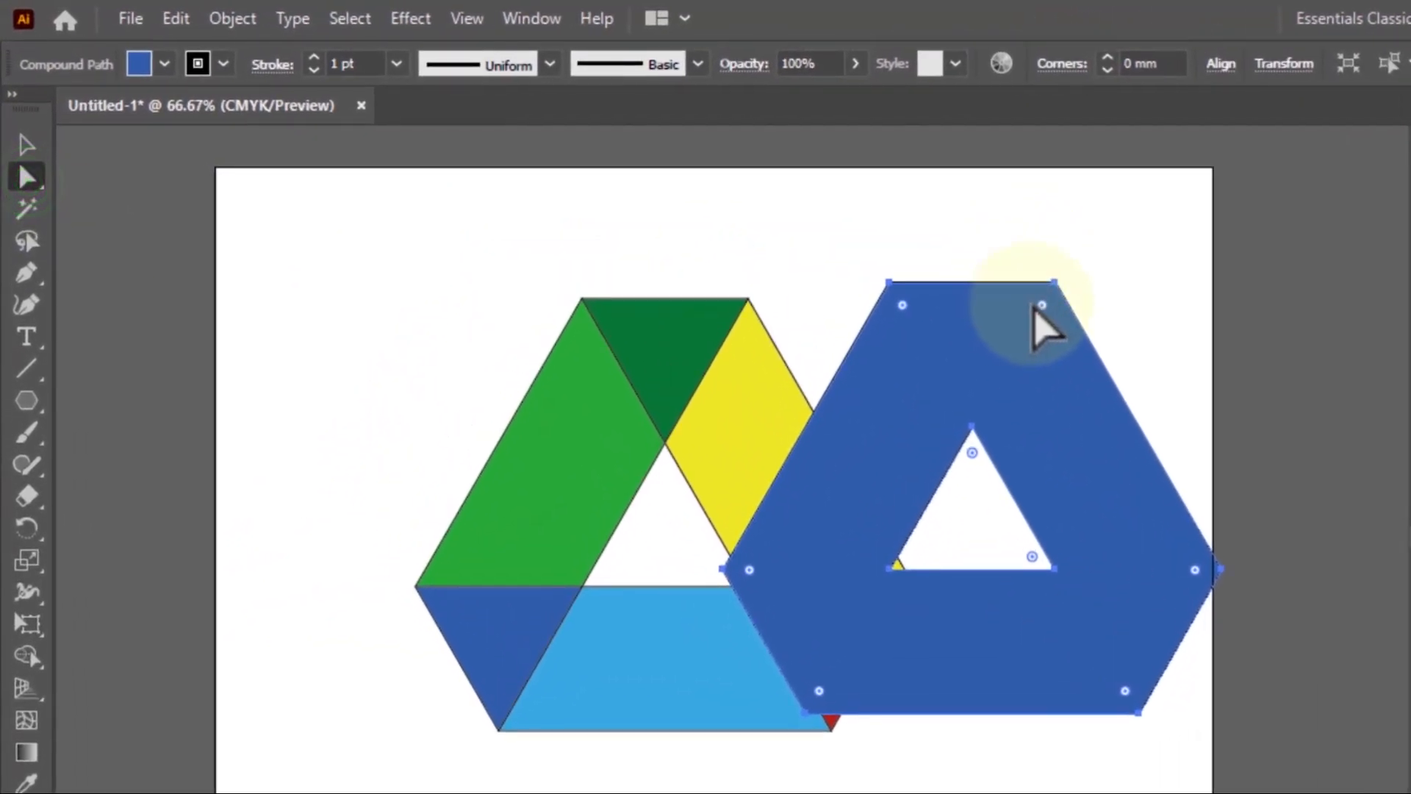
pyautogui.moveTo(1042, 306); pyautogui.dragTo(1005, 375)
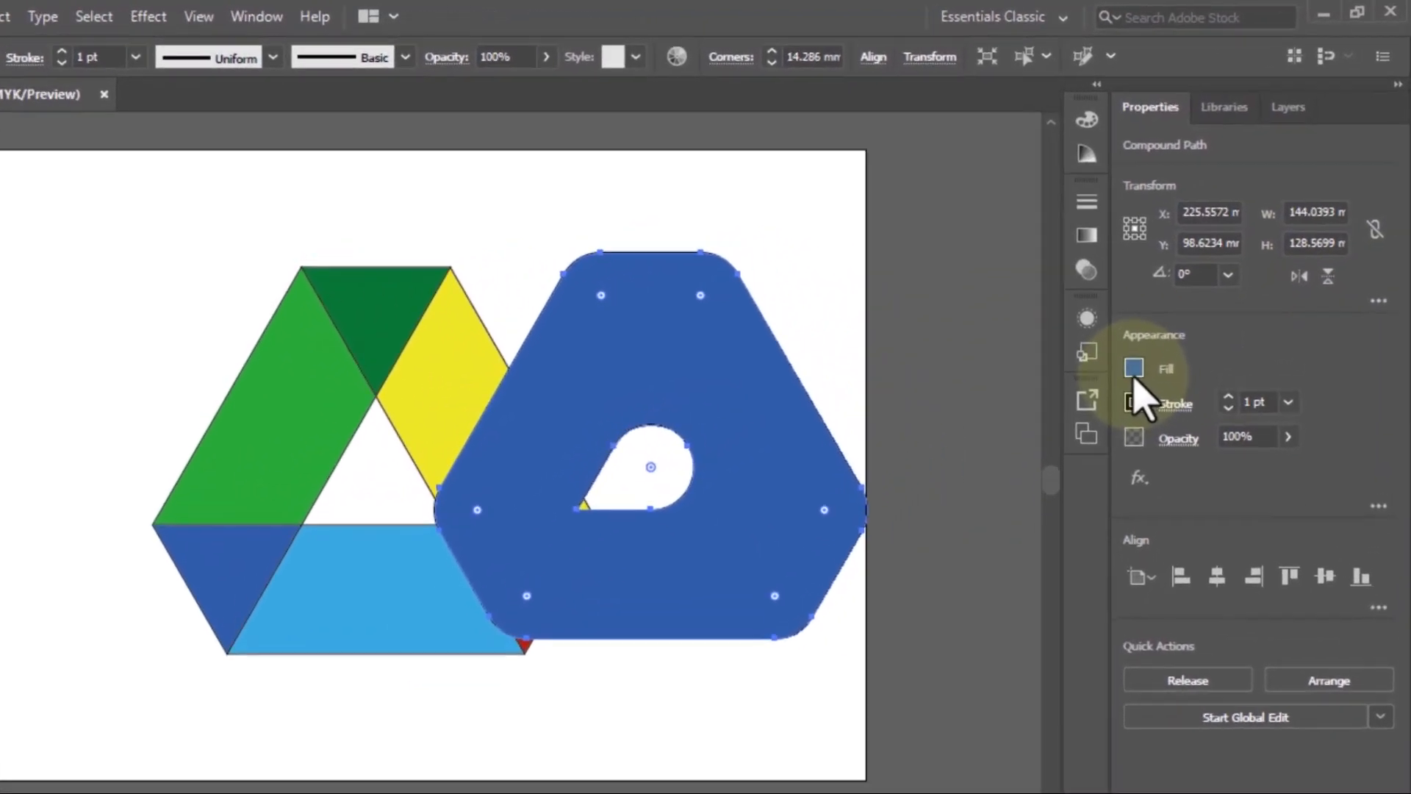
# - Fill the united rounded duplicate with near-black, CMYK 85.49, 66.67, 71.37, 87.45
pyautogui.click(1134, 370)
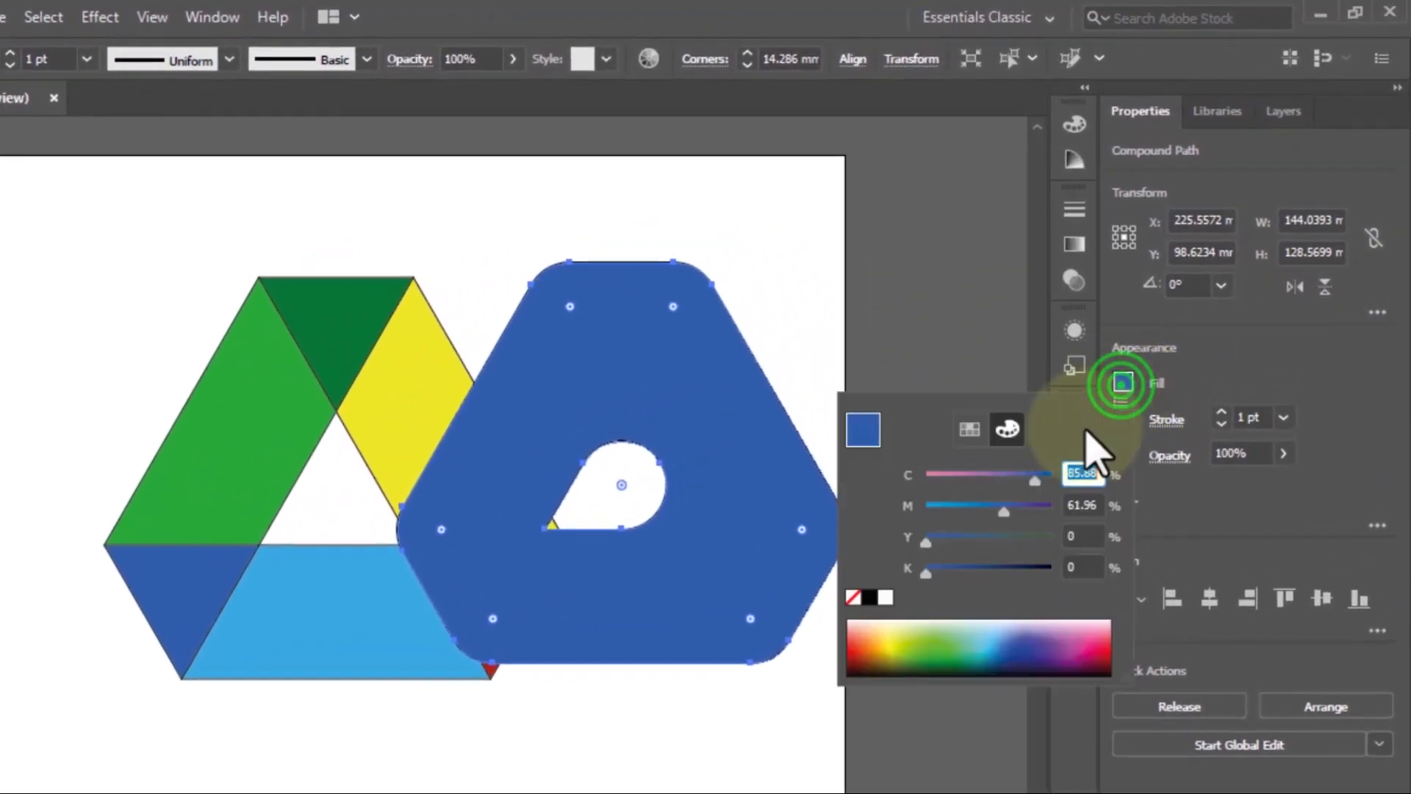
pyautogui.click(952, 647)
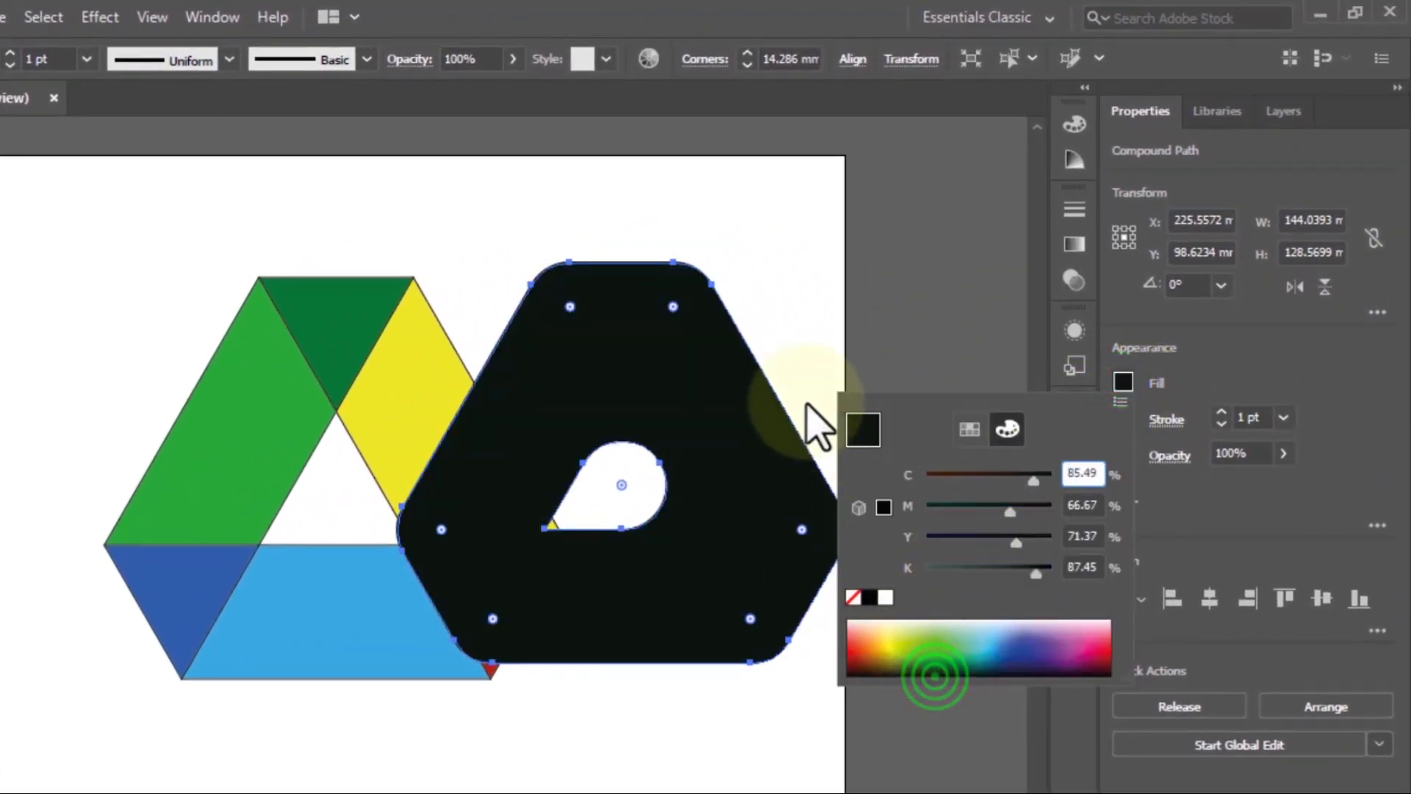
pyautogui.click(816, 326)
# - Move the black rounded shape over the original coloured design, nudge it horizontally until the edges align, and deselect it
pyautogui.moveTo(721, 503); pyautogui.dragTo(431, 515)
pyautogui.press('Right')
pyautogui.press('Right')
pyautogui.press('Right')
pyautogui.press('Right')
pyautogui.press('Right')
pyautogui.press('Right')
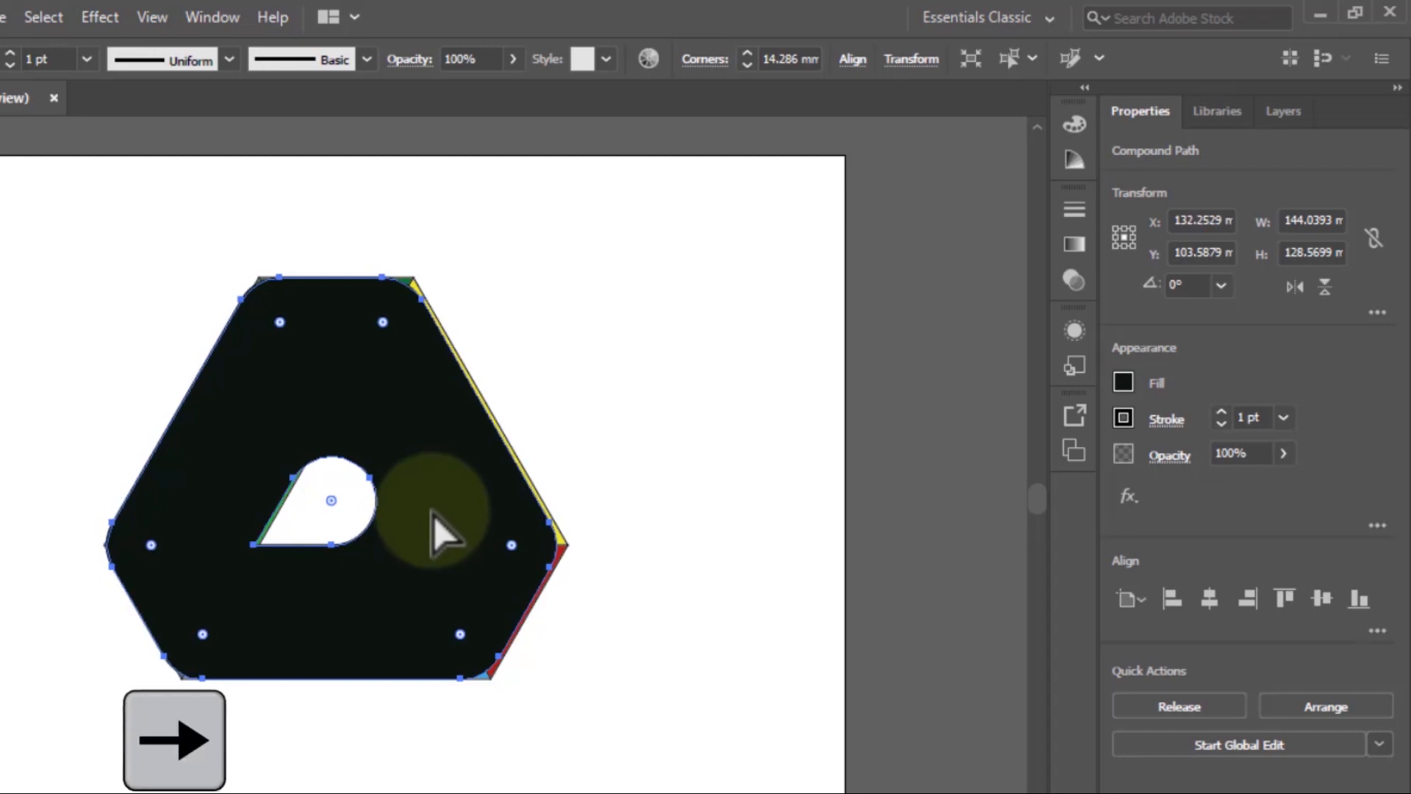
pyautogui.press('Right')
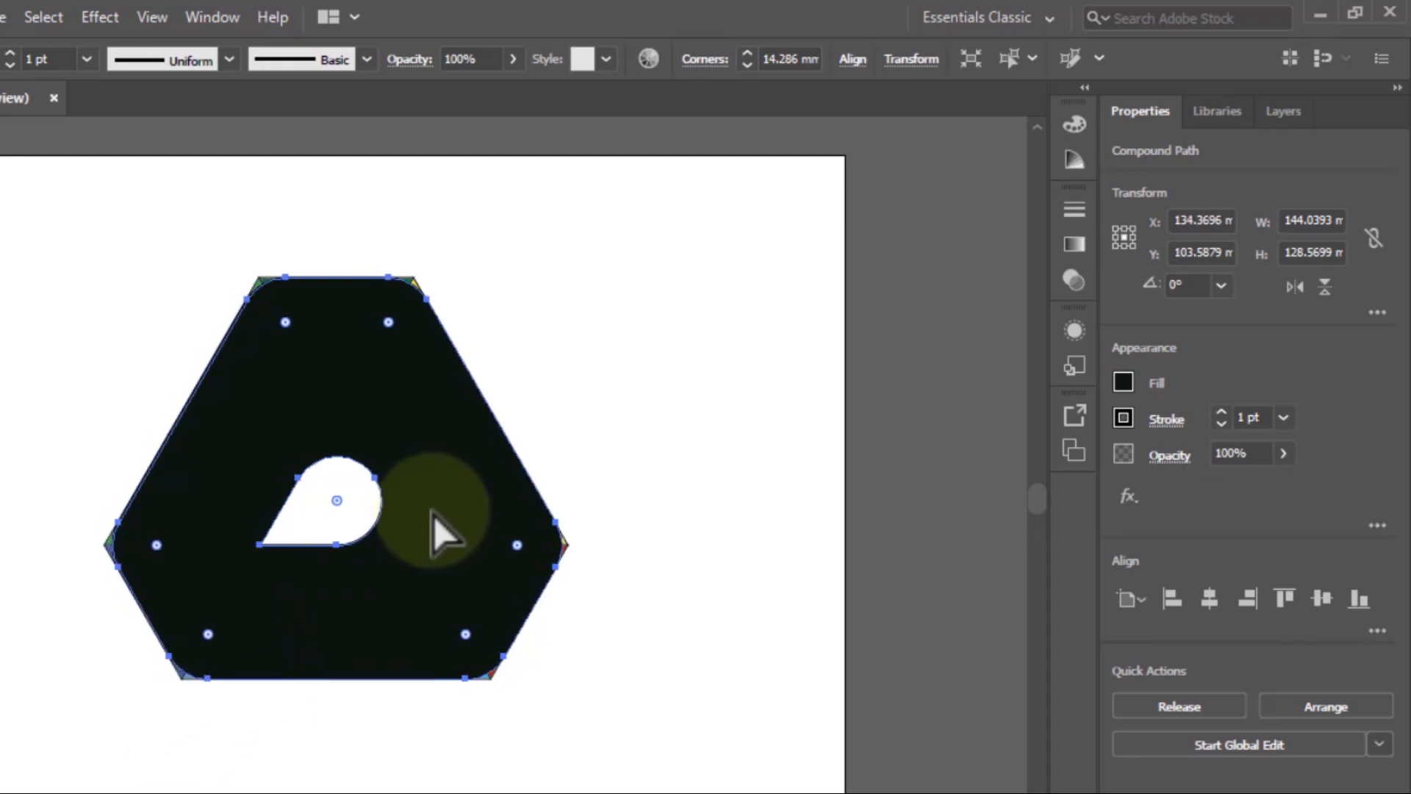
pyautogui.press('Left')
pyautogui.click(674, 439)
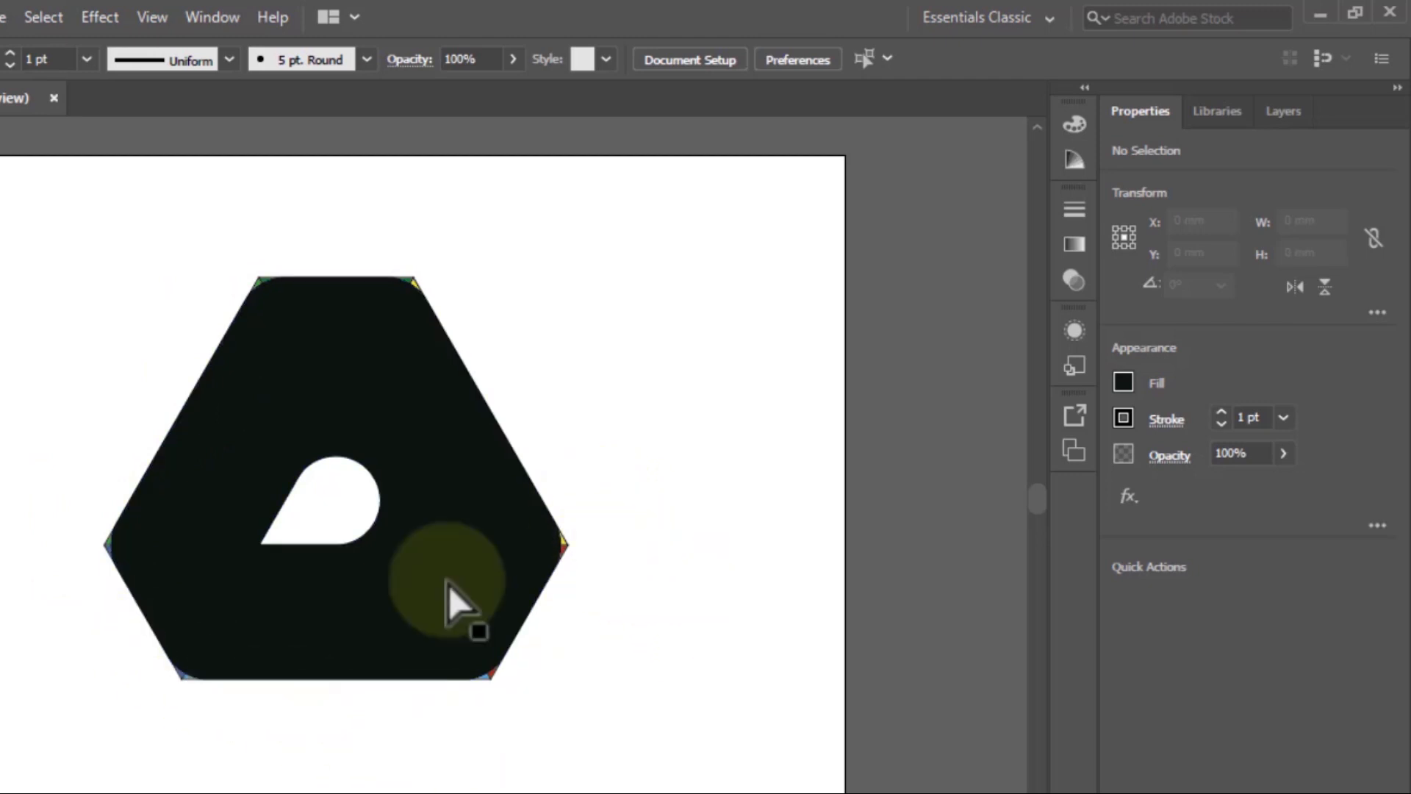
# - Select all artwork and subtract the yellow and red slivers outside the rounded right corner with the Shape Builder tool
pyautogui.hotkey('ctrl', 'a')
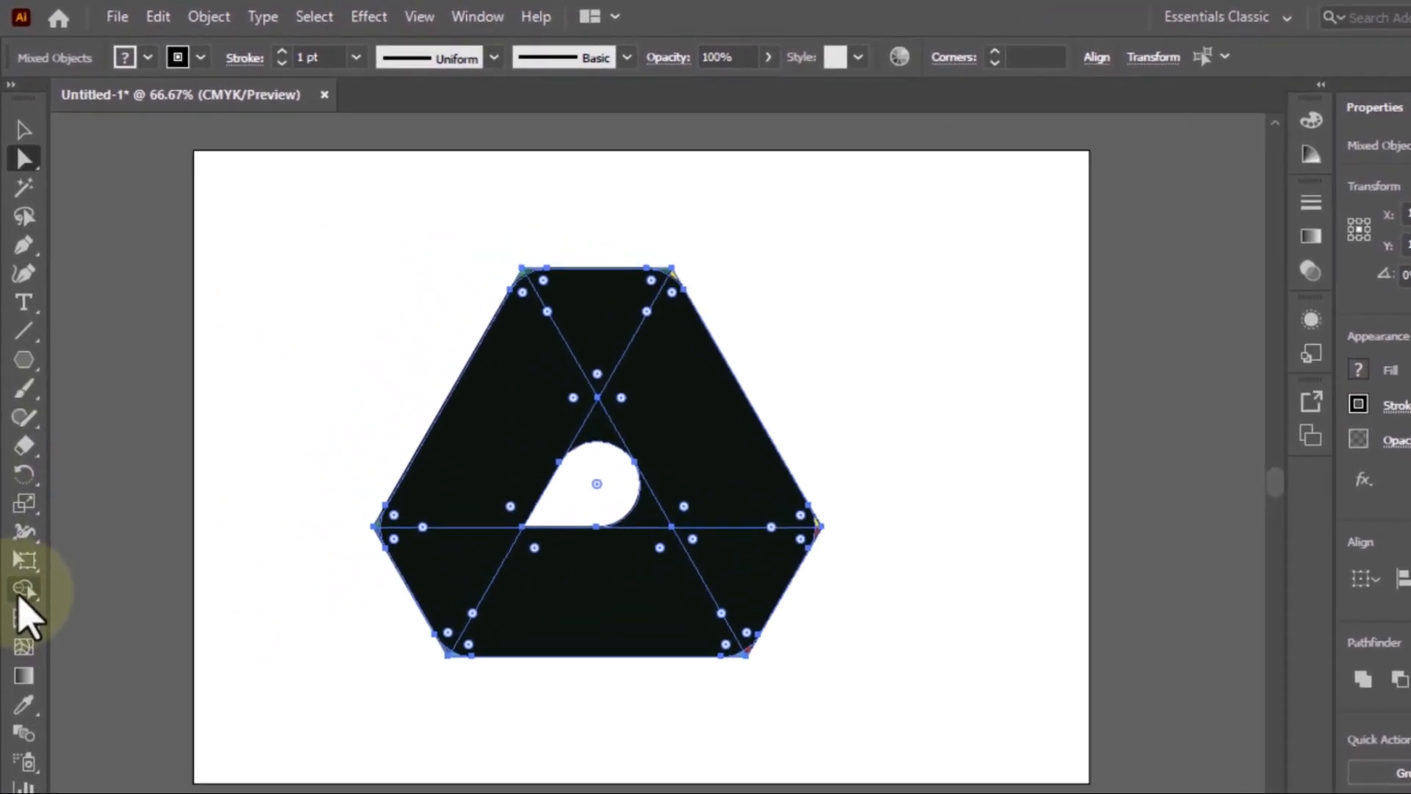
pyautogui.click(20, 594)
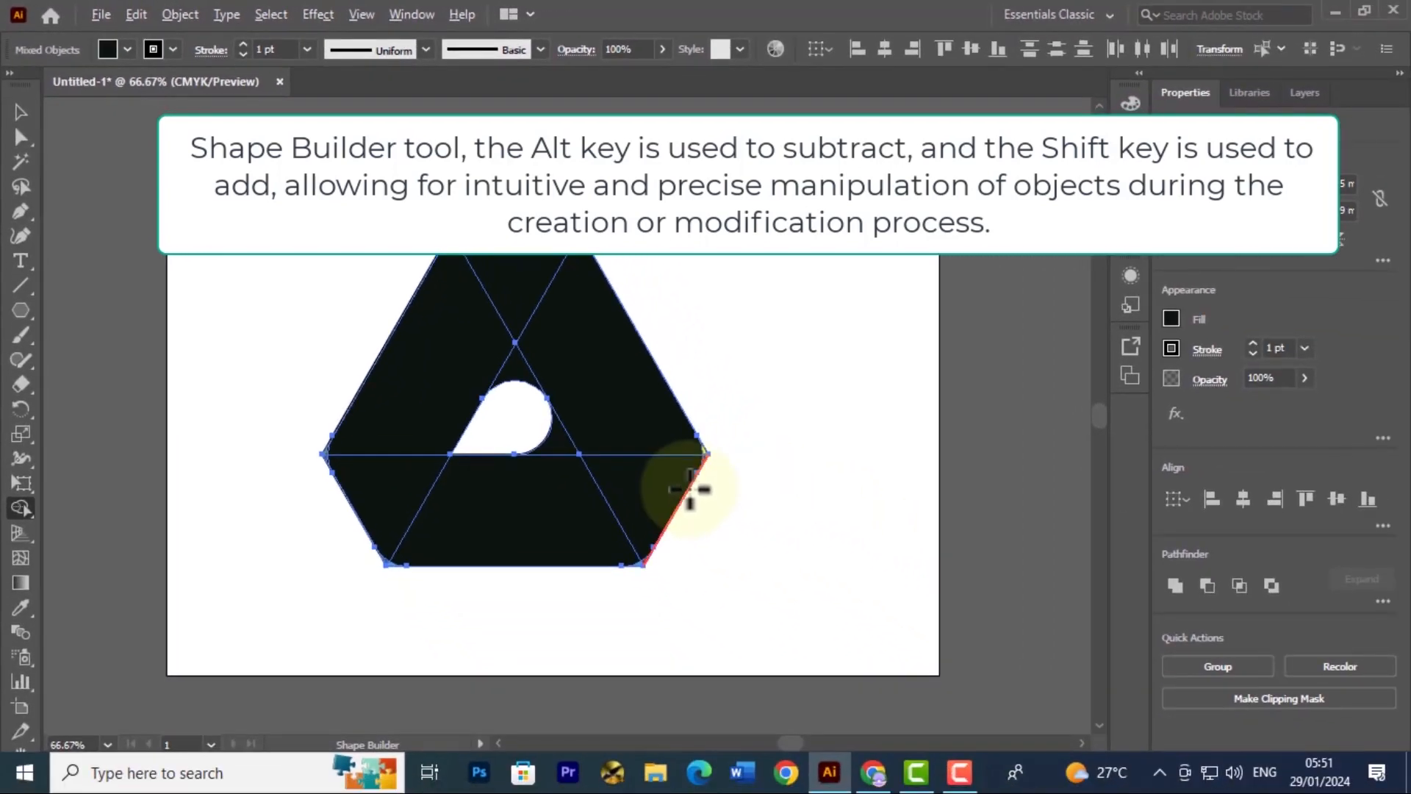
pyautogui.scroll(2, 855, 603)
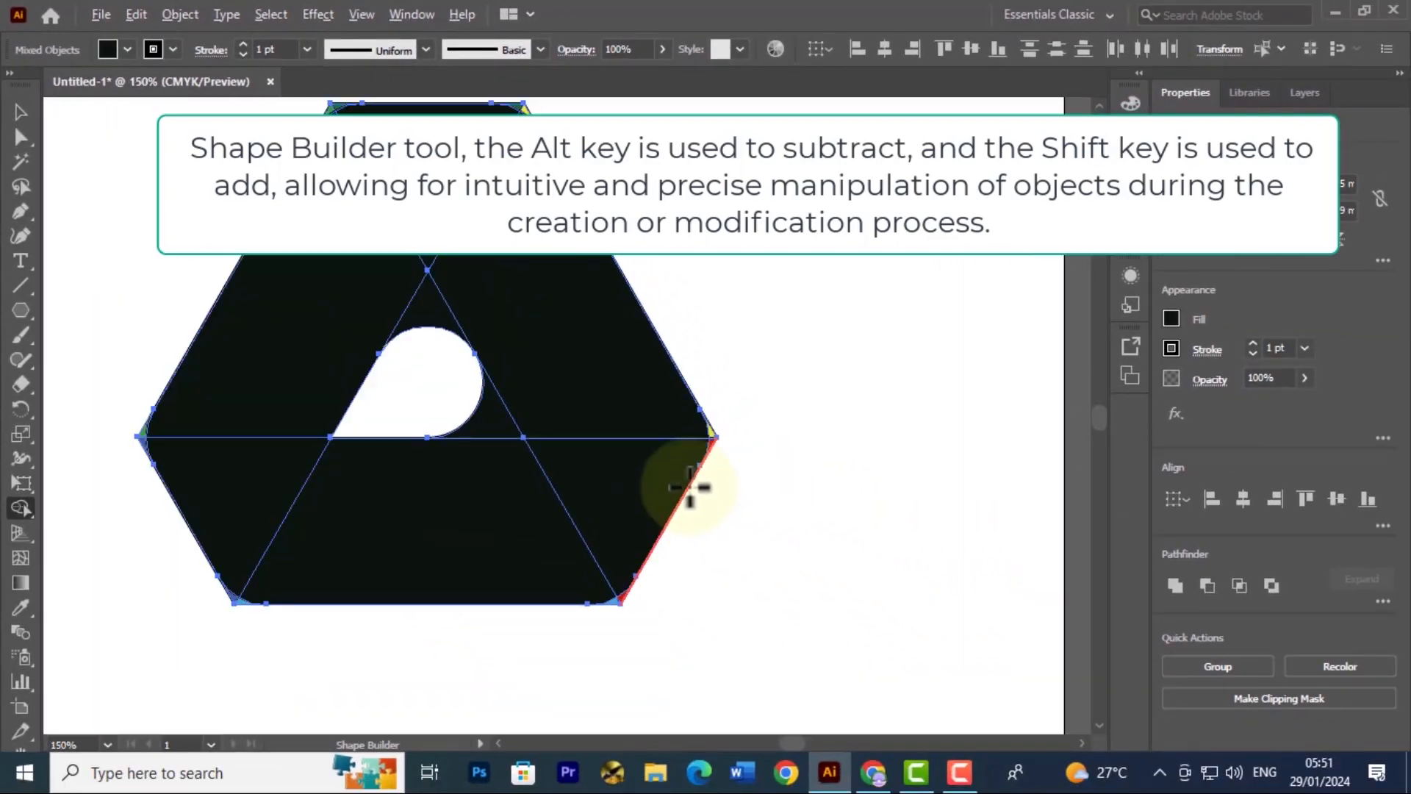
pyautogui.scroll(3, 690, 487)
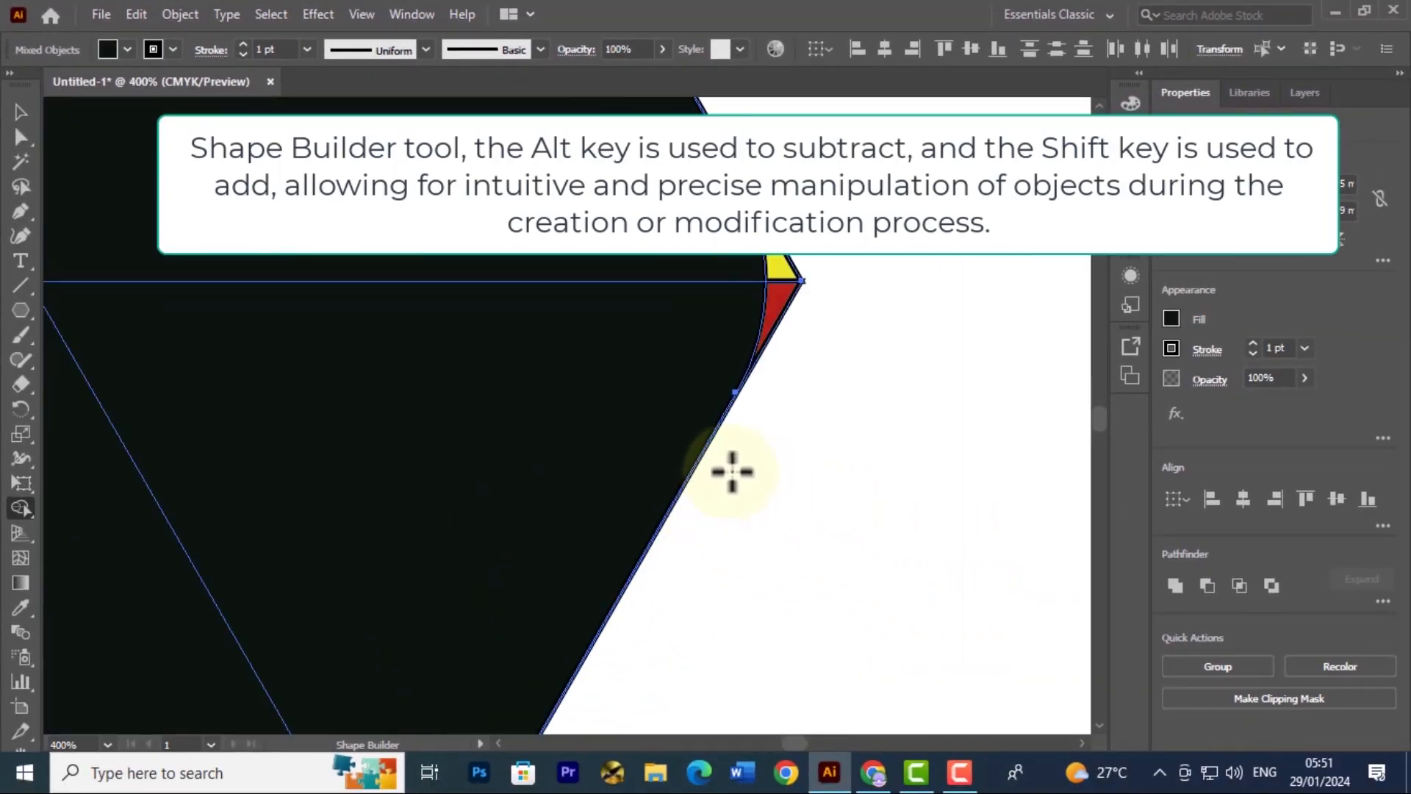
pyautogui.press('space')
pyautogui.moveTo(807, 412); pyautogui.dragTo(685, 544)
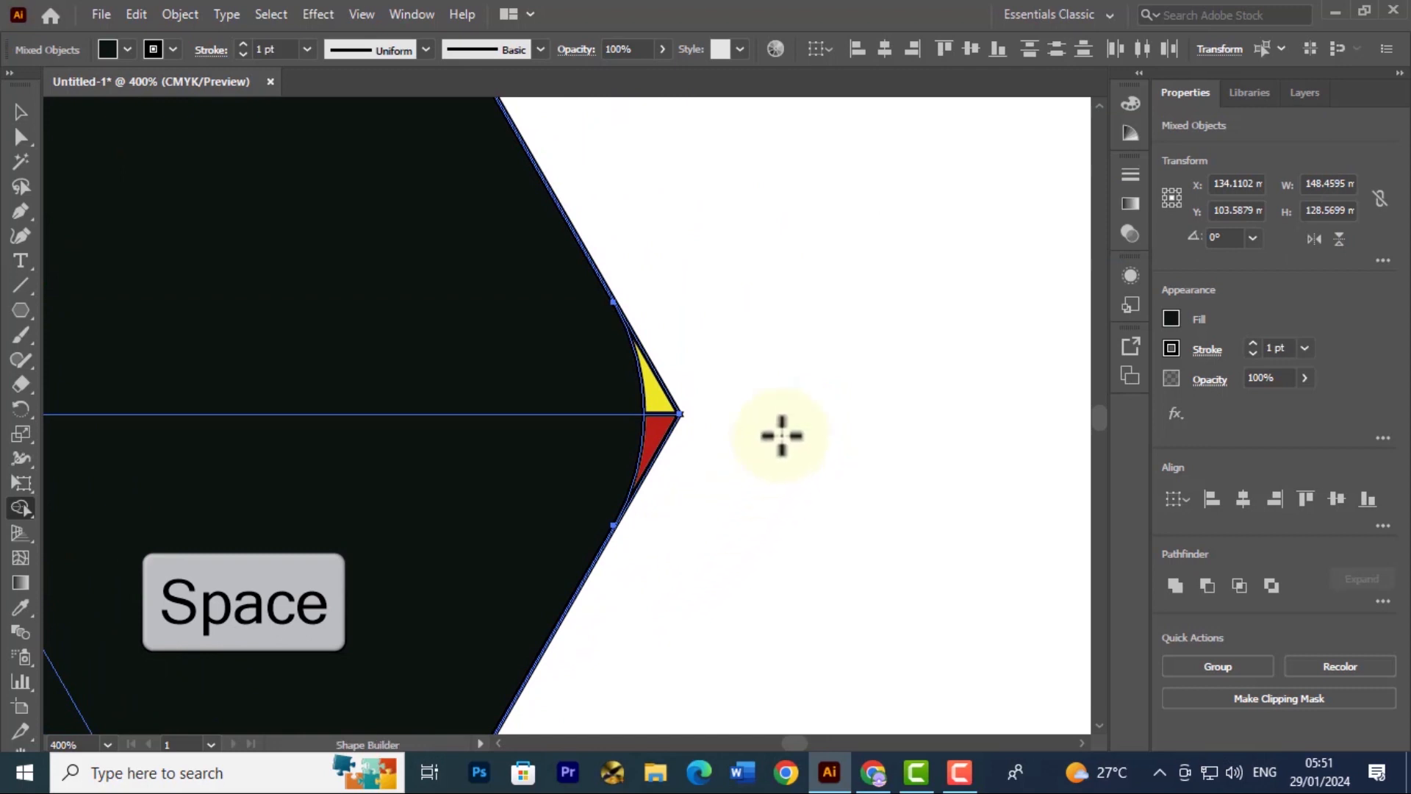
pyautogui.press('space')
pyautogui.moveTo(781, 435); pyautogui.dragTo(790, 520)
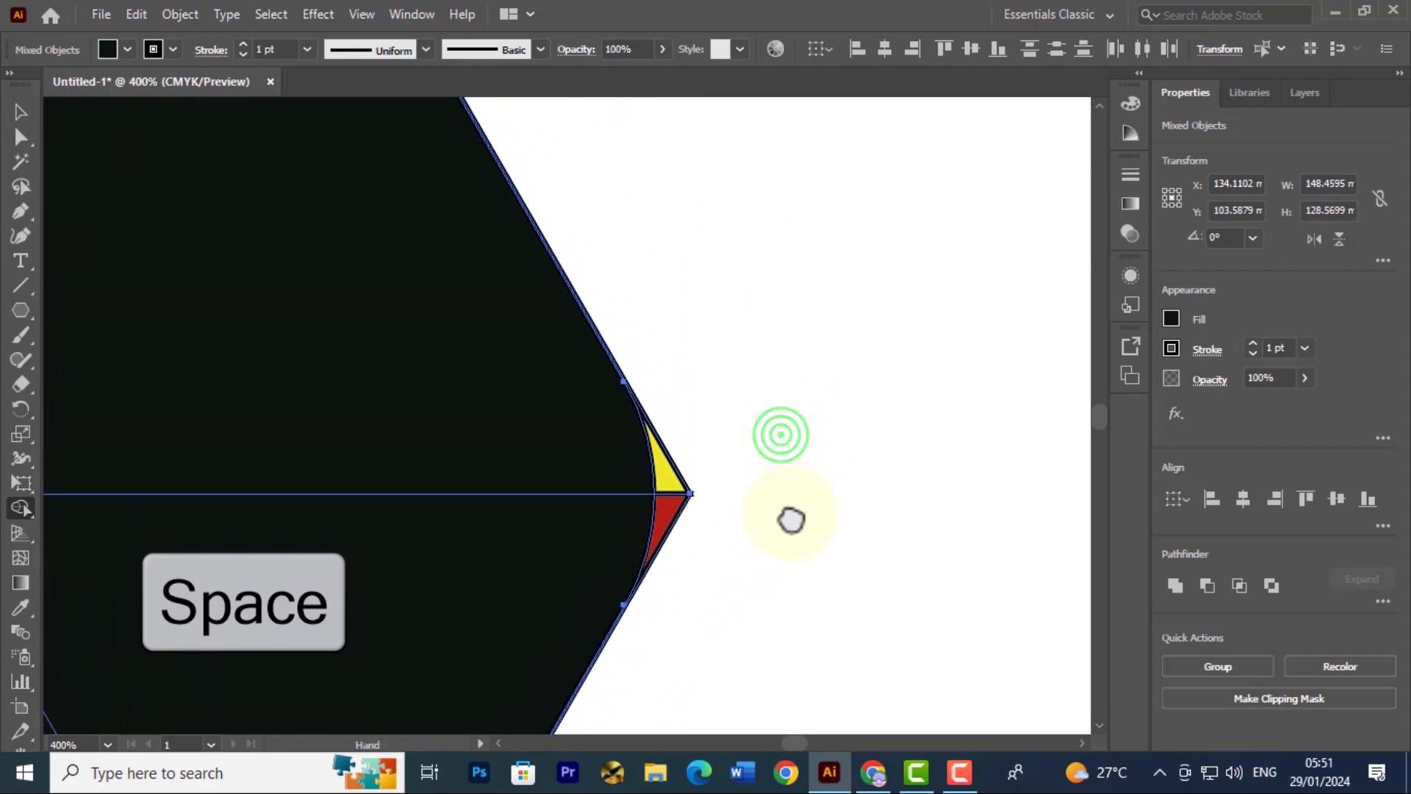
pyautogui.keyDown('alt'); pyautogui.click(680, 424); pyautogui.keyUp('alt')
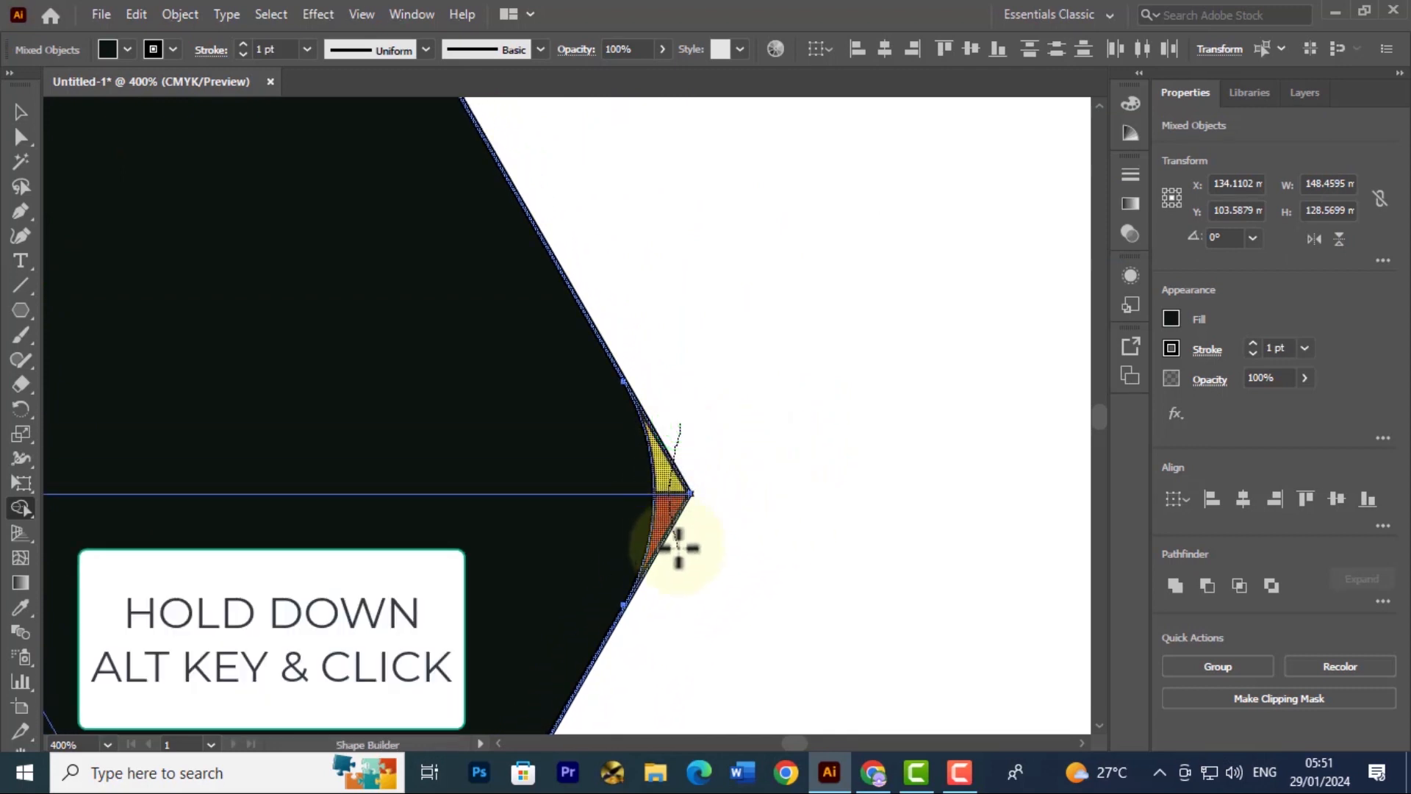
pyautogui.moveTo(677, 547); pyautogui.dragTo(671, 546)
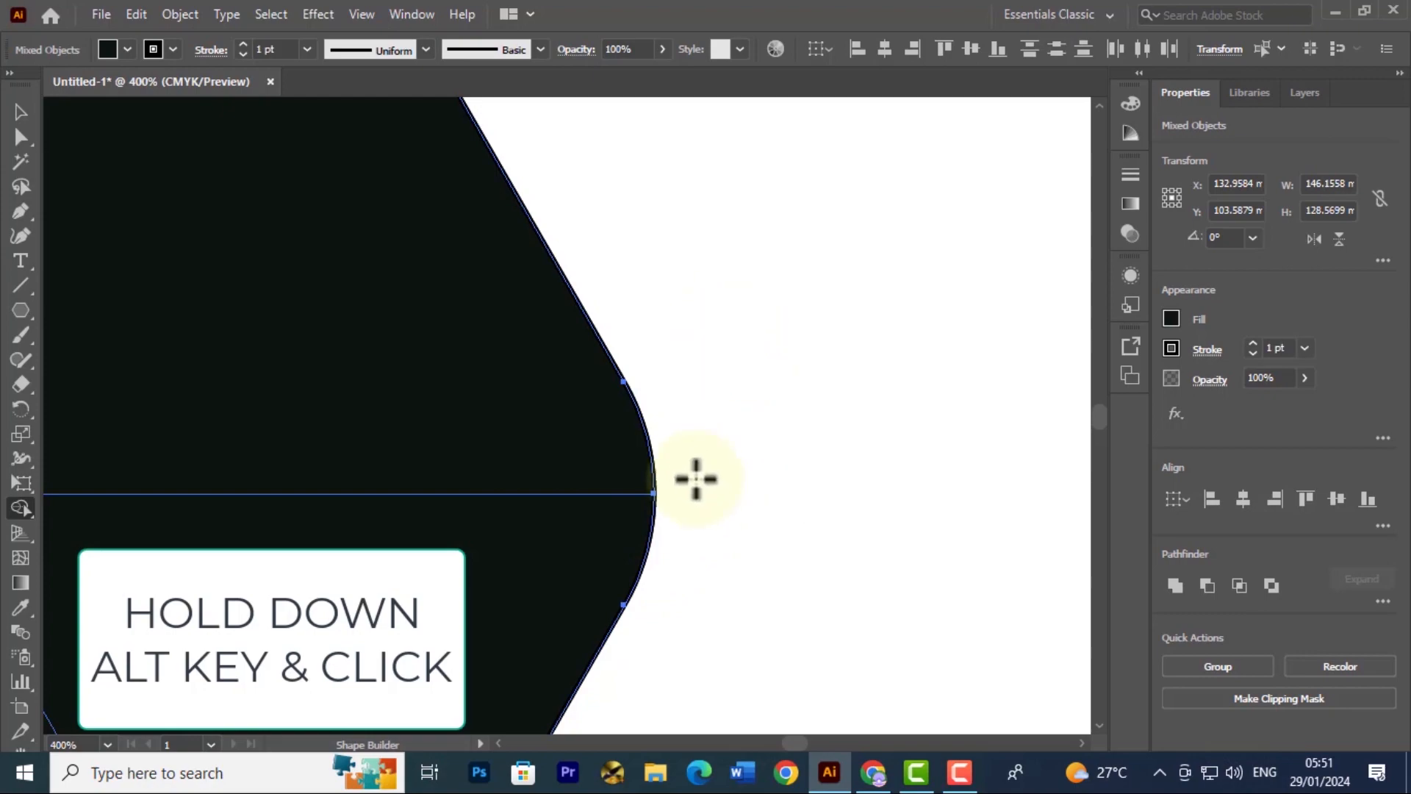
# - Subtract the dark green sliver outside the design's rounded top-right corner with the Shape Builder tool
pyautogui.press('space')
pyautogui.click(504, 287)
pyautogui.moveTo(615, 224)
pyautogui.mouseDown()
pyautogui.moveTo(651, 328)
pyautogui.moveTo(793, 560)
pyautogui.moveTo(850, 526)
pyautogui.mouseUp()
pyautogui.moveTo(686, 183); pyautogui.dragTo(835, 447)
pyautogui.moveTo(661, 157); pyautogui.dragTo(741, 324)
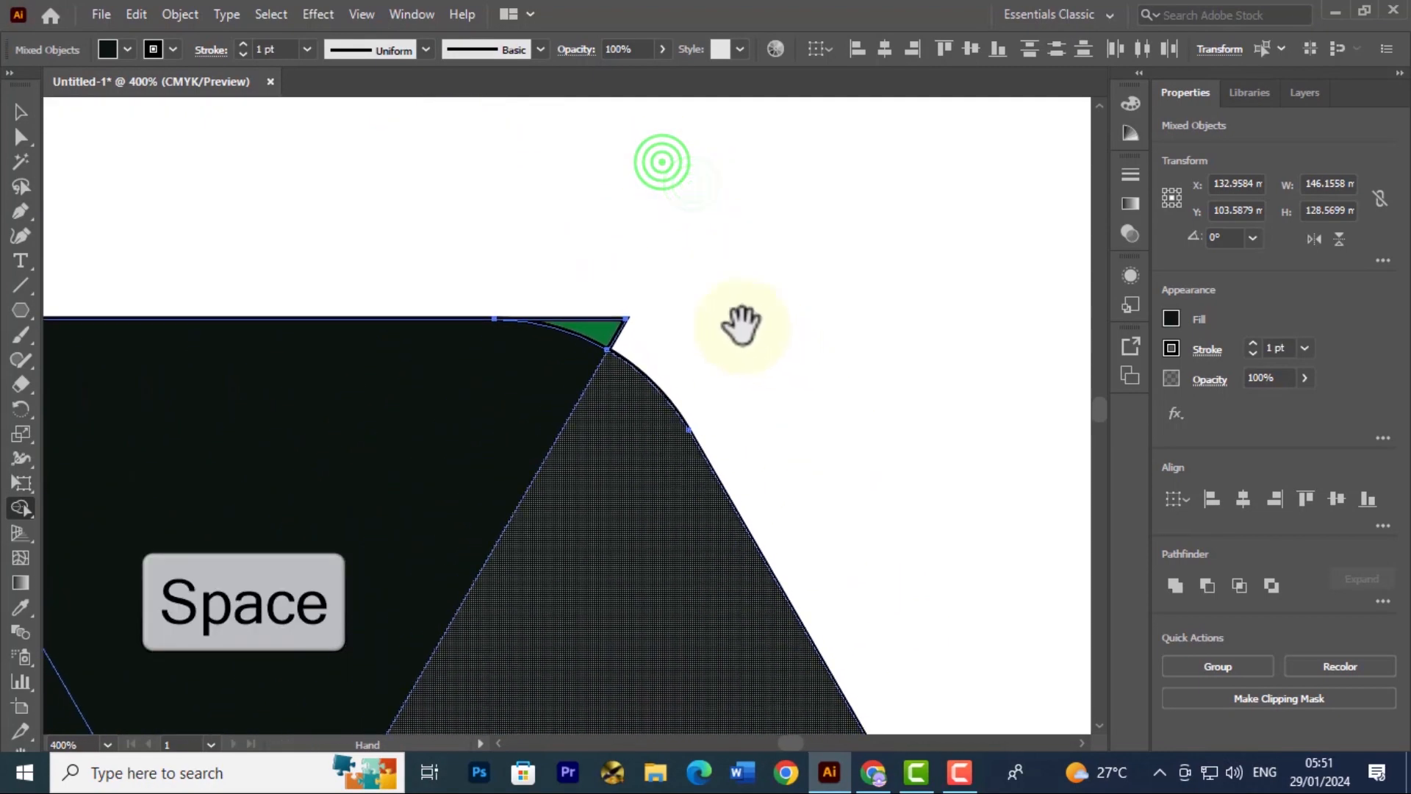
pyautogui.moveTo(624, 339); pyautogui.dragTo(656, 358)
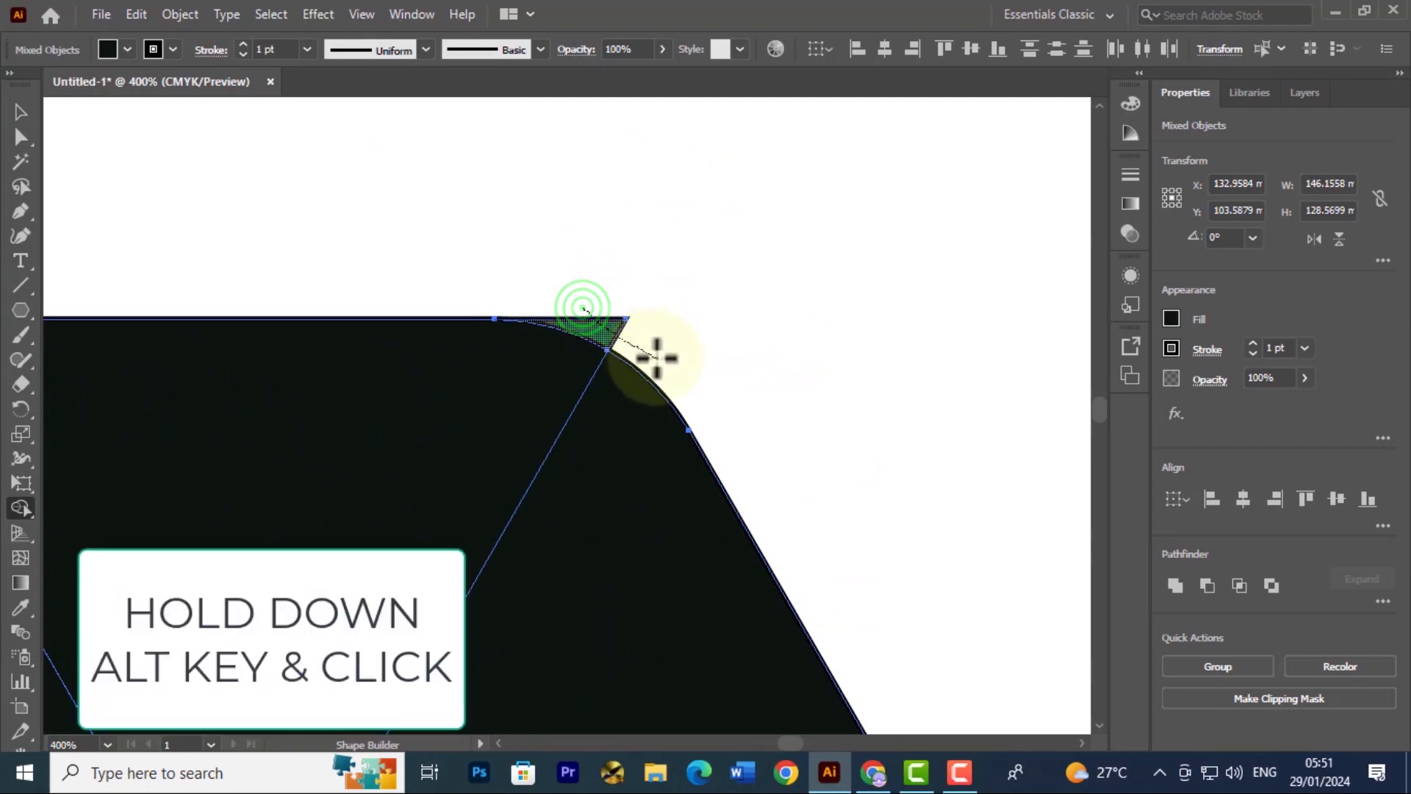
# - Subtract the bright green and dark green slivers outside the design's rounded top-left corner
pyautogui.moveTo(425, 362); pyautogui.dragTo(567, 372)
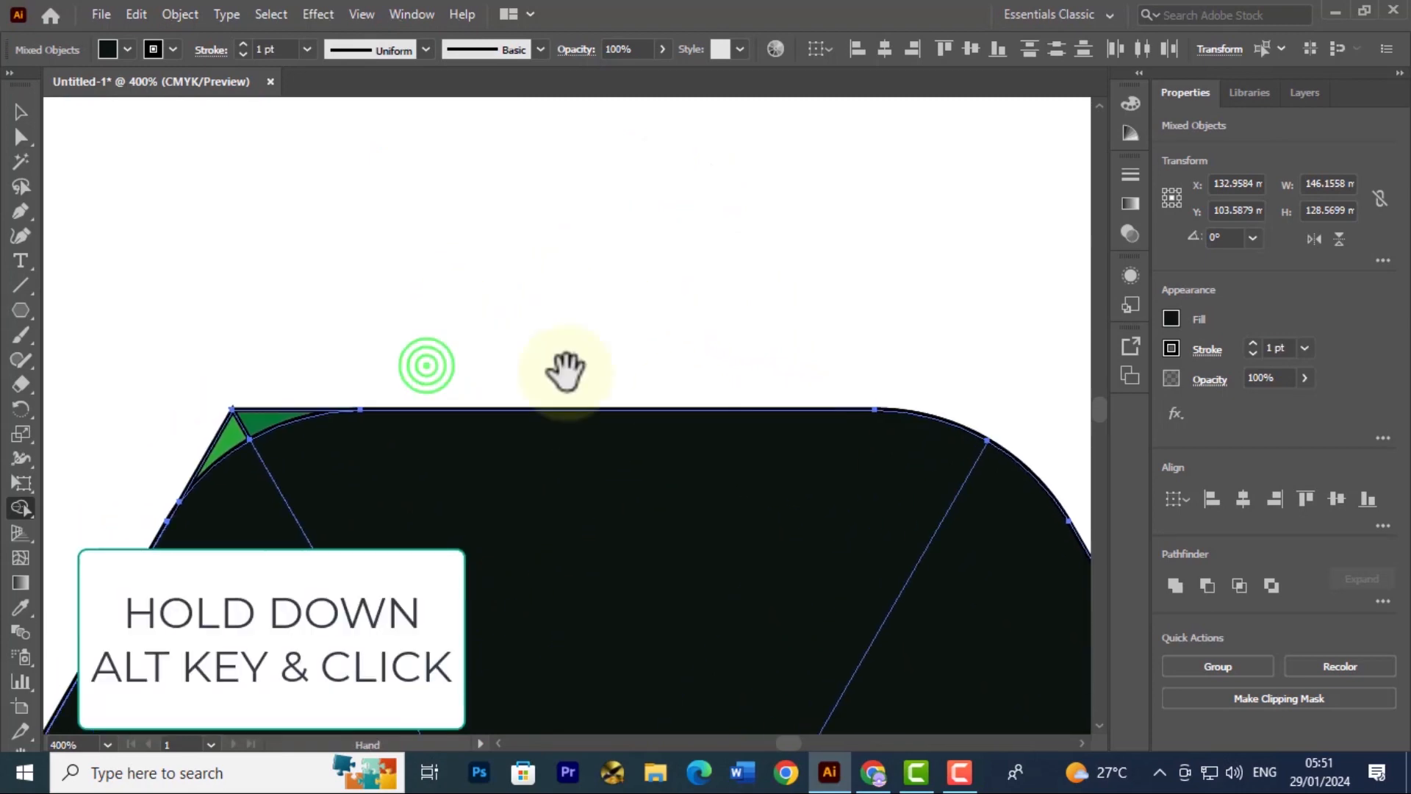
pyautogui.moveTo(315, 456); pyautogui.dragTo(581, 320)
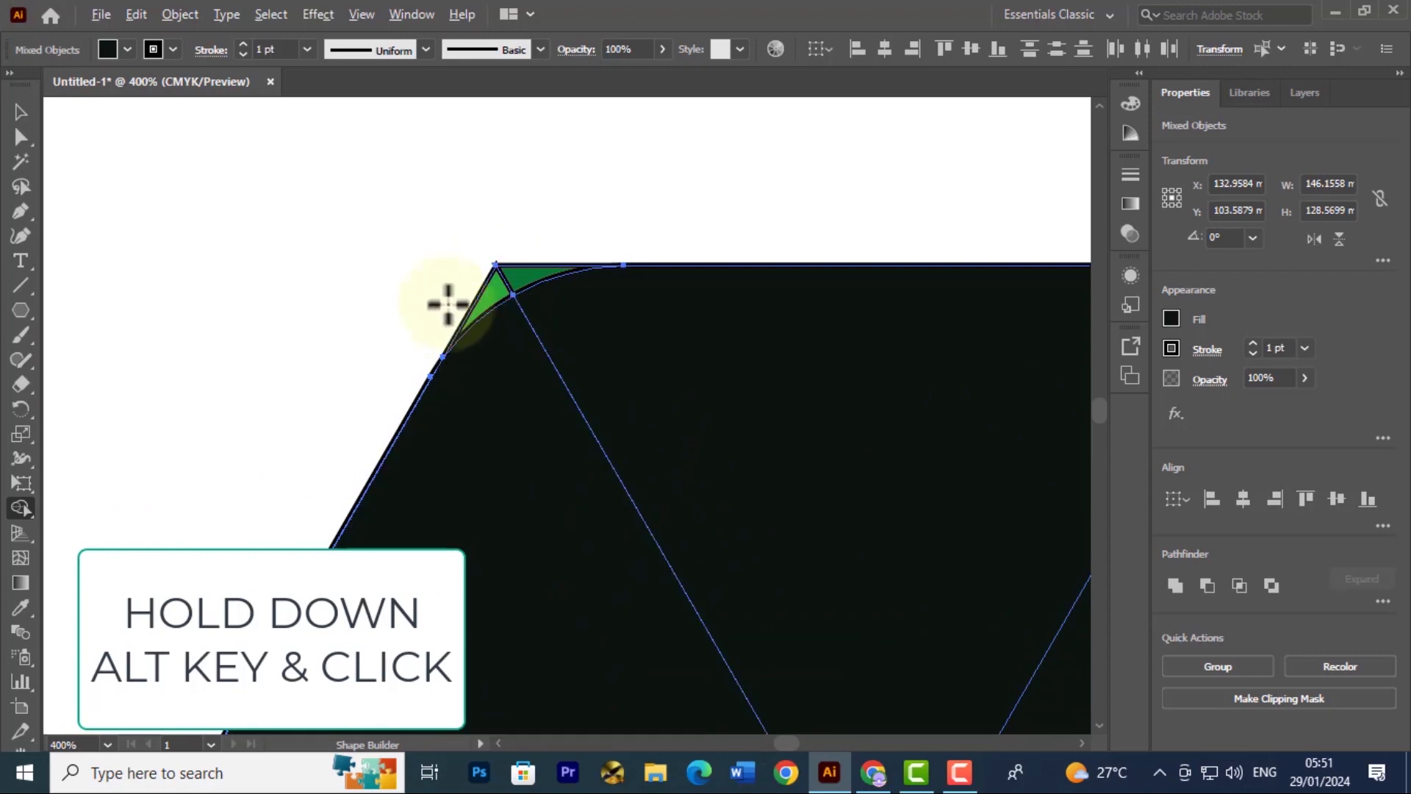
pyautogui.keyDown('alt'); pyautogui.click(446, 311); pyautogui.keyUp('alt')
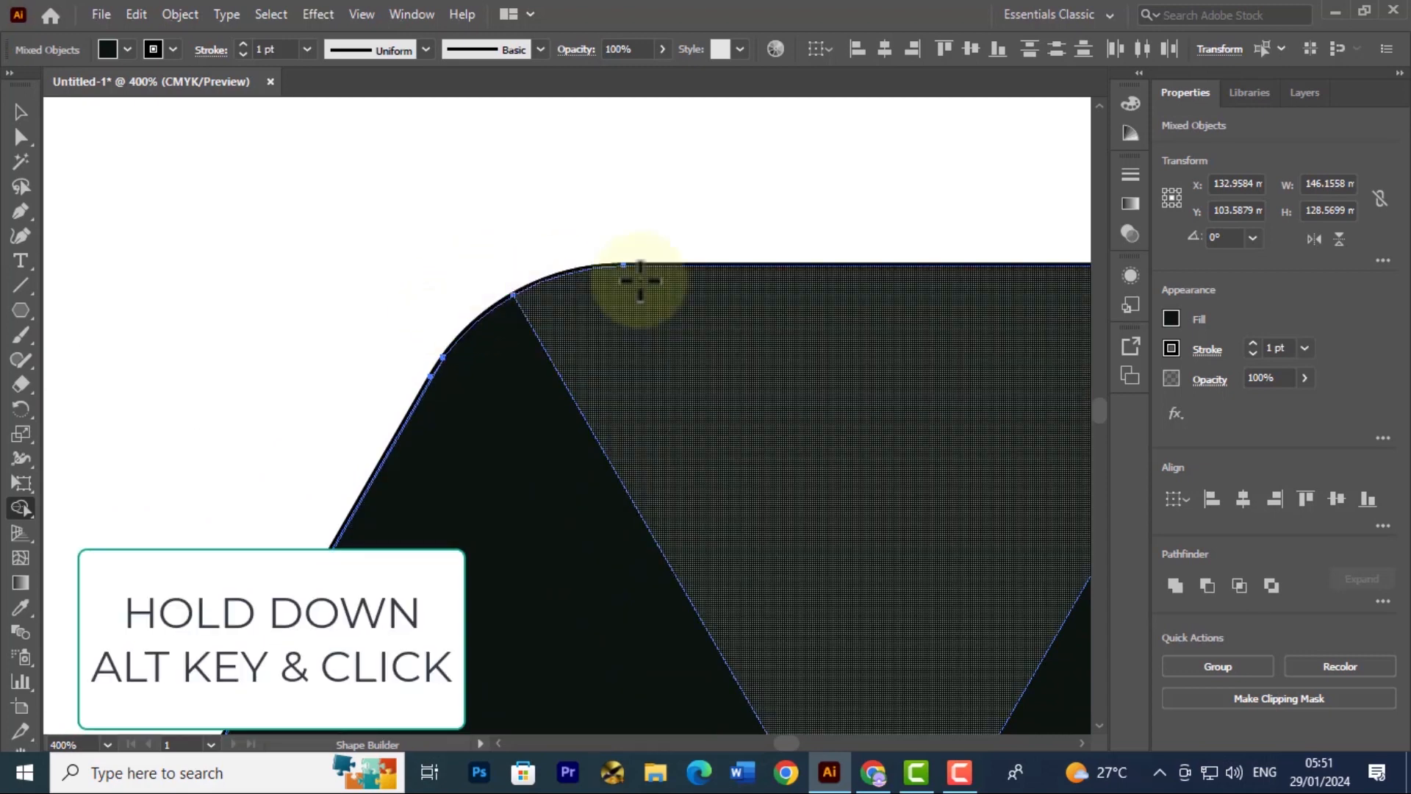
# - Subtract the coloured slivers outside the design's rounded left corner
pyautogui.press('space')
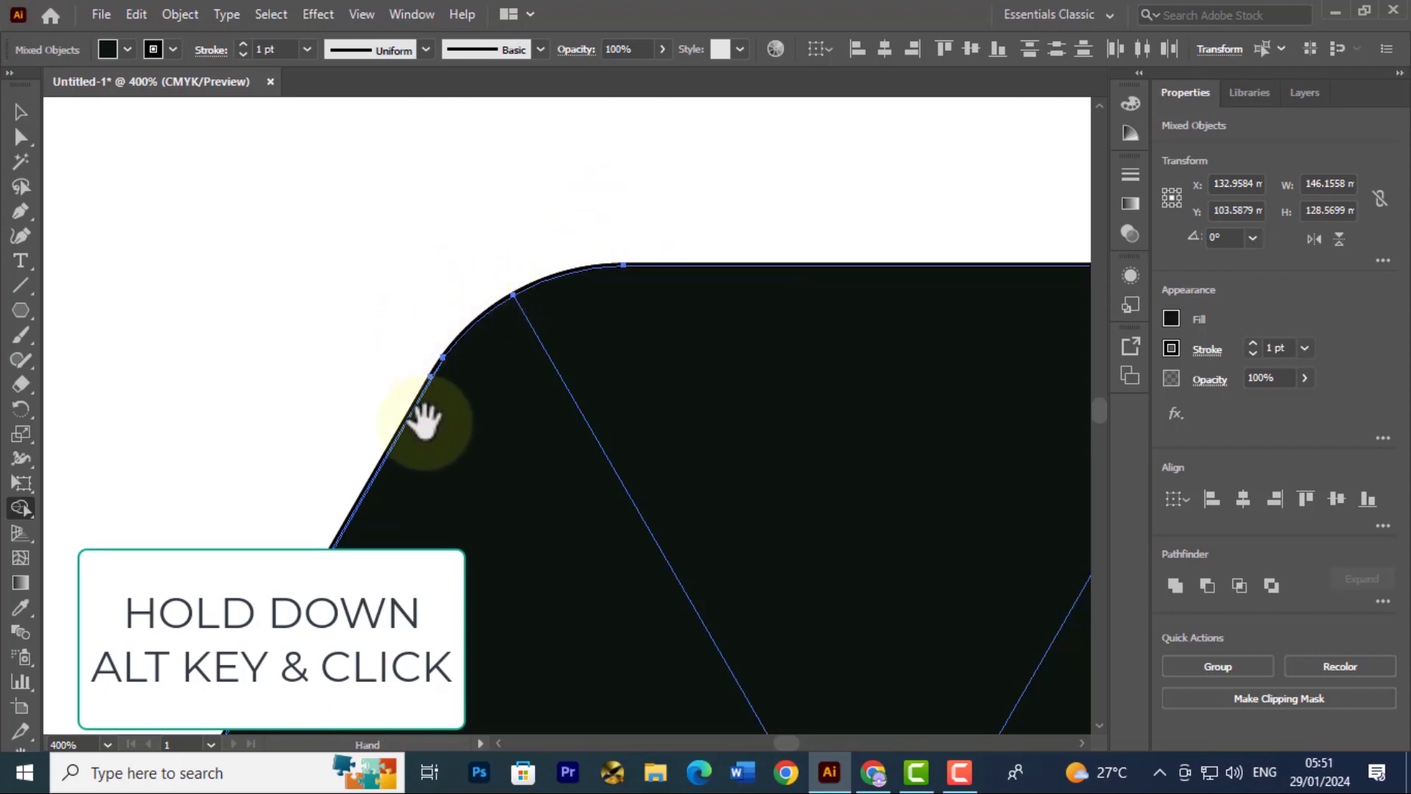
pyautogui.moveTo(435, 419); pyautogui.dragTo(727, 49)
pyautogui.moveTo(567, 450); pyautogui.dragTo(631, 171)
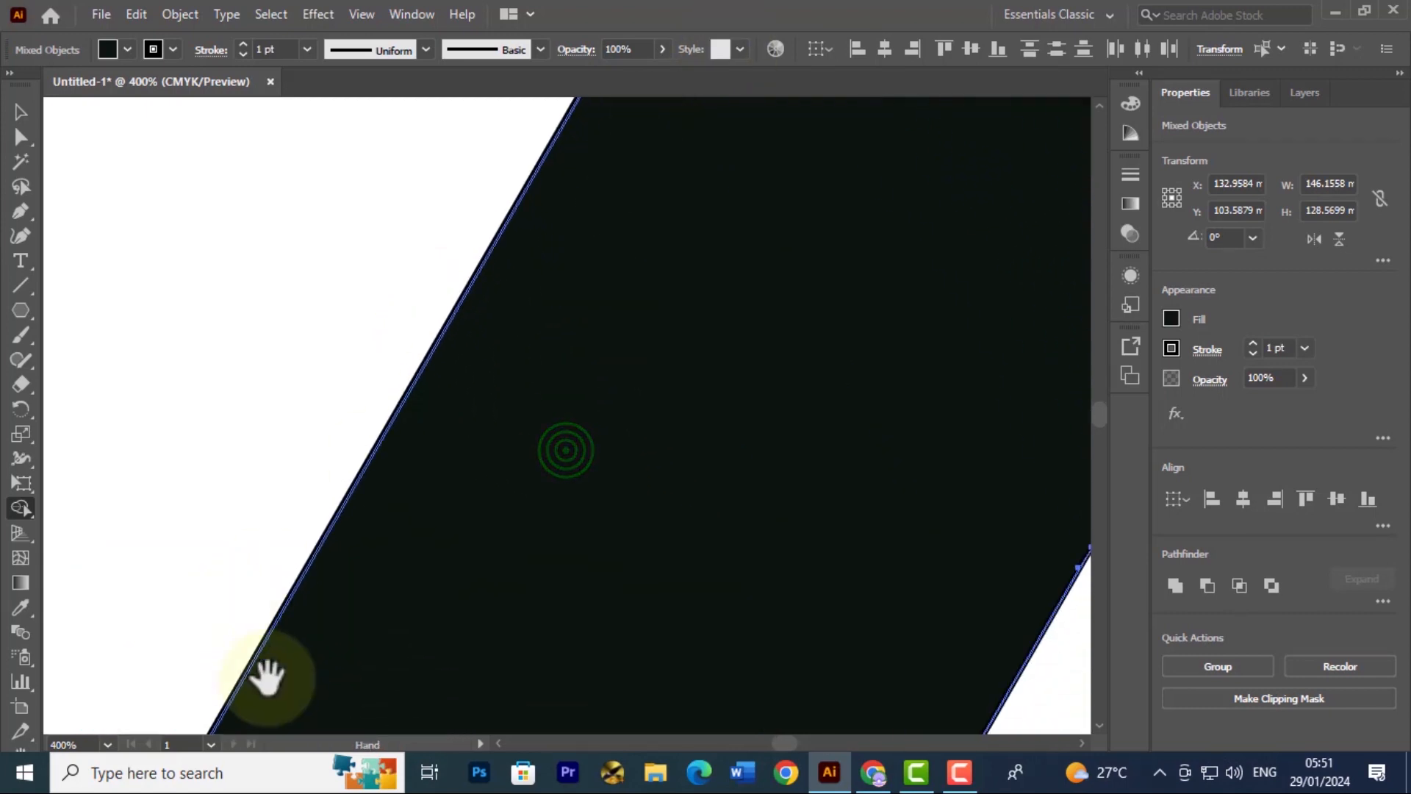
pyautogui.moveTo(268, 672); pyautogui.dragTo(647, 235)
pyautogui.moveTo(598, 462); pyautogui.dragTo(505, 342)
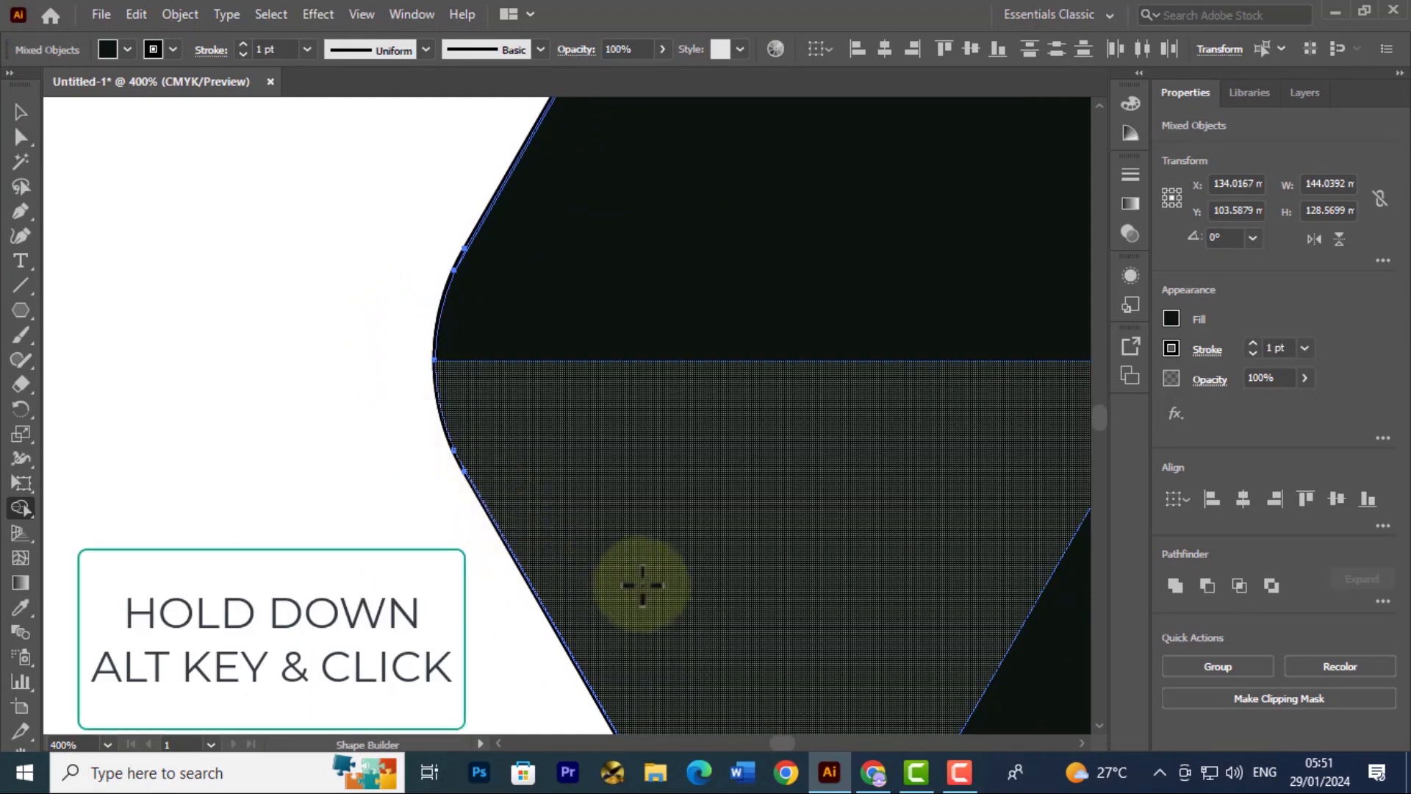
# - Subtract the dark blue and light blue slivers outside the design's rounded lower-left corner
pyautogui.moveTo(647, 570); pyautogui.dragTo(578, 474)
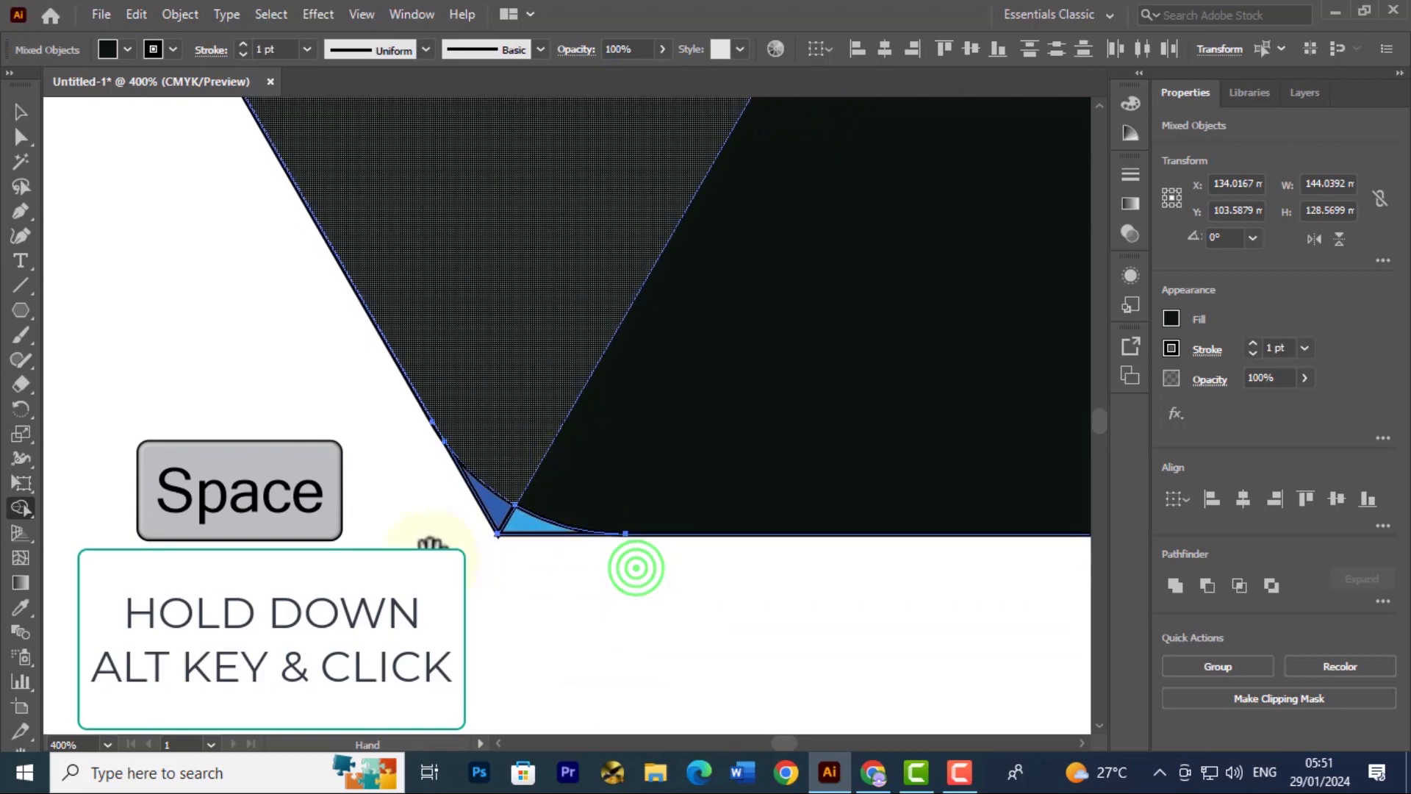
pyautogui.moveTo(425, 523); pyautogui.dragTo(472, 583)
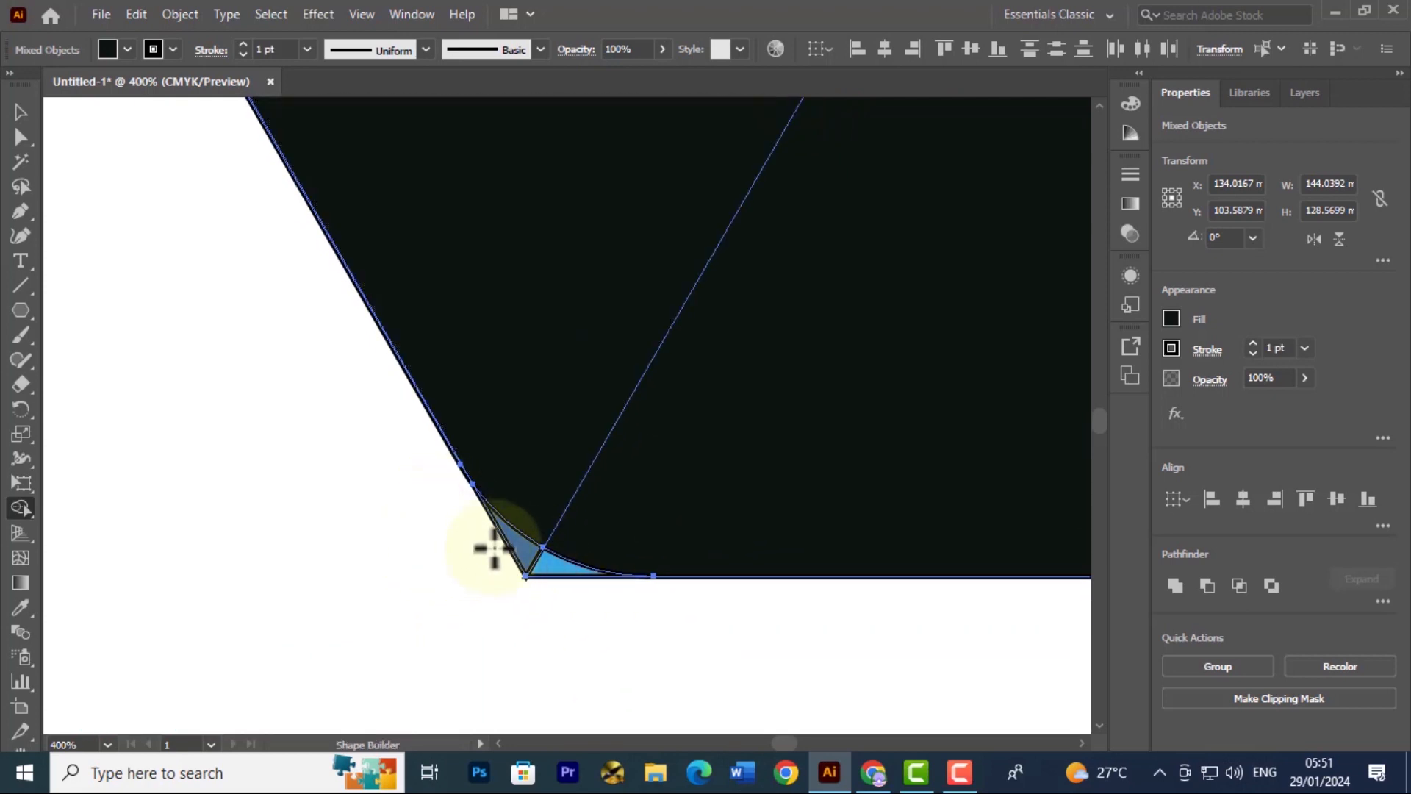
pyautogui.press('space')
pyautogui.click(498, 544)
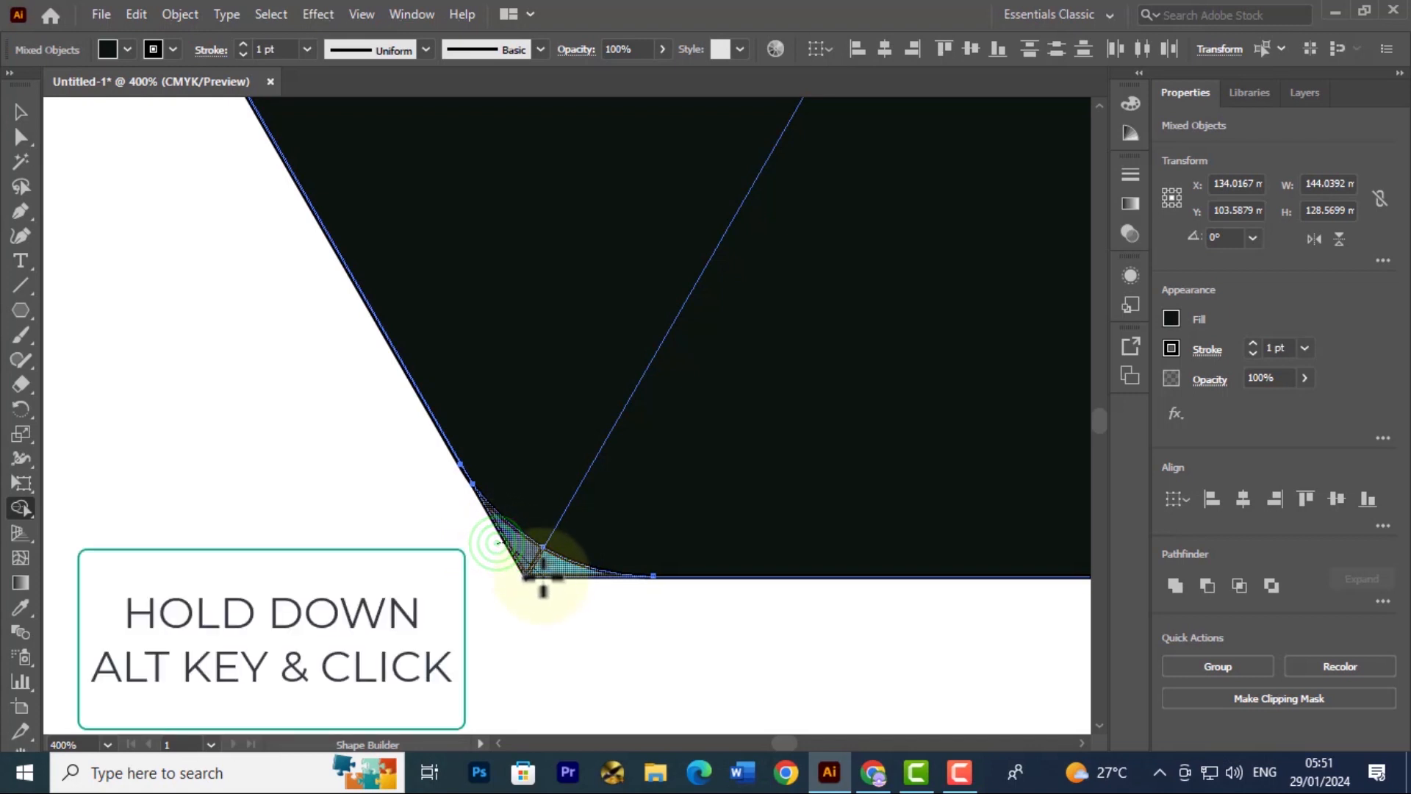
# - Subtract the light blue sliver outside the design's rounded lower-right corner
pyautogui.press('space')
pyautogui.moveTo(939, 520); pyautogui.dragTo(368, 394)
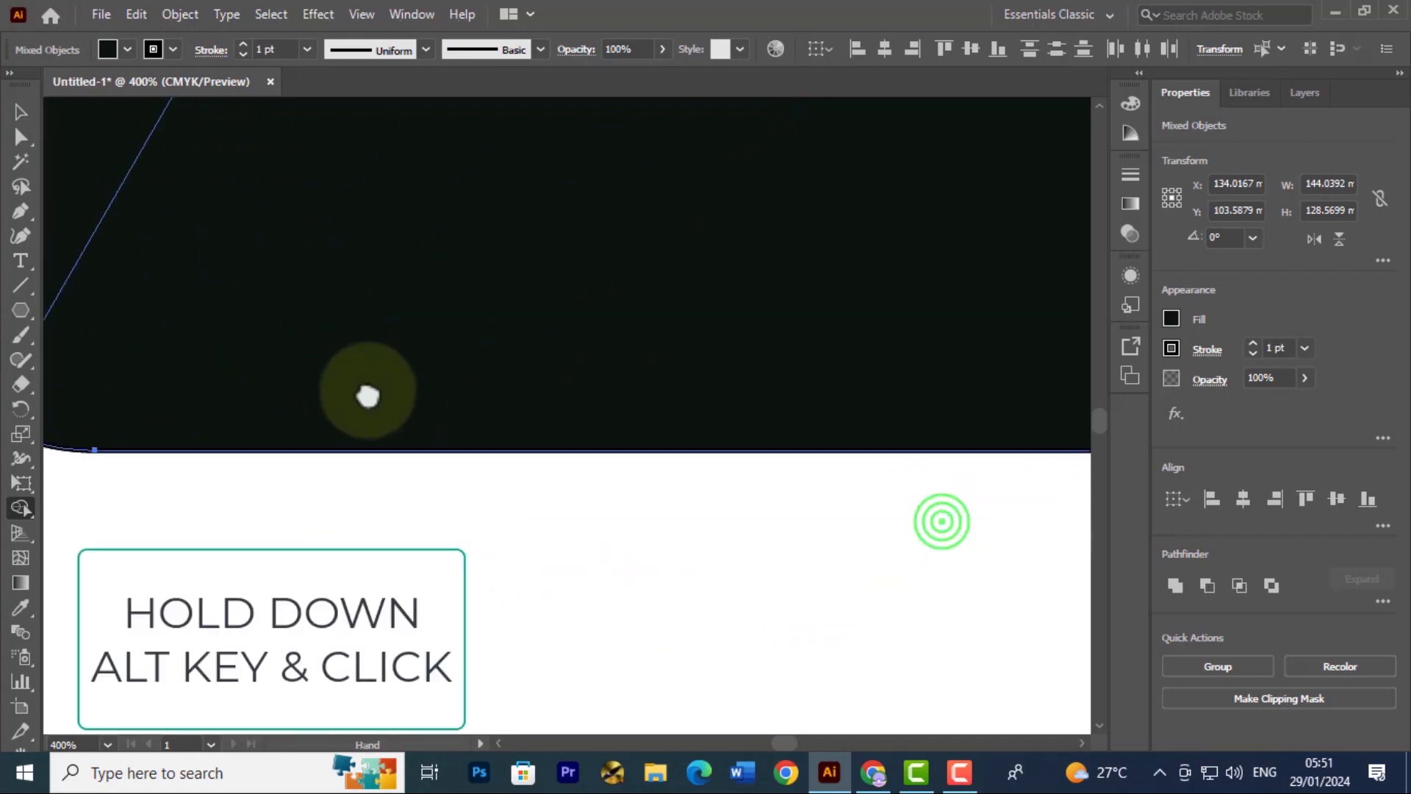
pyautogui.moveTo(958, 291); pyautogui.dragTo(439, 451)
pyautogui.moveTo(705, 504); pyautogui.dragTo(589, 514)
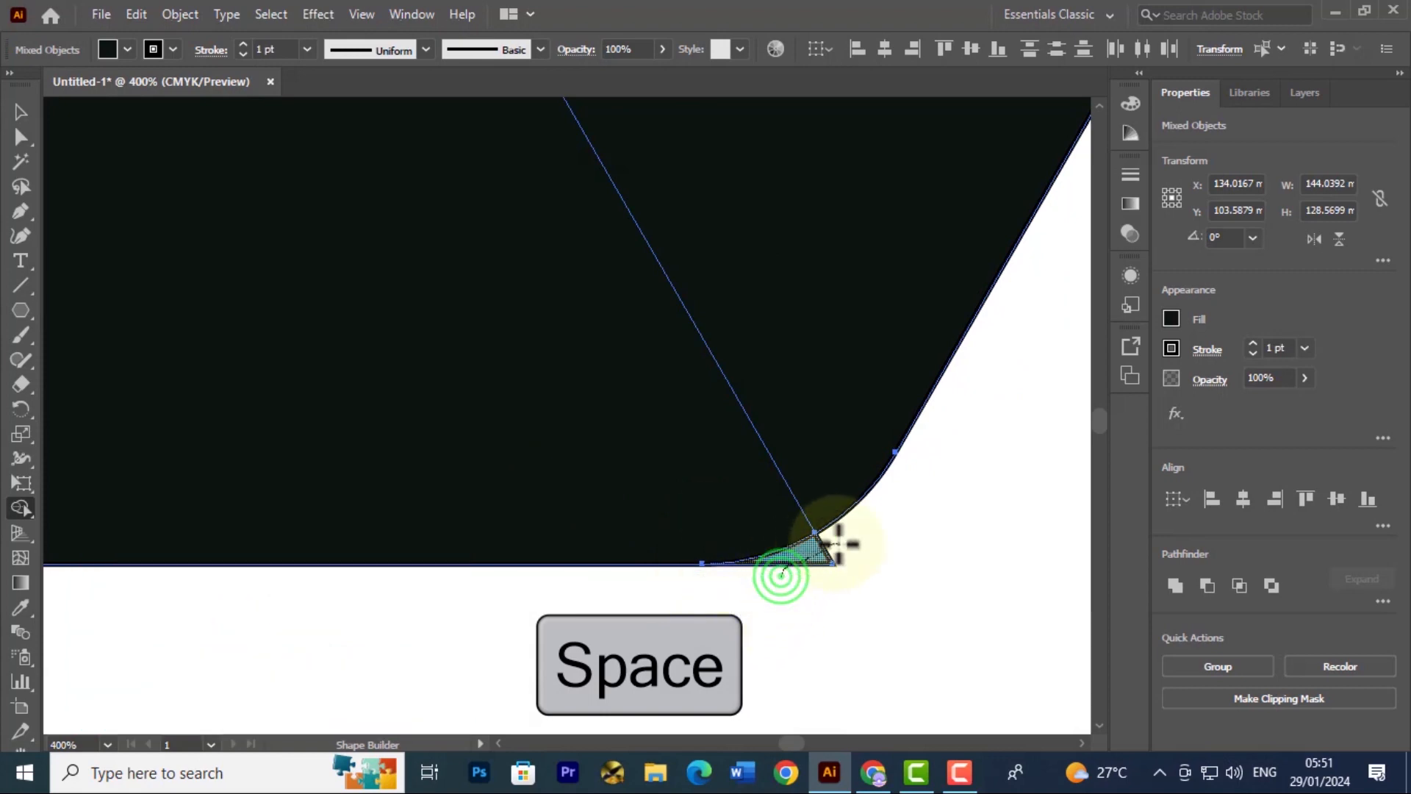
pyautogui.press('space')
pyautogui.moveTo(904, 299); pyautogui.dragTo(570, 493)
pyautogui.moveTo(633, 359); pyautogui.dragTo(759, 558)
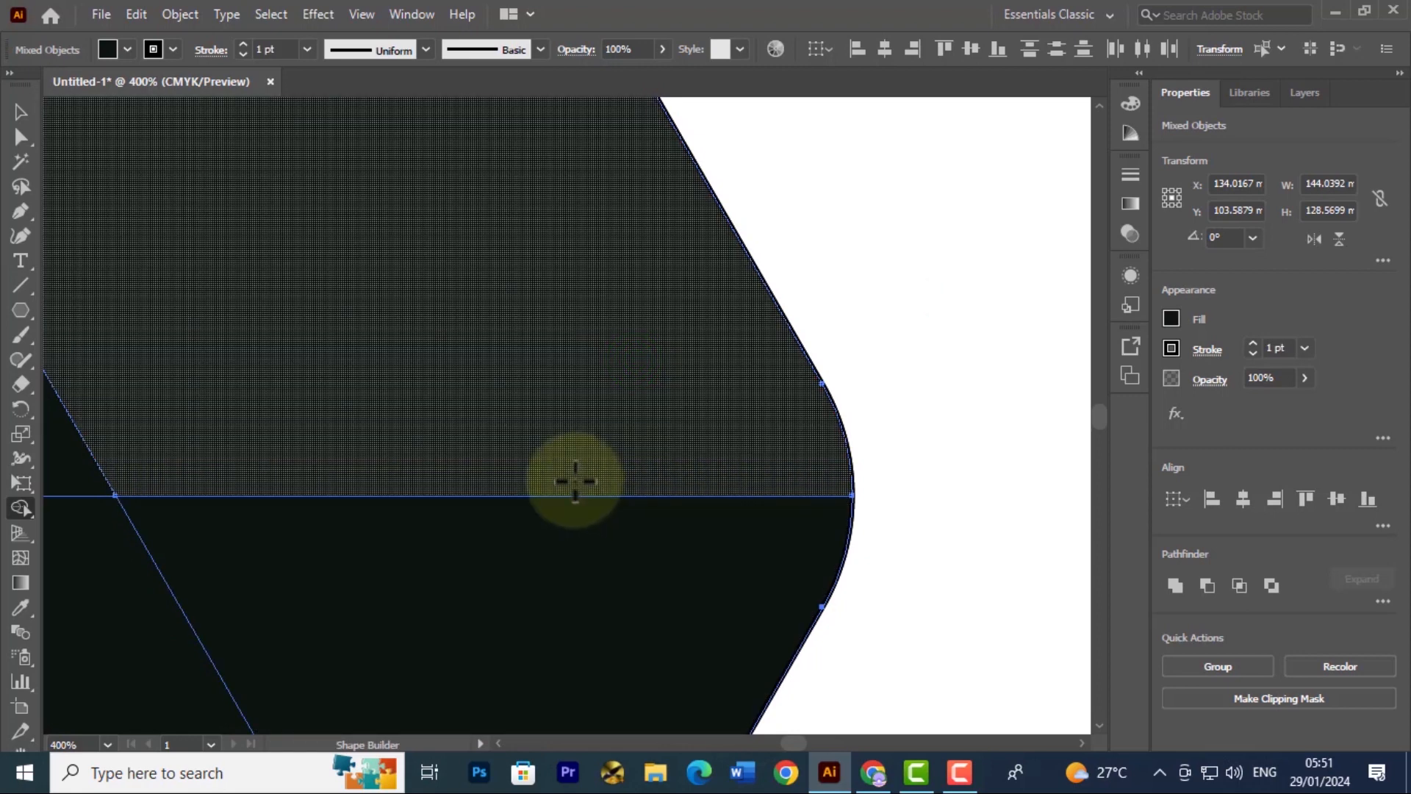
pyautogui.moveTo(573, 480); pyautogui.dragTo(624, 504)
pyautogui.hotkey('ctrl', 'z')
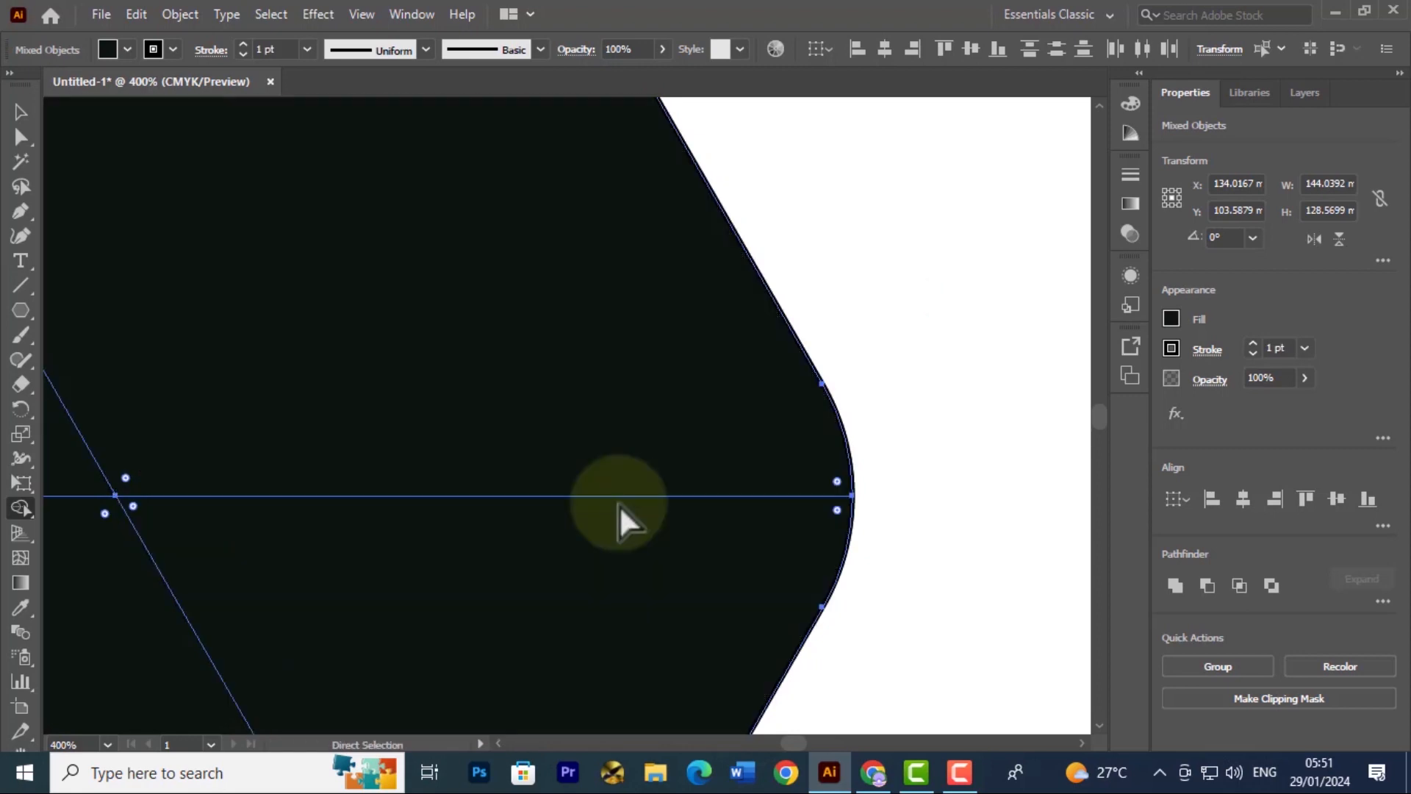
# - Move the whole trimmed artwork slightly up and to the left on the artboard with the Selection tool, and deselect it
pyautogui.scroll(-5, 895, 377)
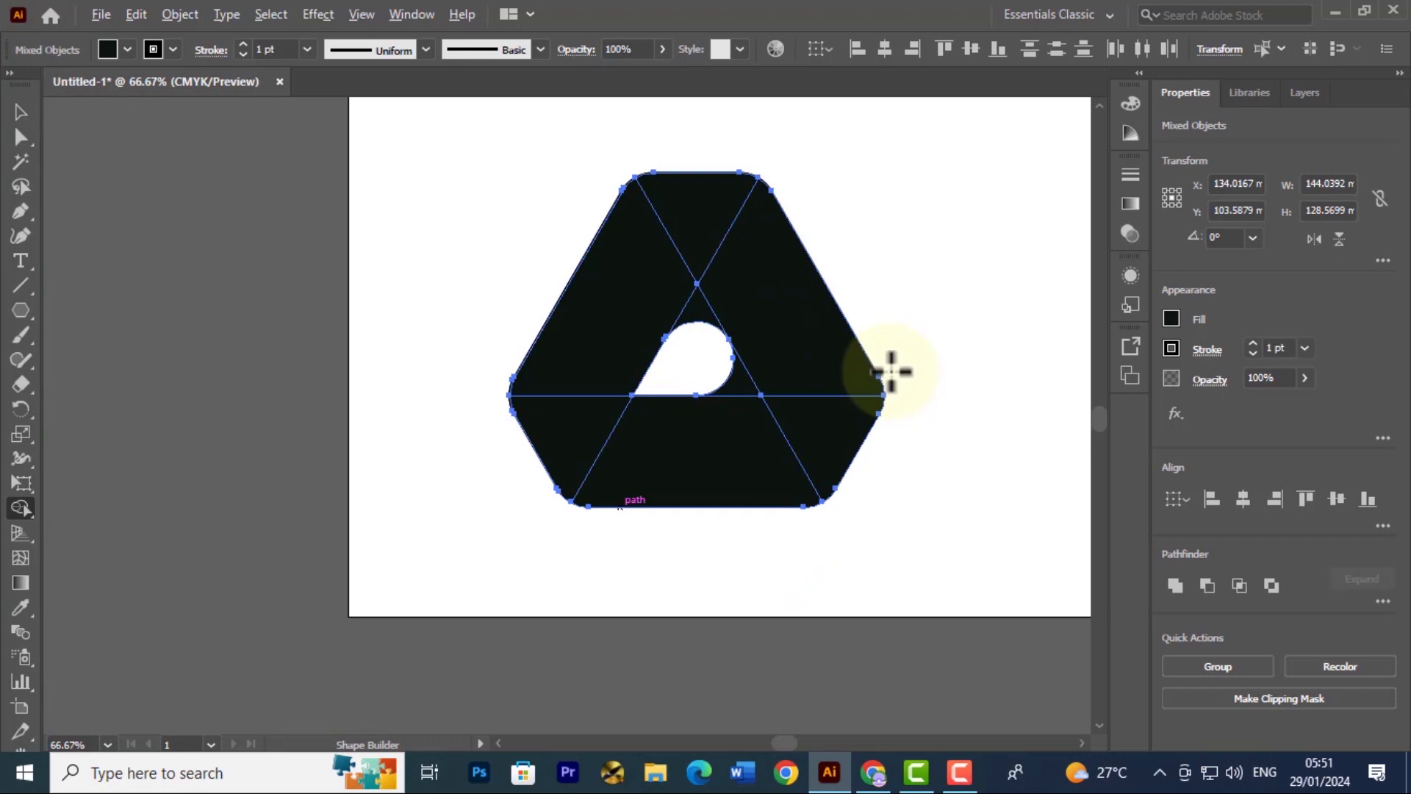
pyautogui.moveTo(928, 358); pyautogui.dragTo(744, 425)
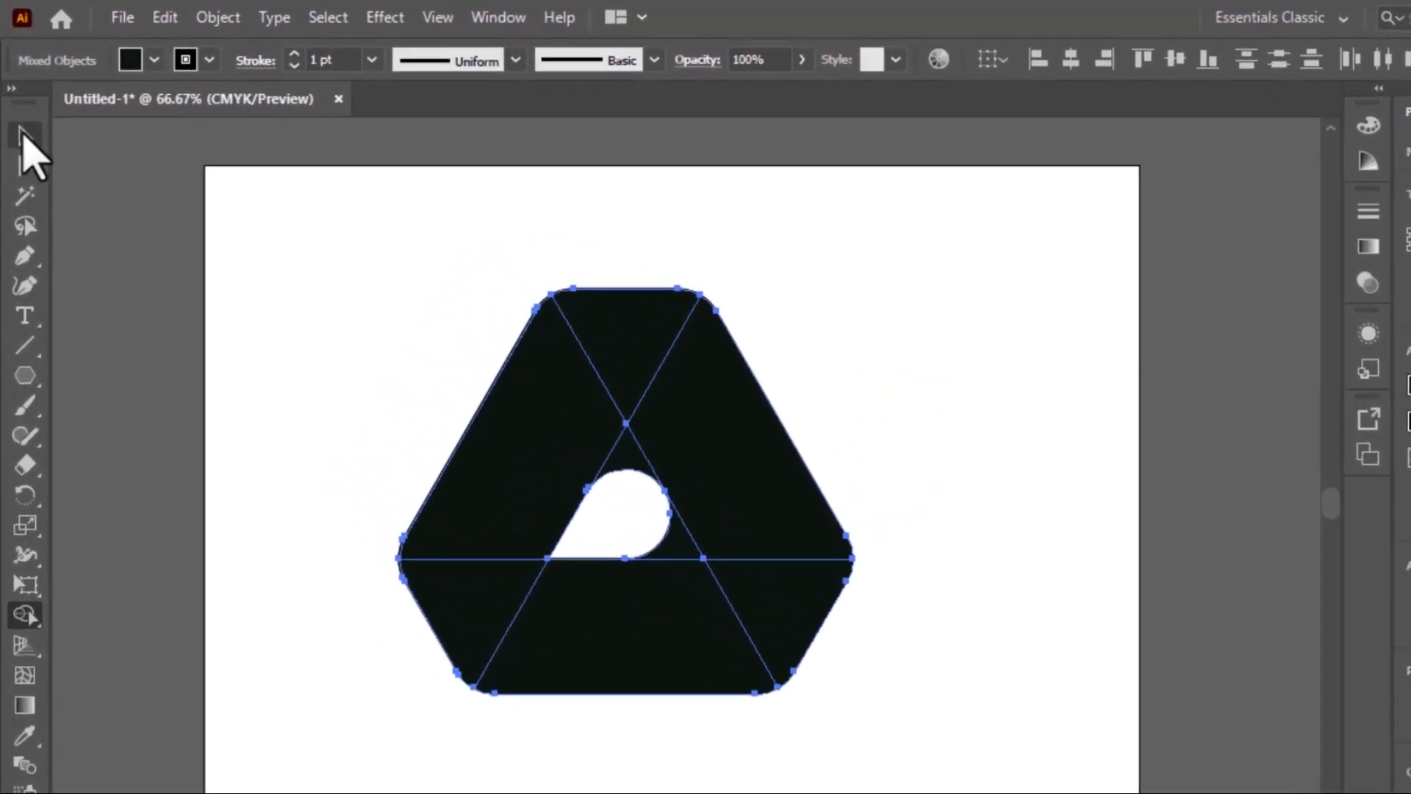
pyautogui.click(20, 112)
pyautogui.moveTo(709, 459)
pyautogui.mouseDown()
pyautogui.moveTo(813, 542)
pyautogui.moveTo(1127, 473)
pyautogui.moveTo(1117, 452)
pyautogui.moveTo(771, 437)
pyautogui.moveTo(688, 452)
pyautogui.mouseUp()
pyautogui.click(965, 405)
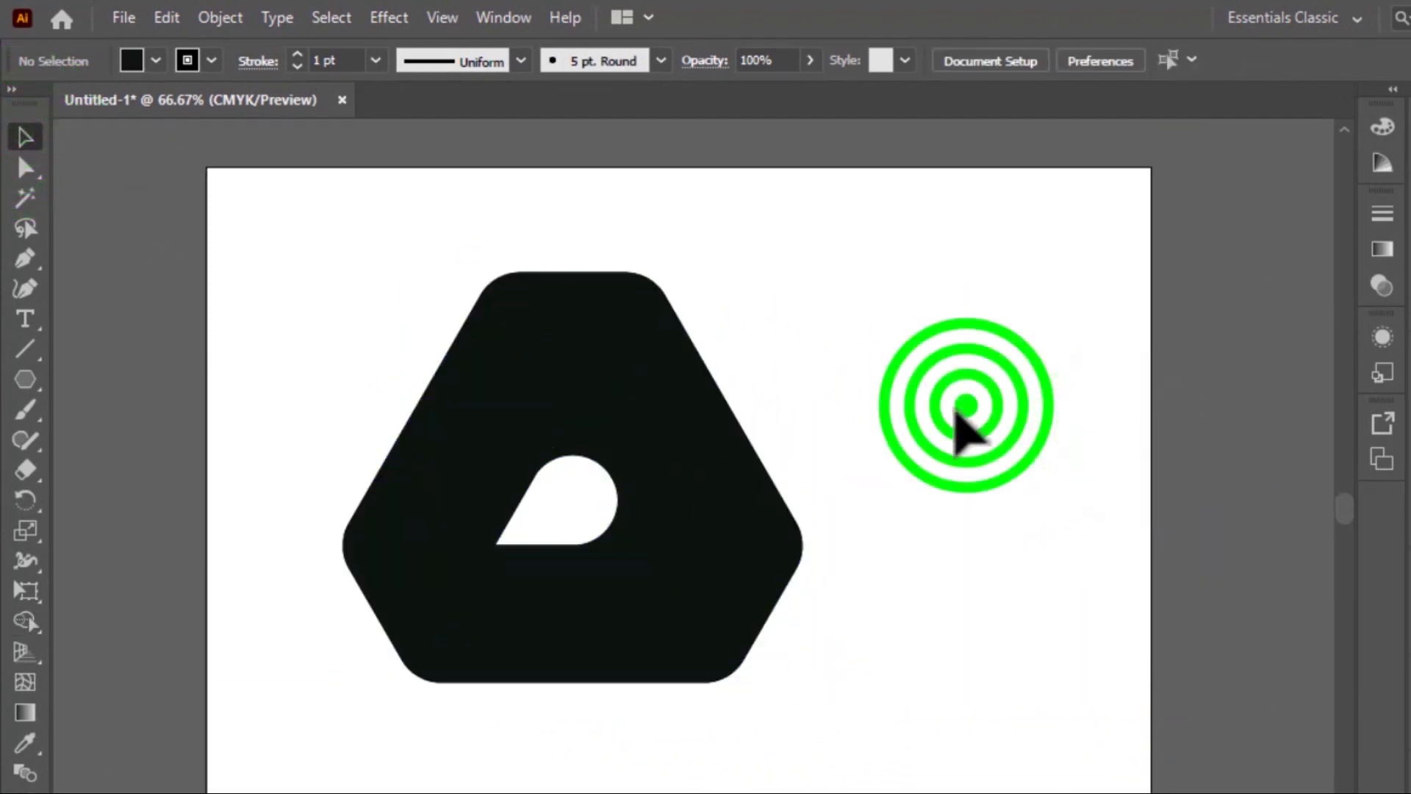
pyautogui.doubleClick(679, 496)
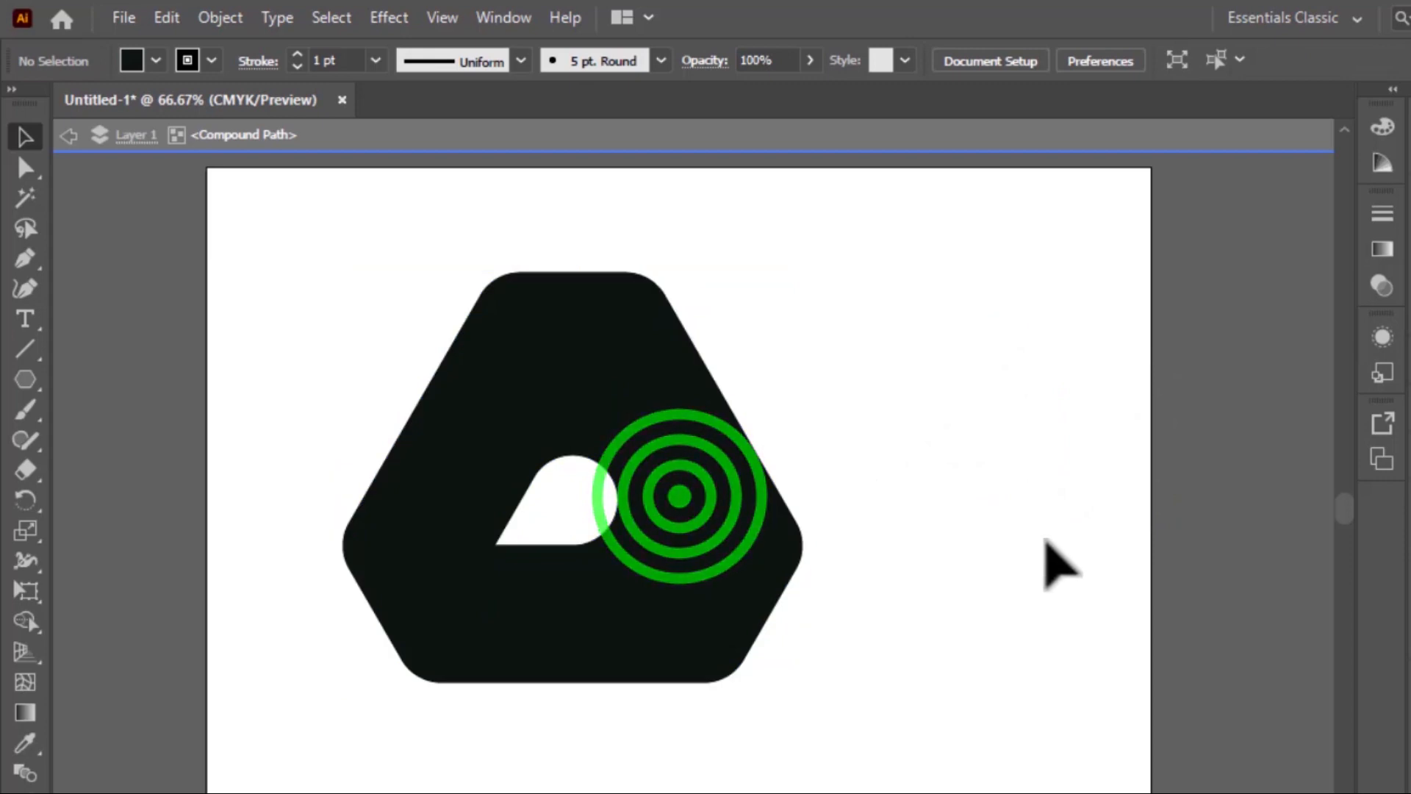
pyautogui.click(68, 135)
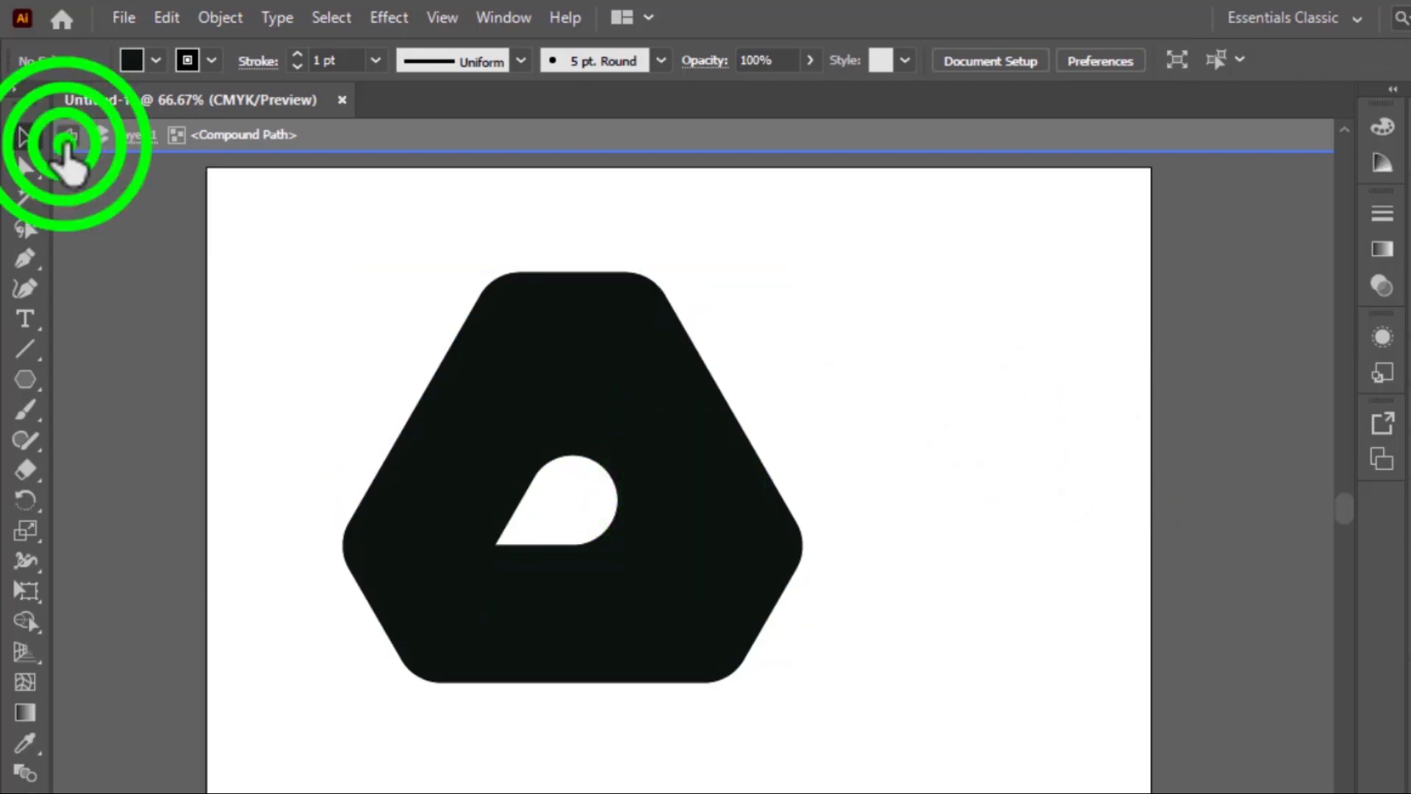
pyautogui.click(366, 380)
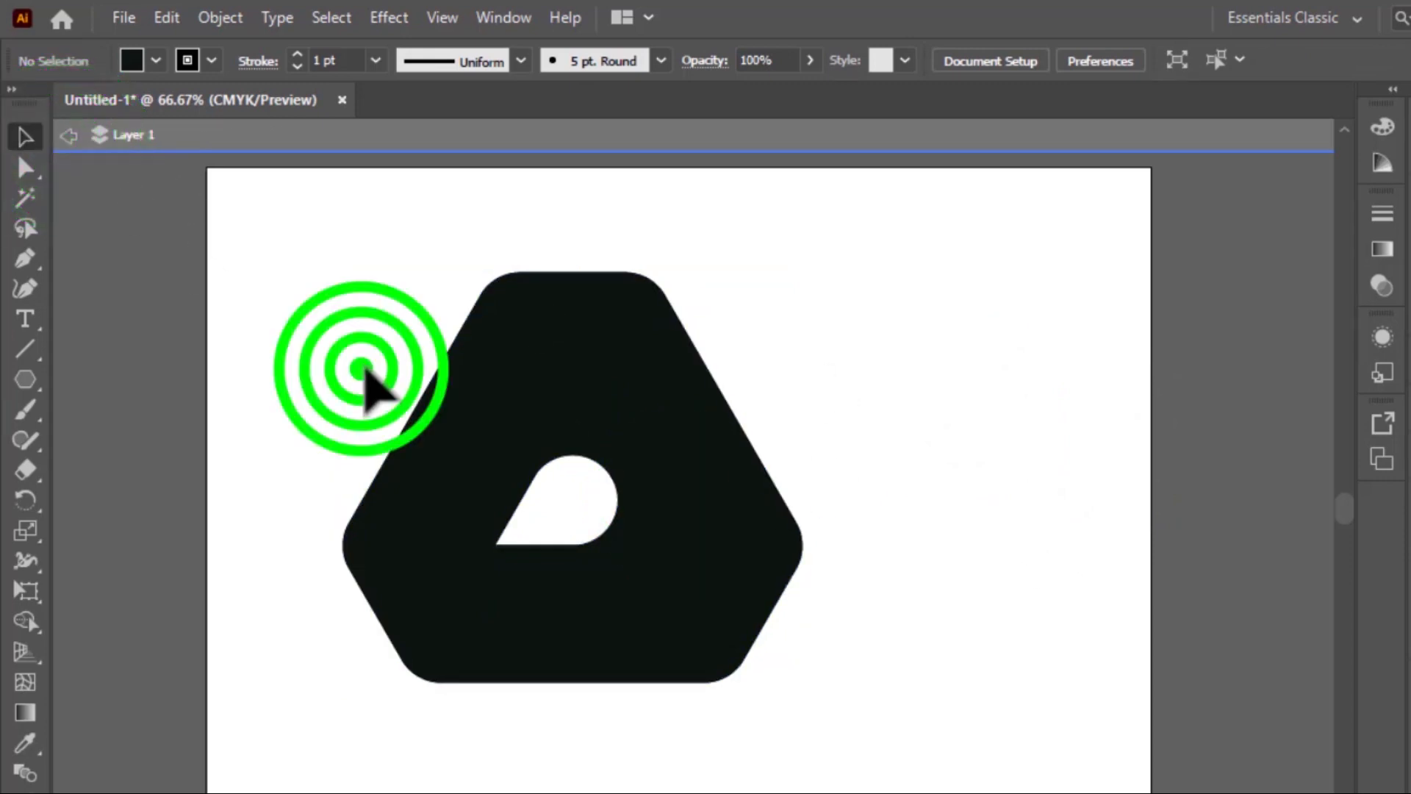
pyautogui.doubleClick(302, 338)
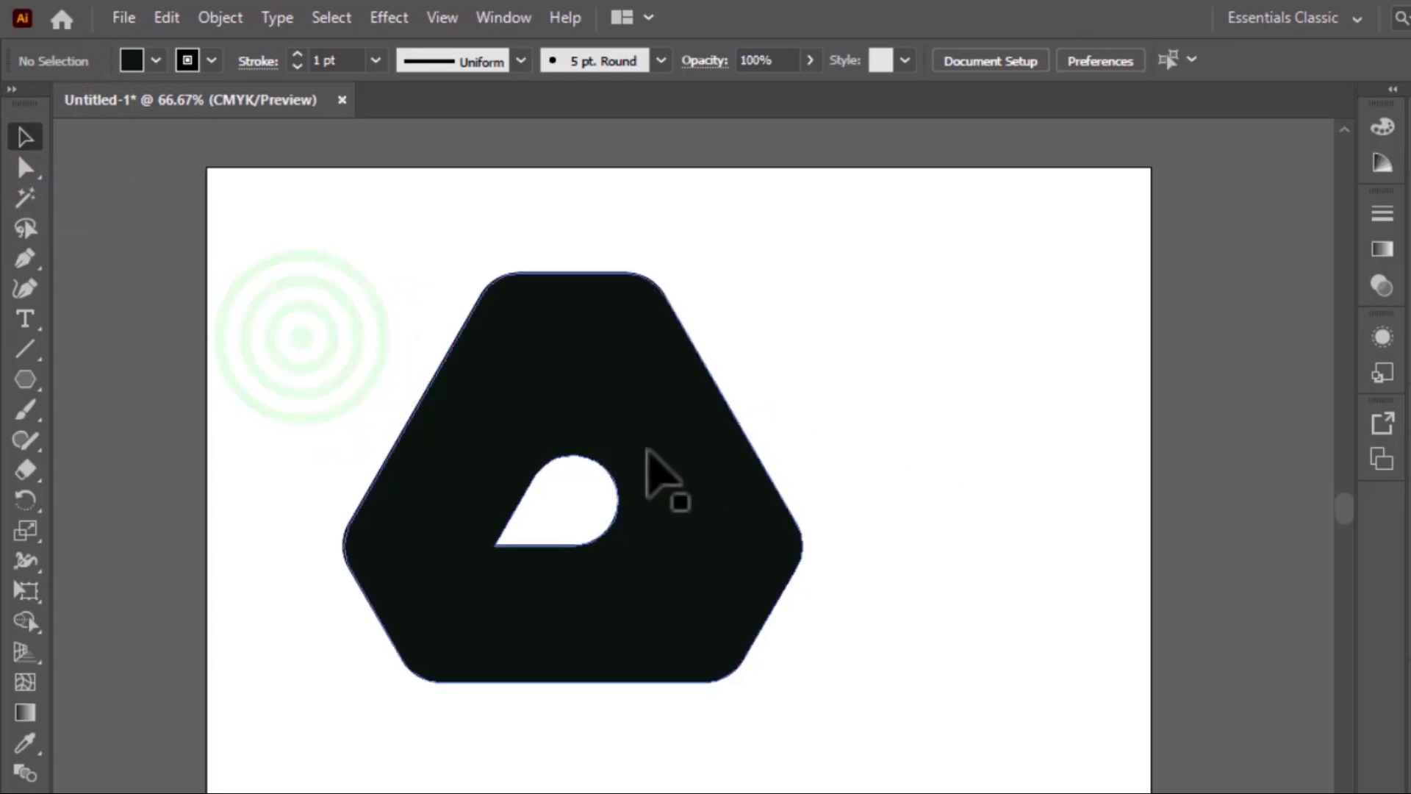
# - Move the black compound shape off the coloured artwork to the upper right of the artboard, and delete it
pyautogui.doubleClick(647, 450)
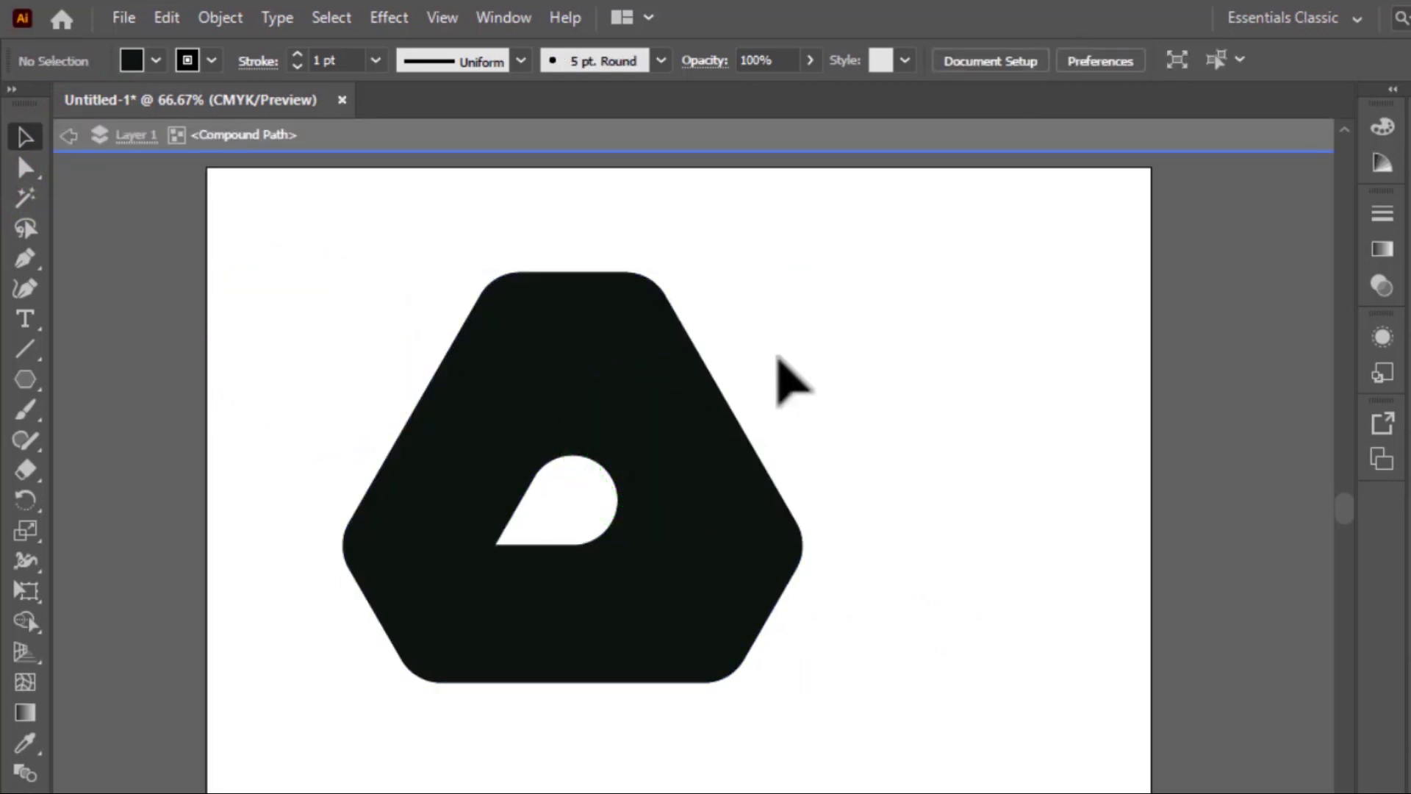
pyautogui.doubleClick(778, 365)
pyautogui.click(636, 459)
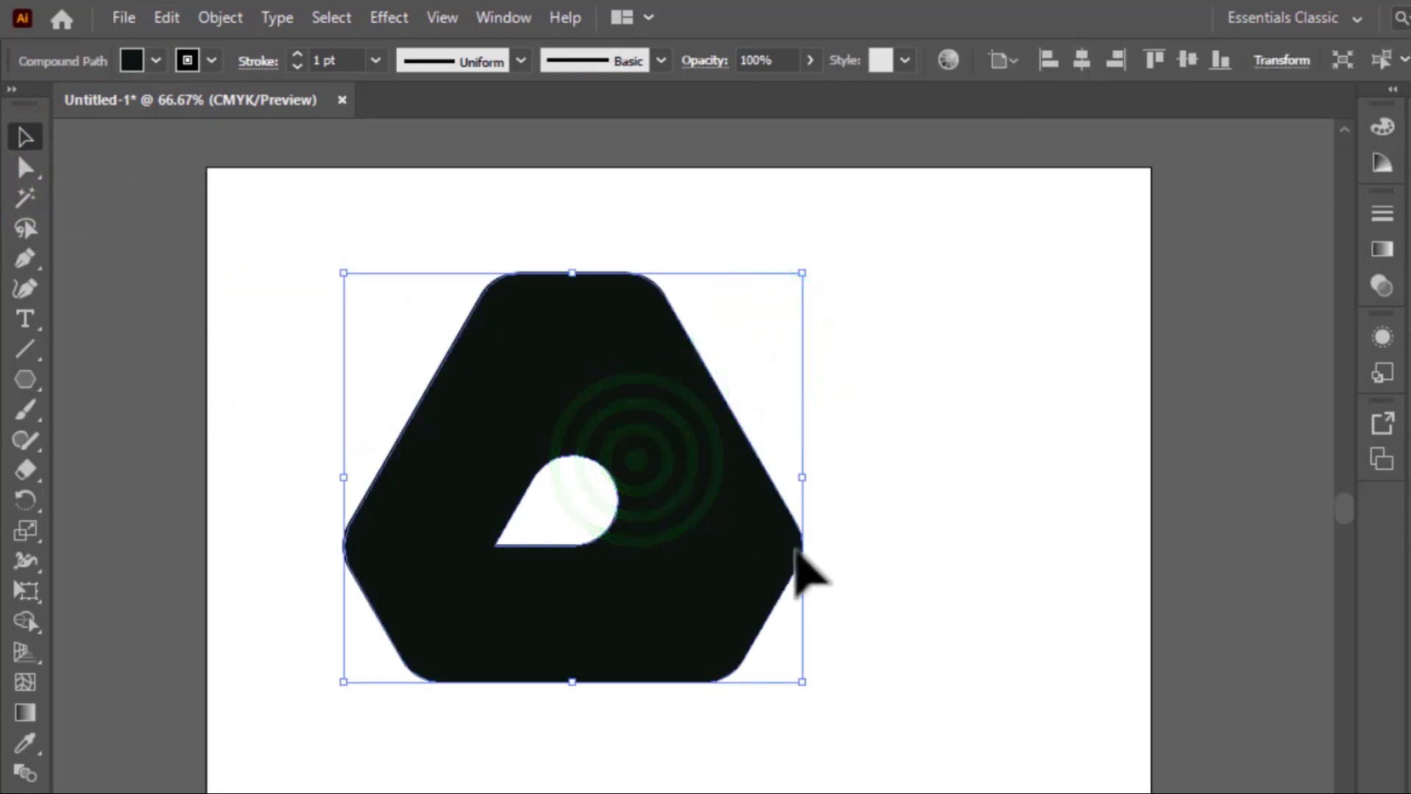
pyautogui.moveTo(700, 521); pyautogui.dragTo(1152, 425)
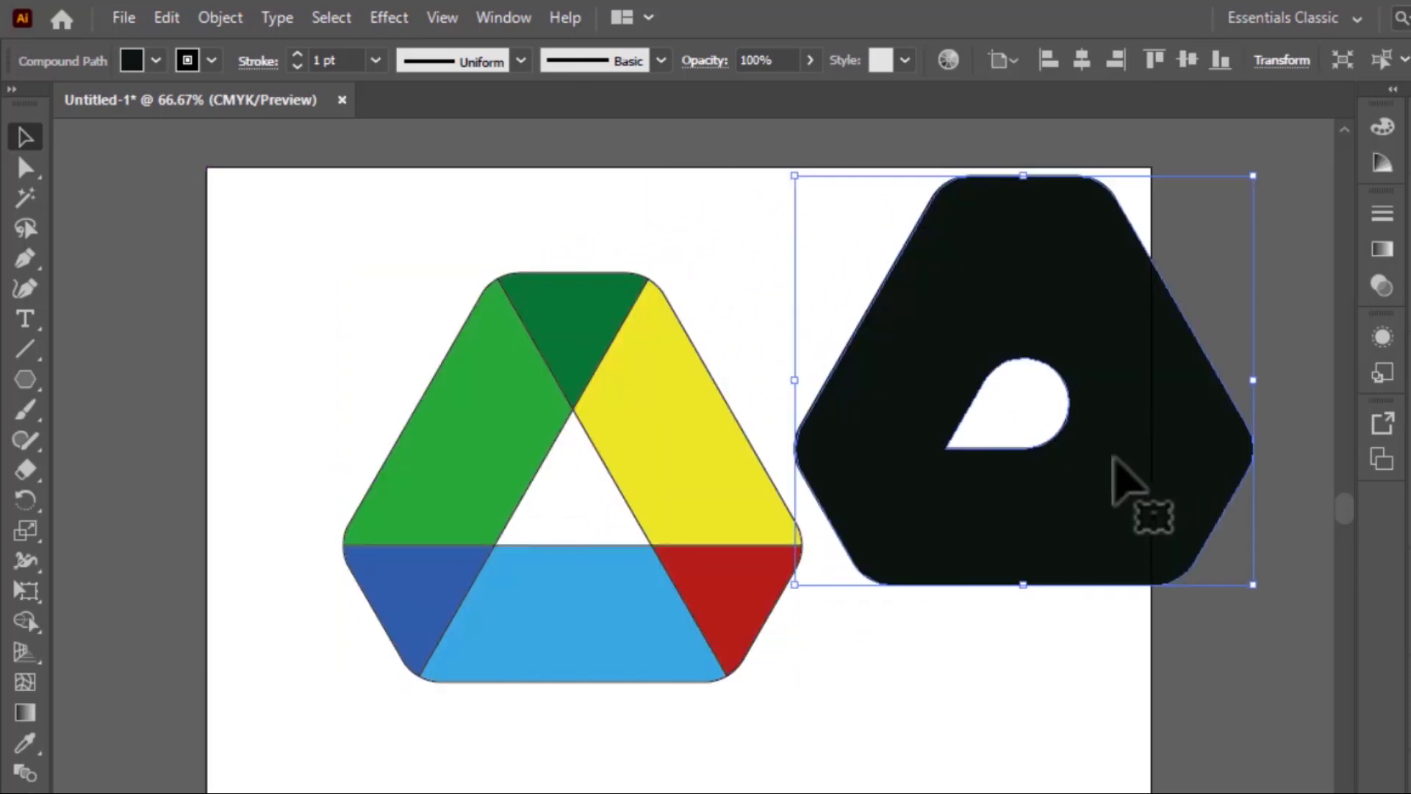
pyautogui.click(914, 721)
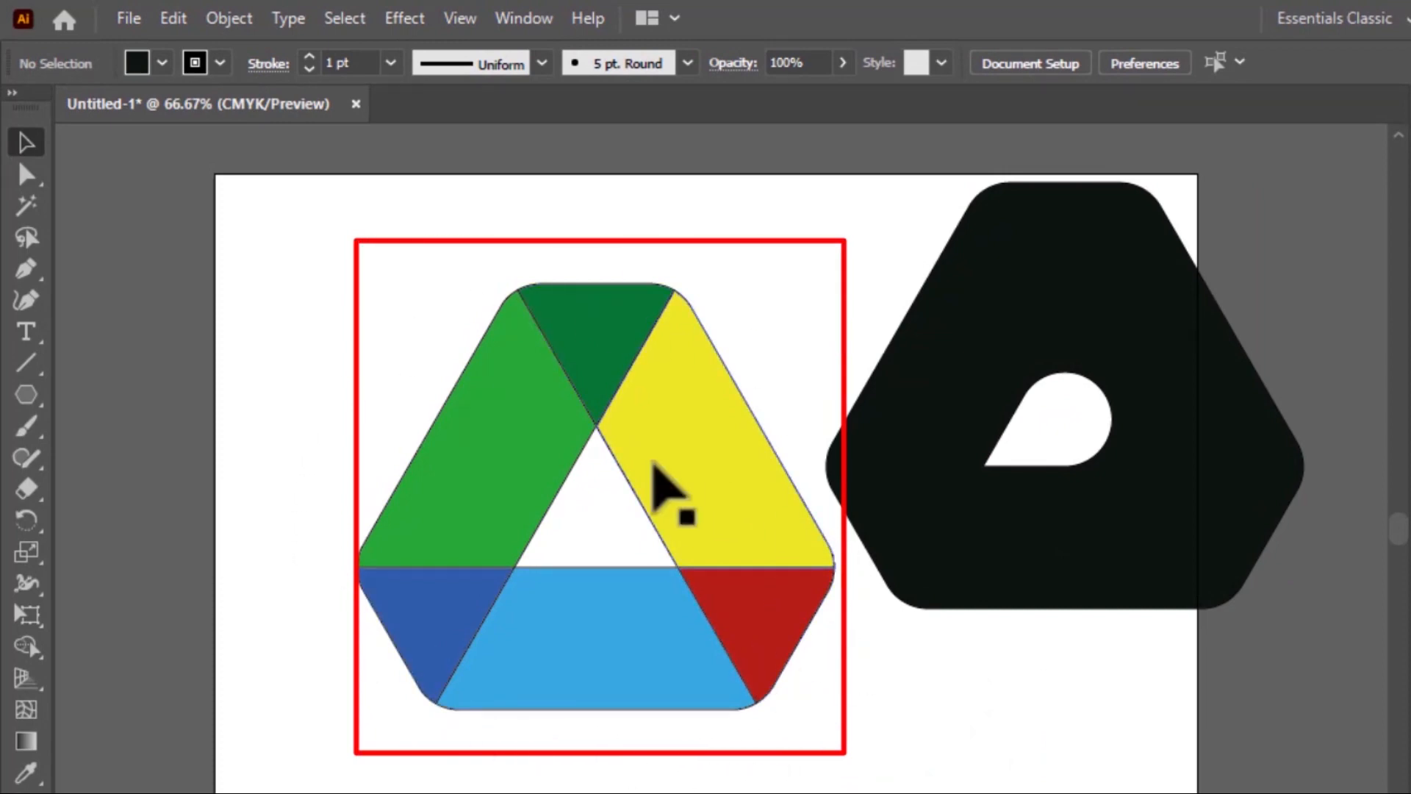
pyautogui.click(1088, 540)
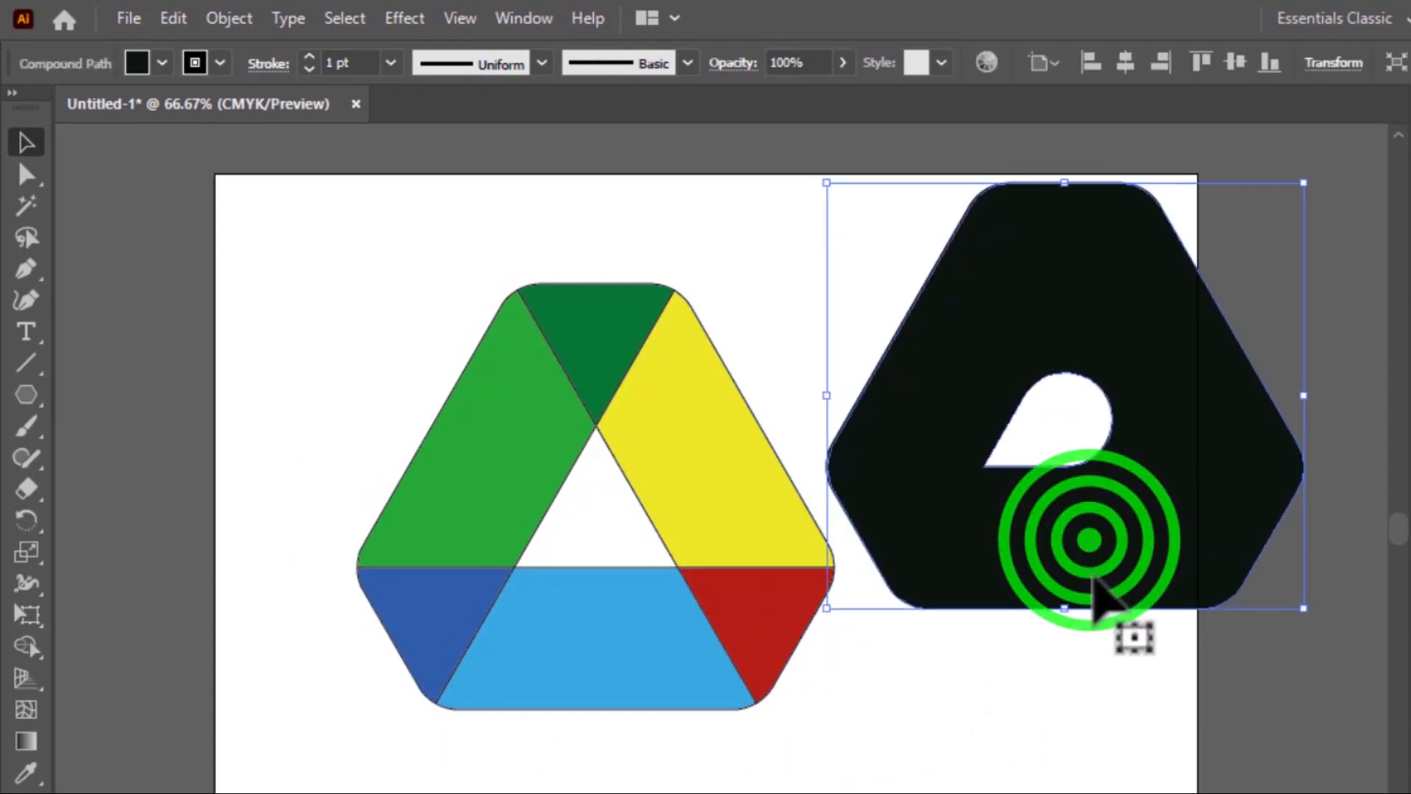
pyautogui.press('Delete')
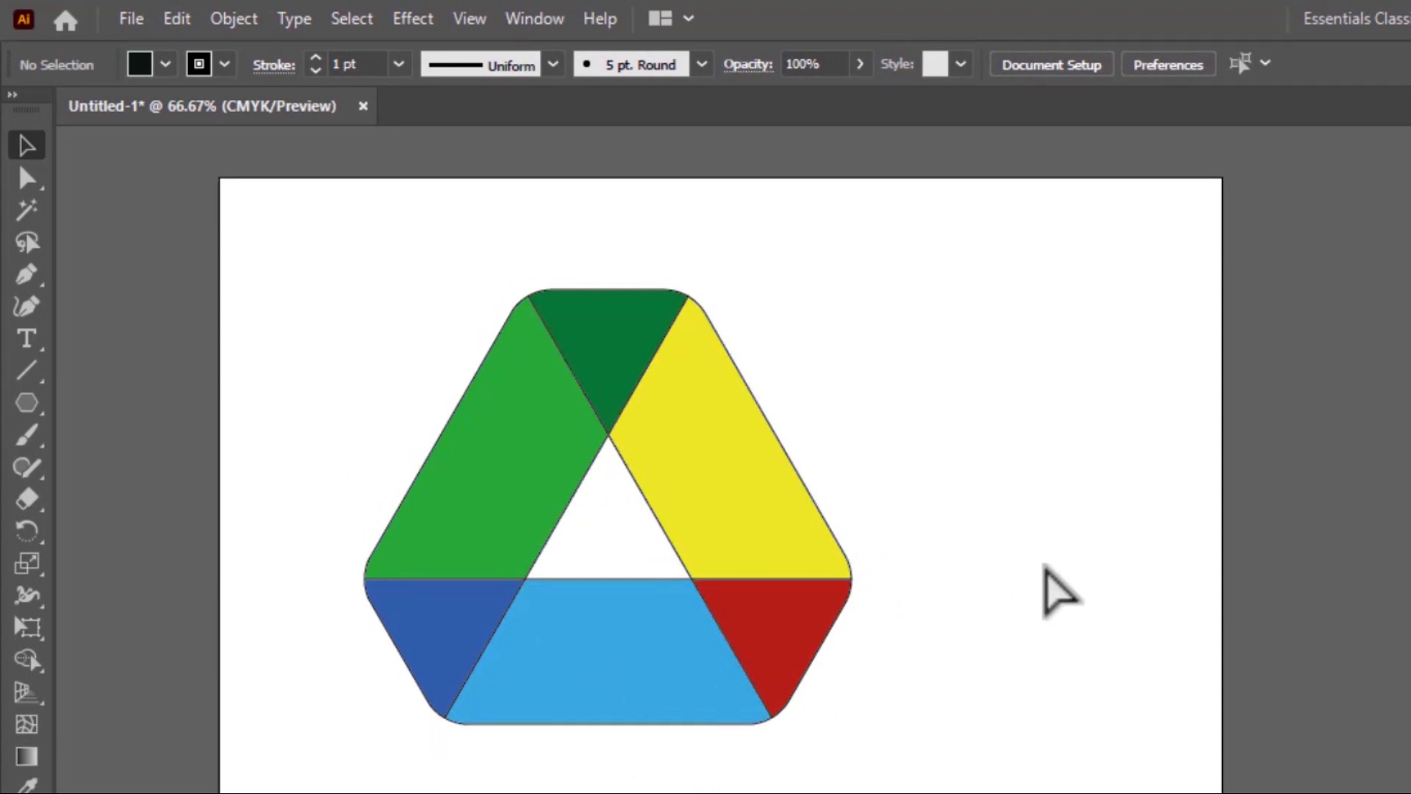
# - Select all the coloured pieces of the logo, set their stroke to None, and deselect the artwork
pyautogui.hotkey('ctrl', 'a')
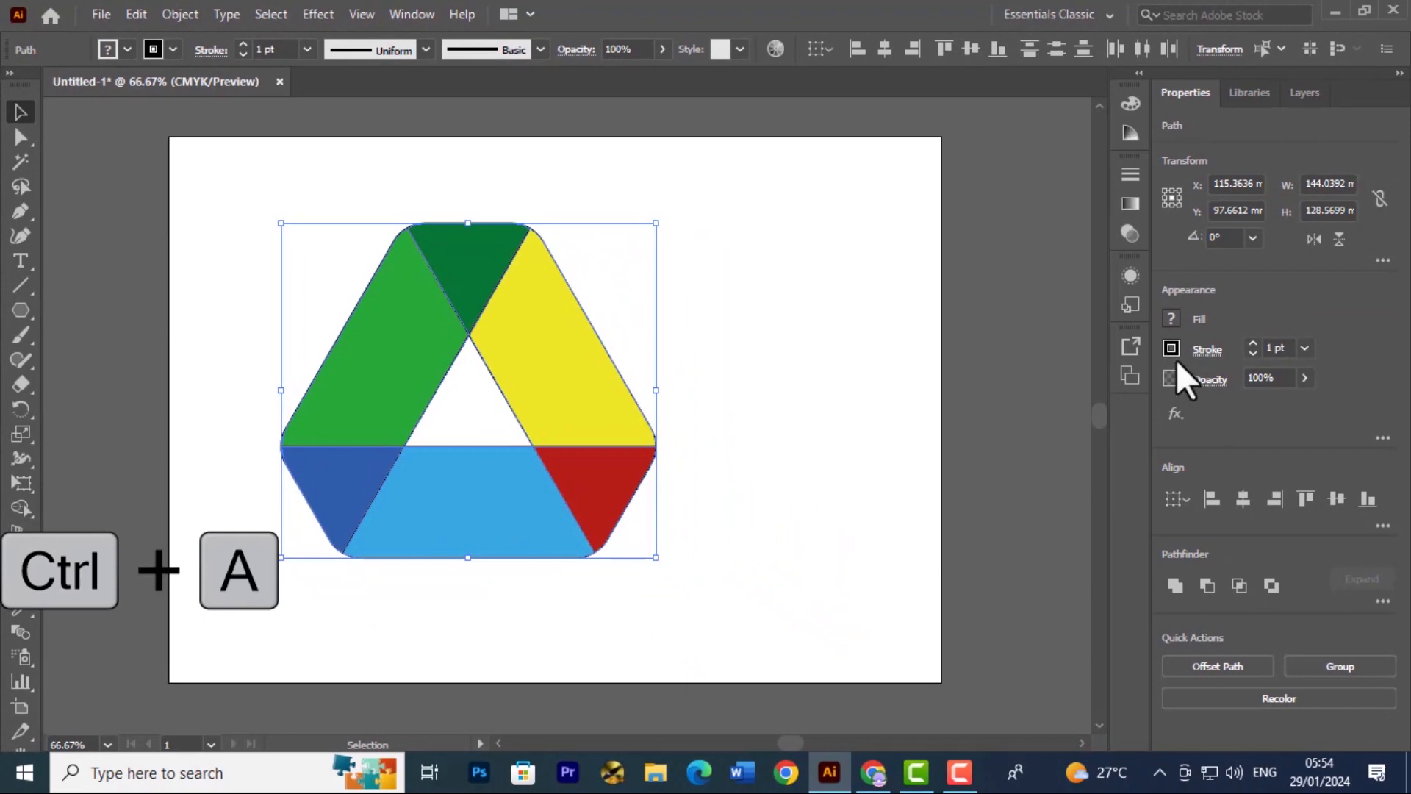
pyautogui.click(1178, 362)
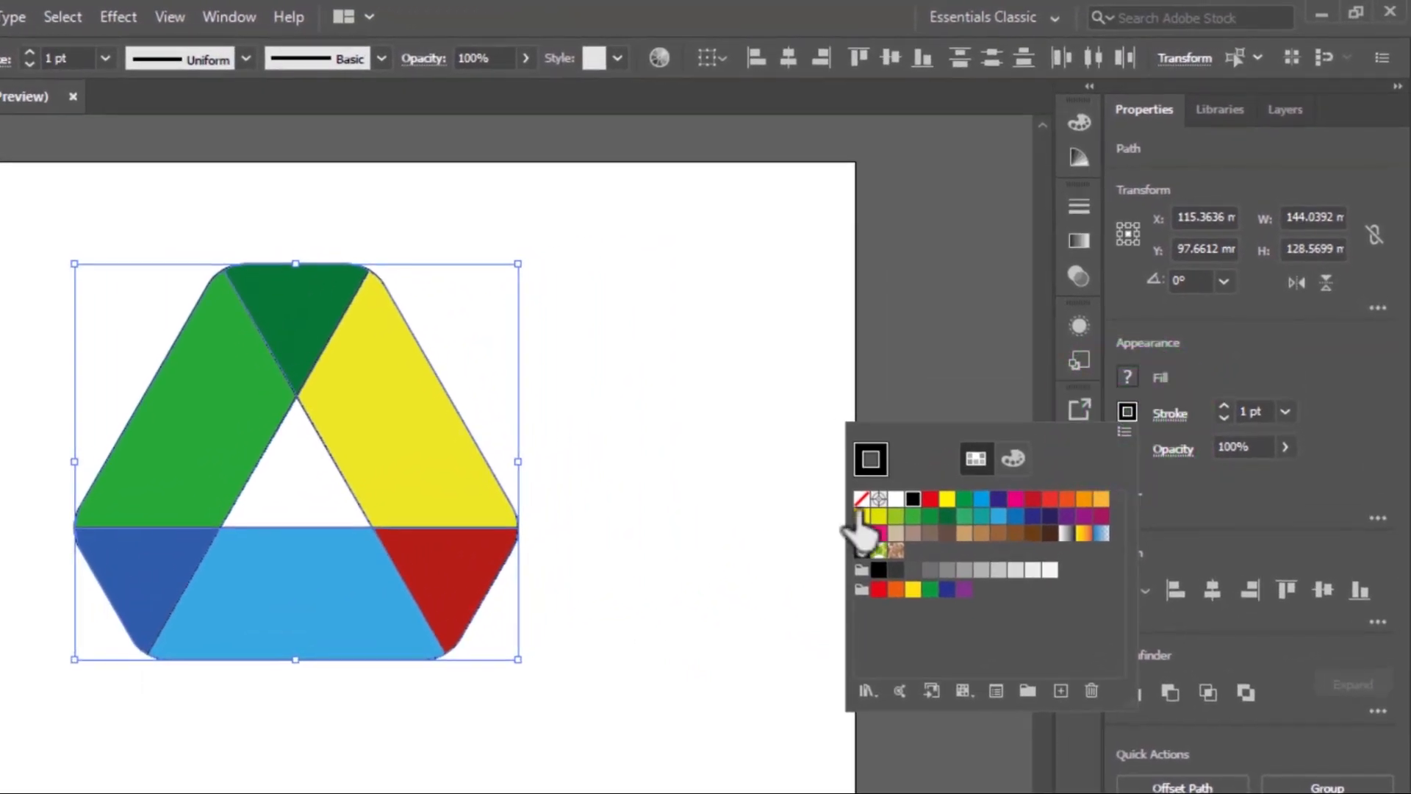
pyautogui.click(859, 501)
pyautogui.click(677, 561)
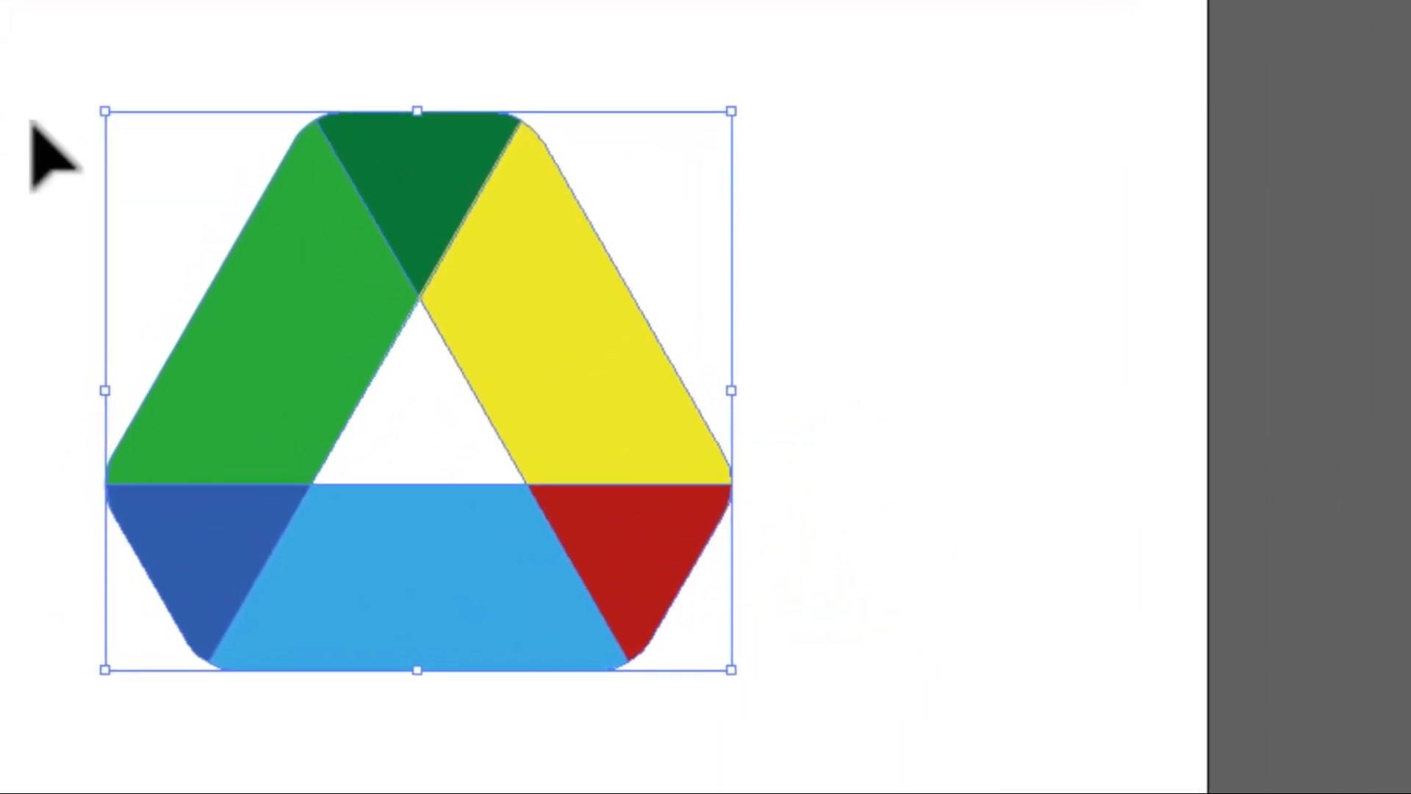
pyautogui.click(24, 266)
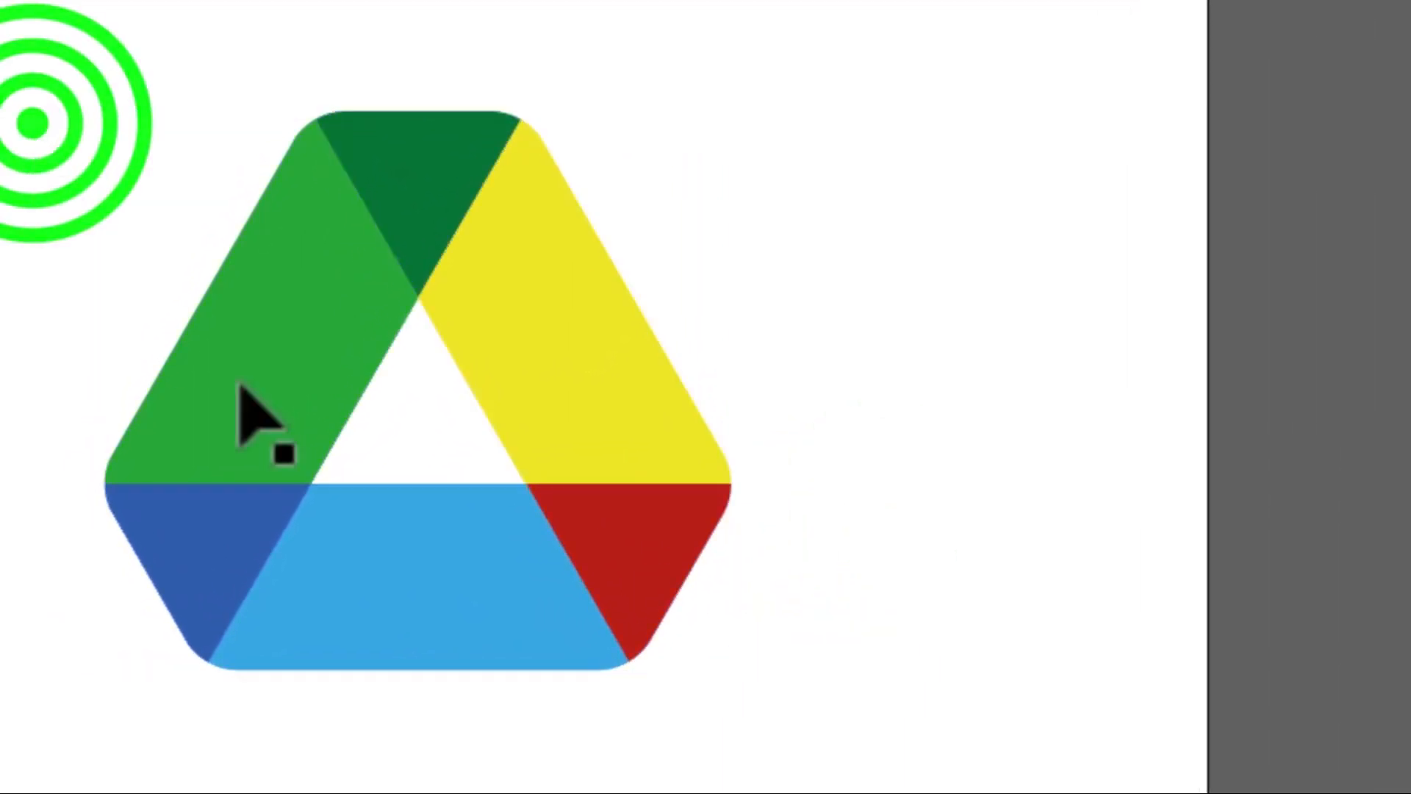